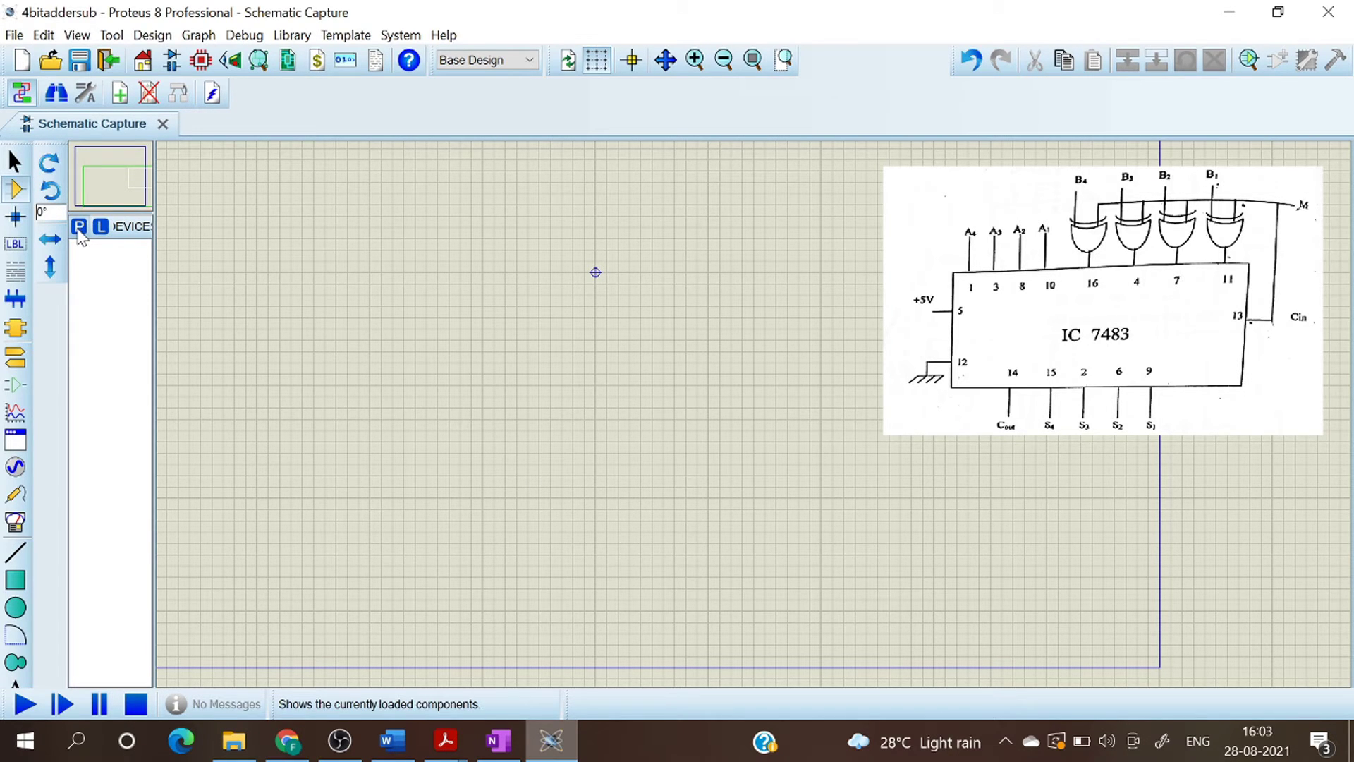
Step: Search the device library for 7483 and add the 74LS83 4-bit binary full adder to the project's devices
left_click(79, 227)
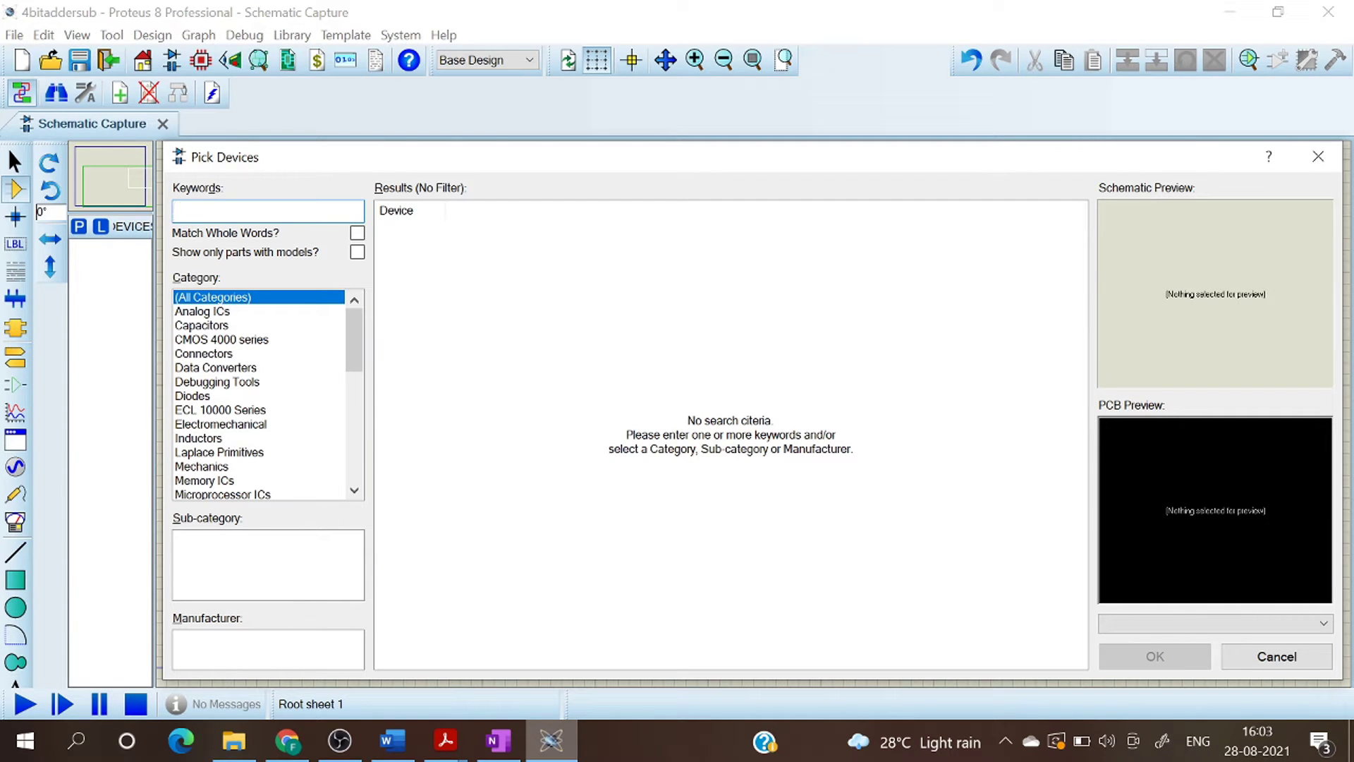
type("7483")
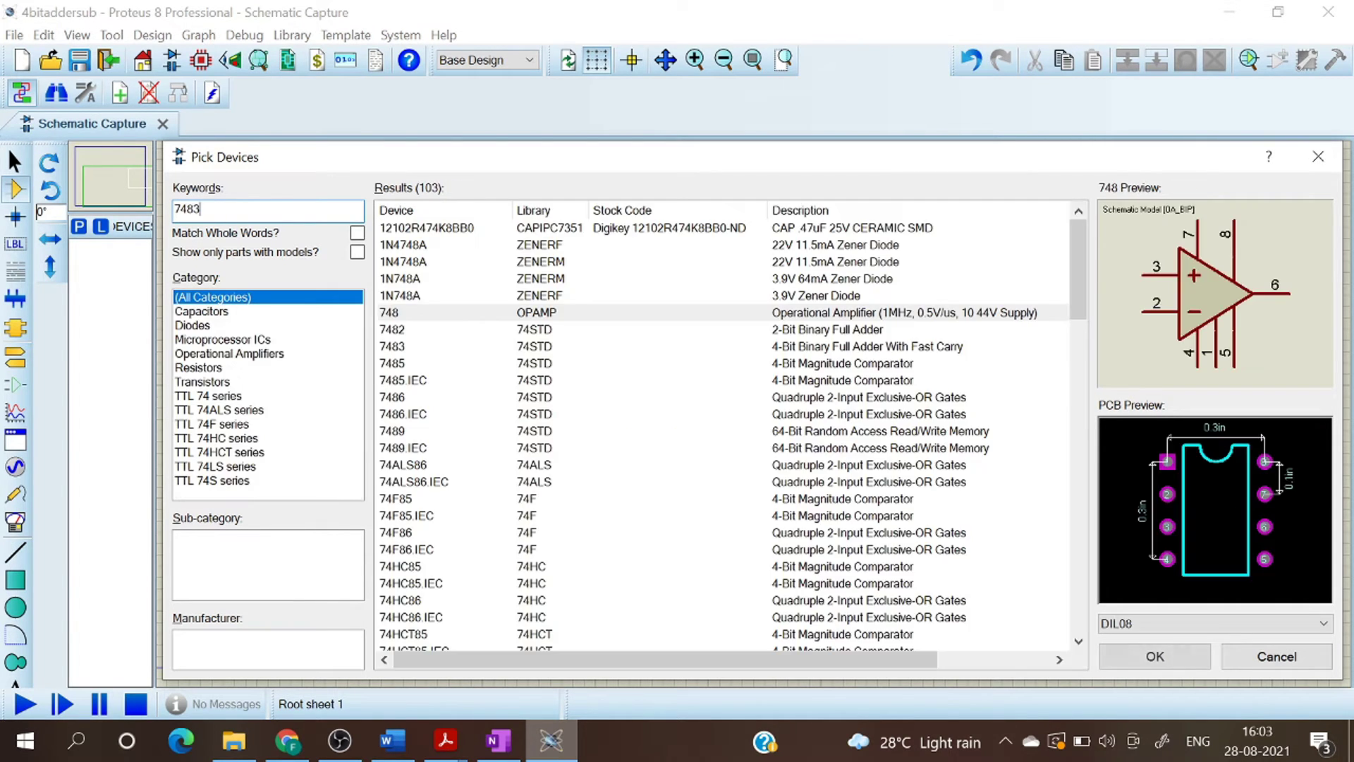
double_click(452, 247)
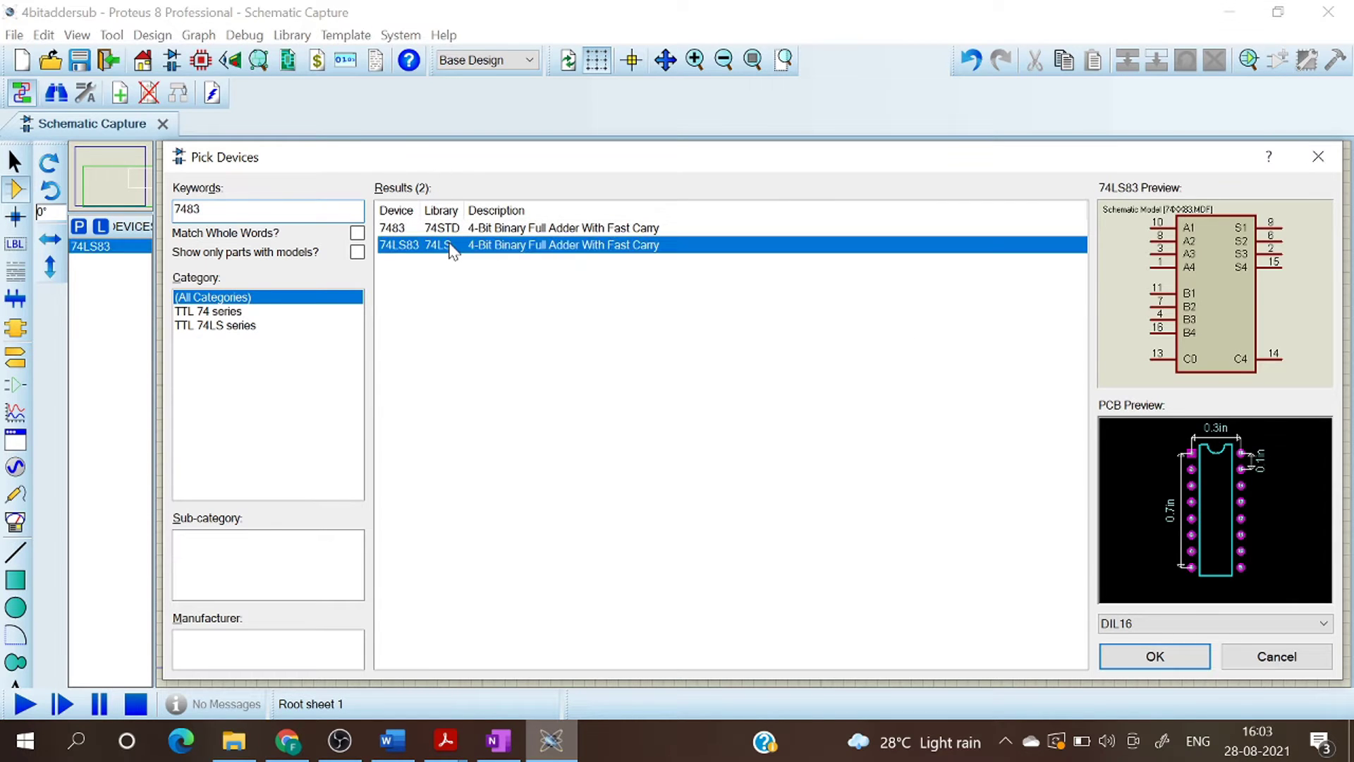
key("Return")
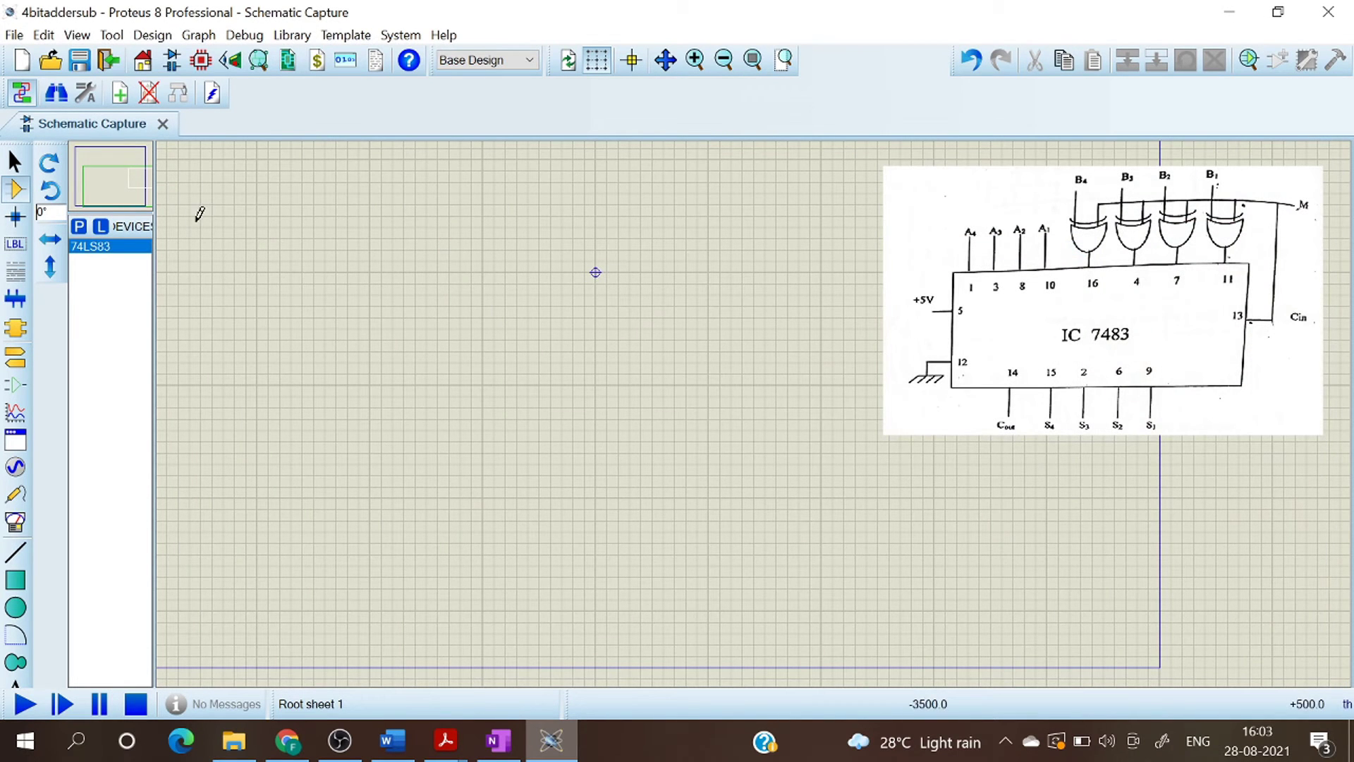
Step: Search the device library for XOR and add the simple 2-input XOR gate from the ACTIVE library to the devices
left_click(75, 226)
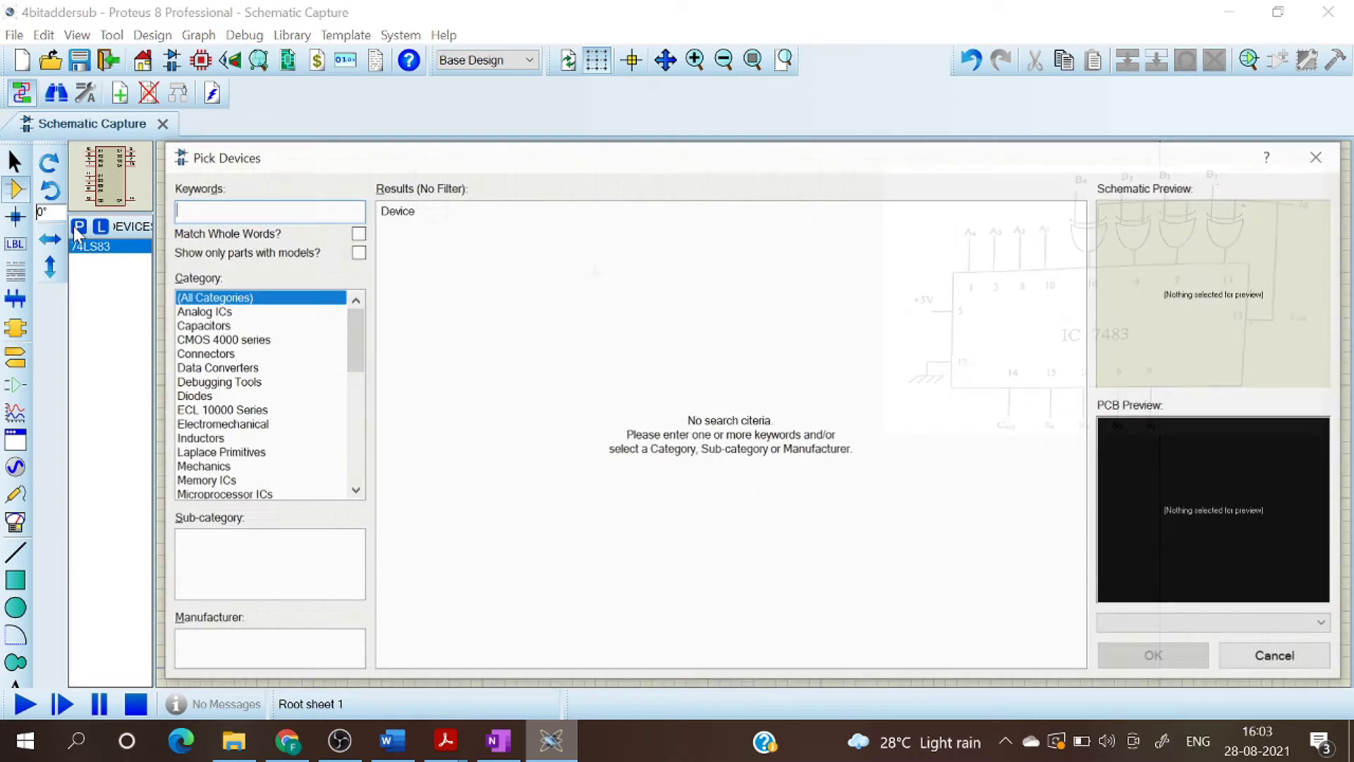
type("X")
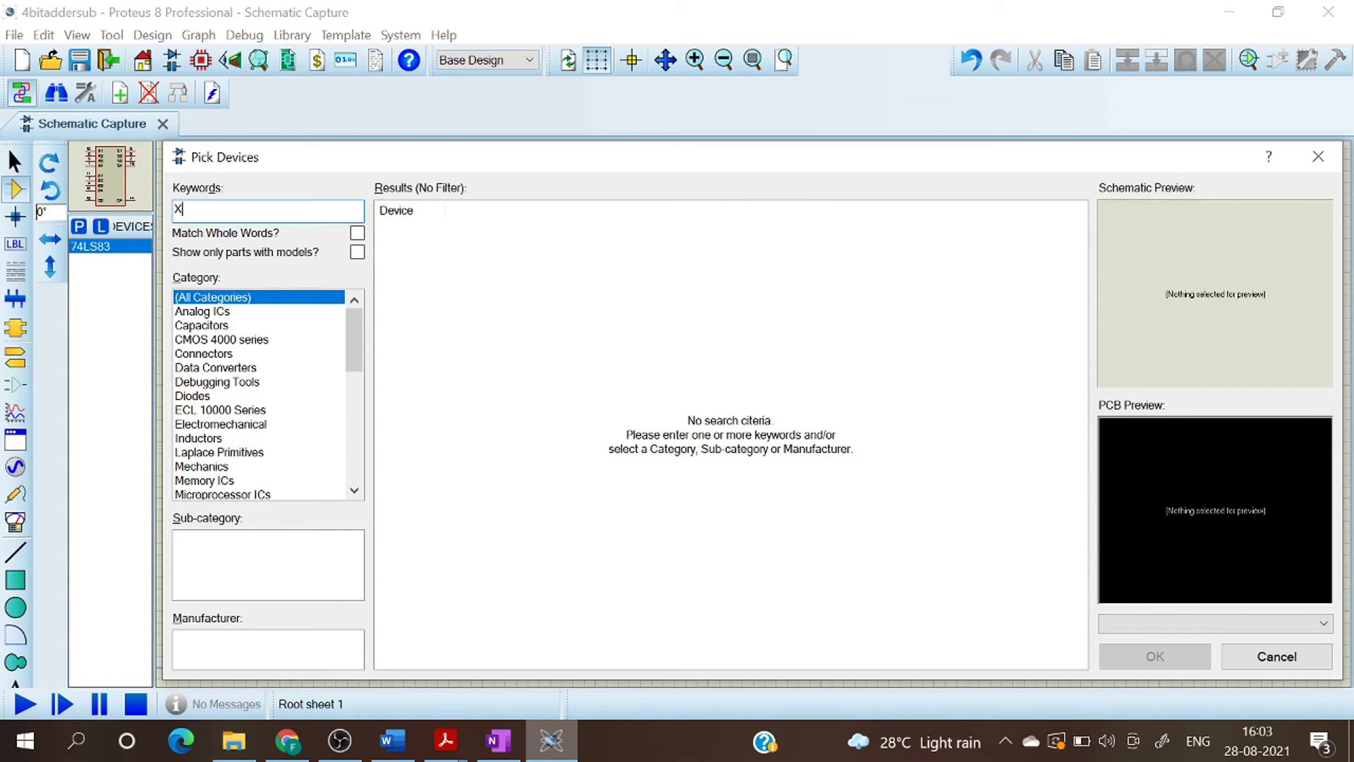
type("OR")
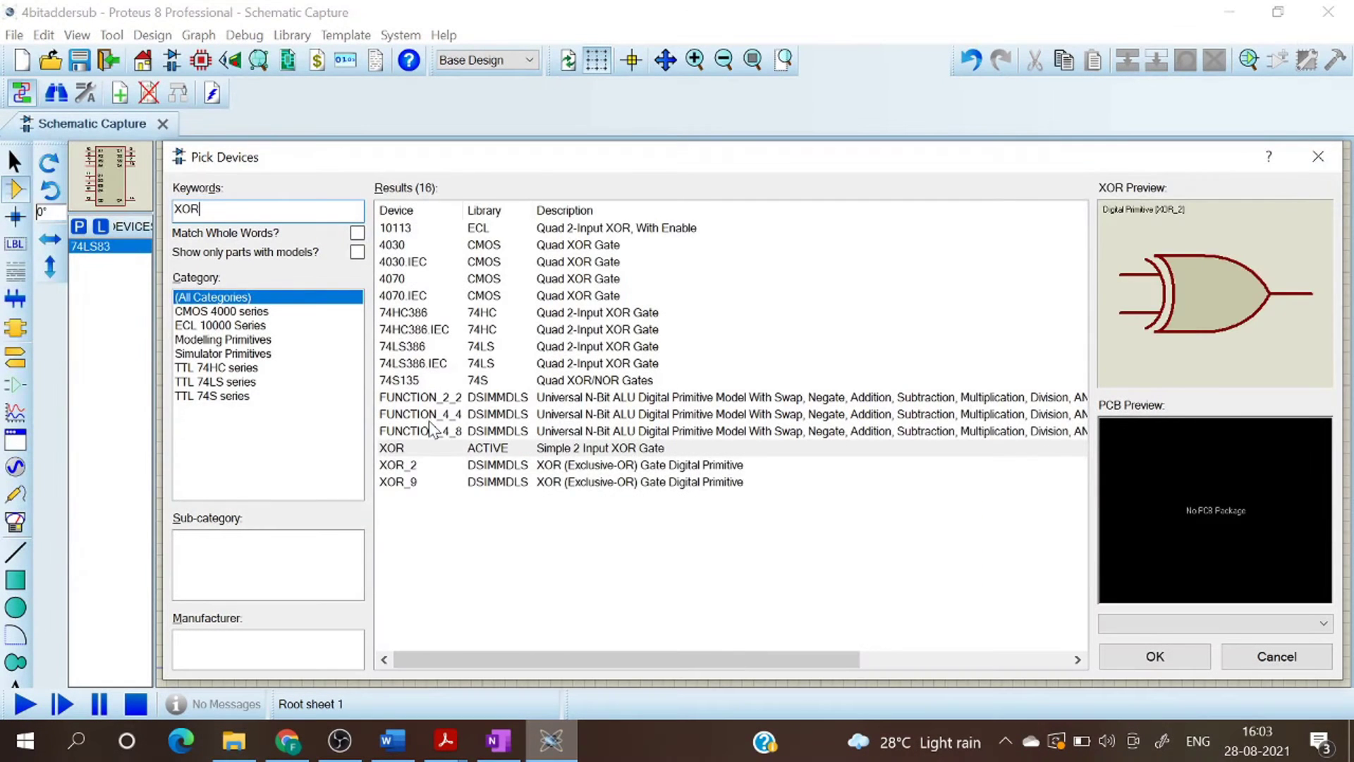
double_click(432, 449)
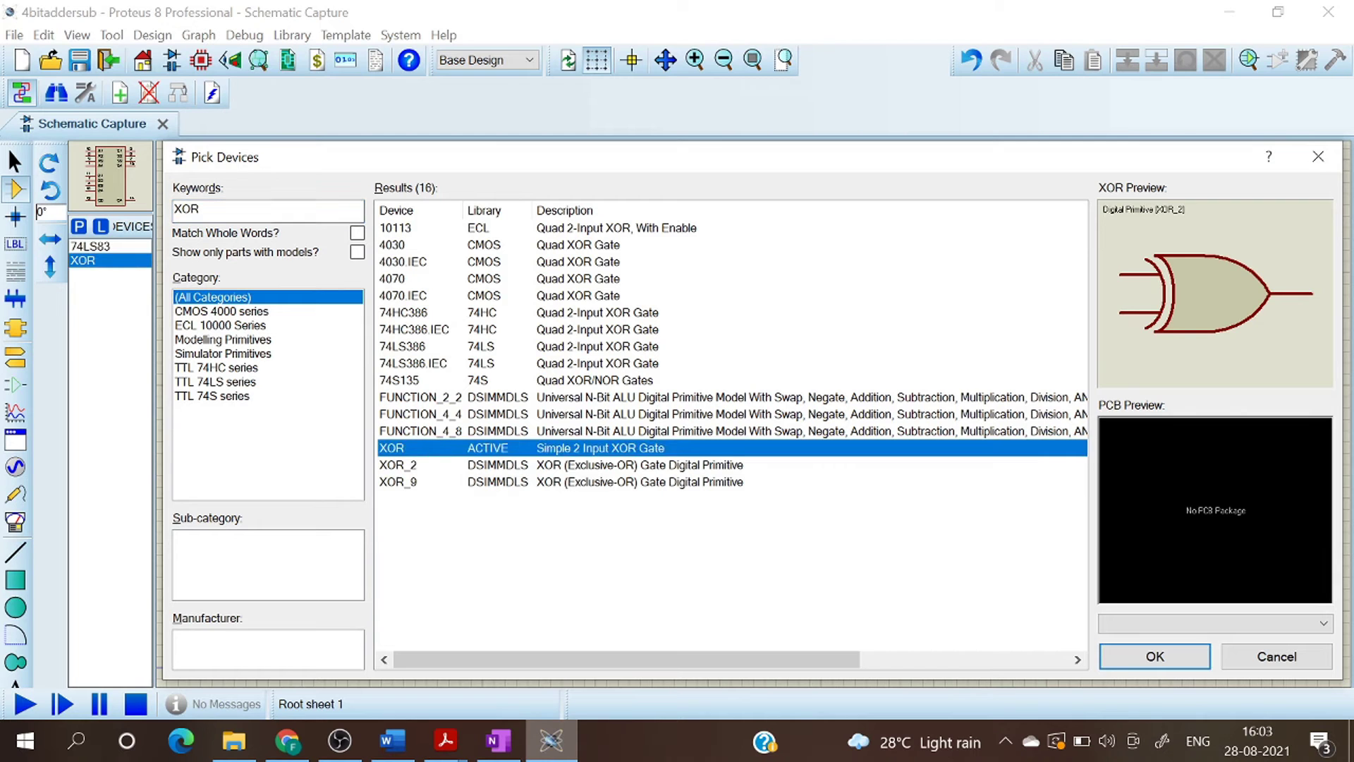
Step: Search the device library for LED- and add the animated LED-GREEN model to the devices
double_click(186, 209)
type("L")
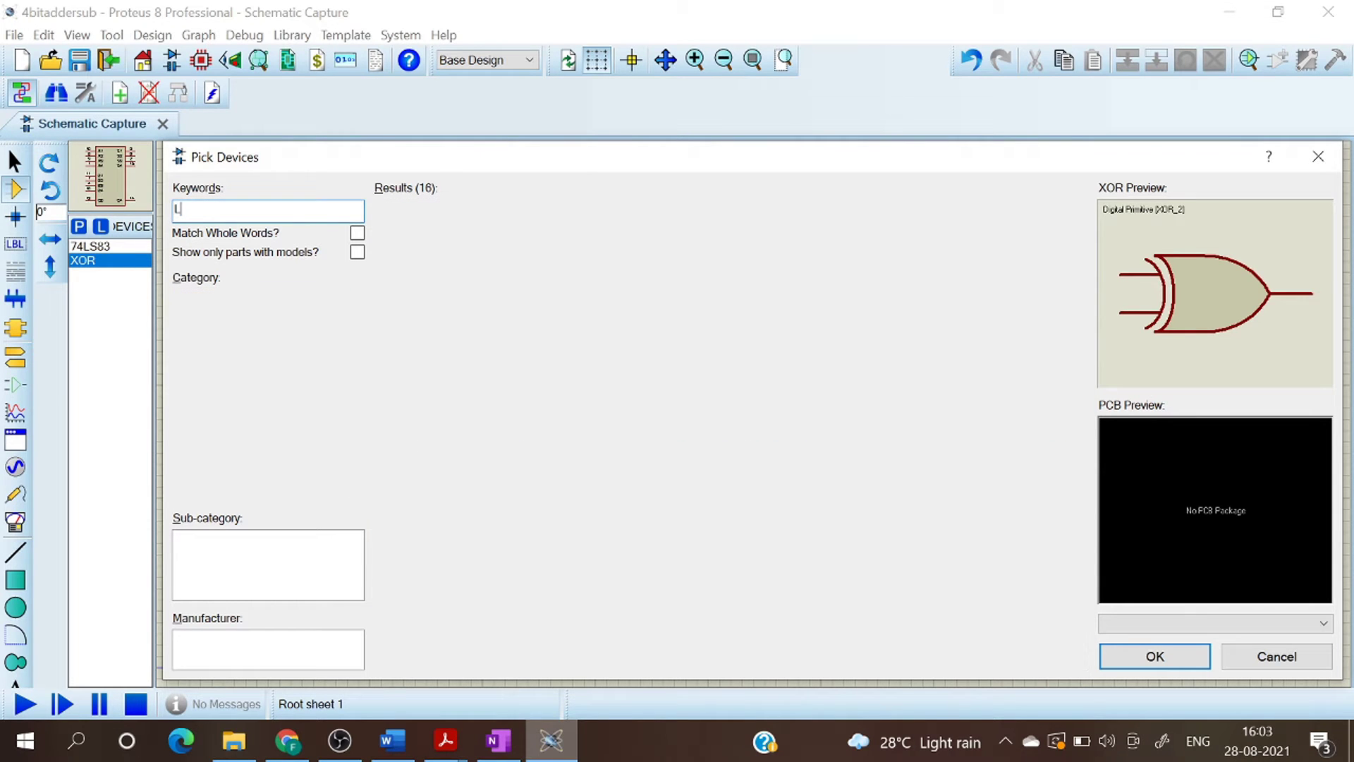
type("ED-")
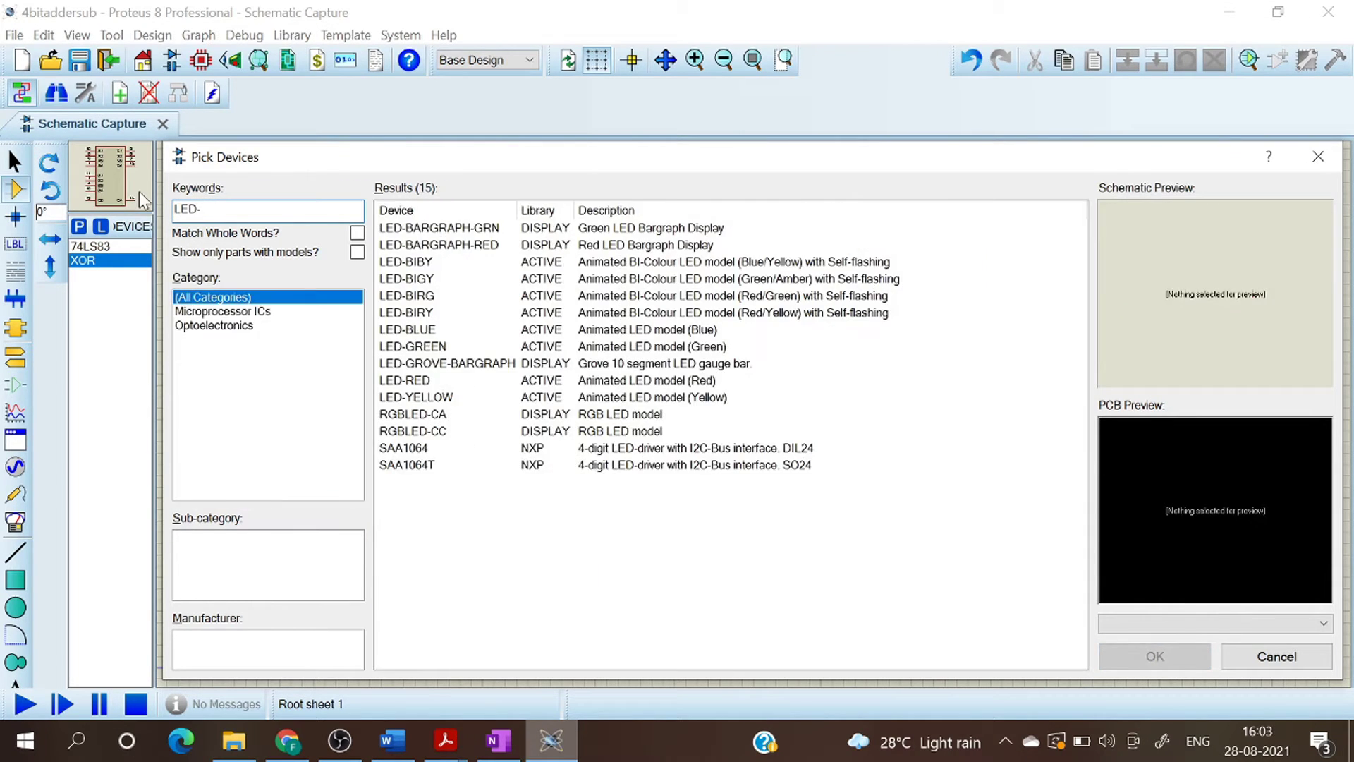
double_click(442, 346)
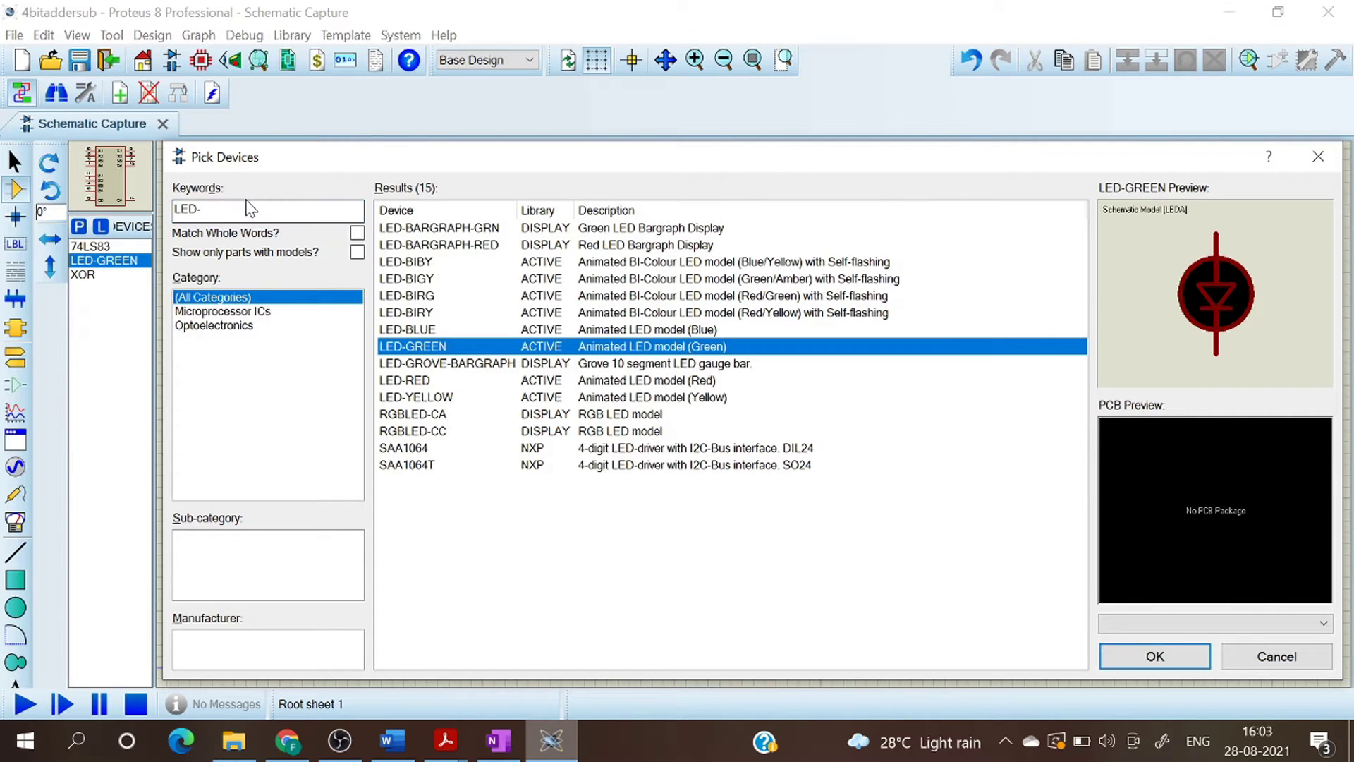
Step: Search the device library for LOGIC TOGG, add LOGICTOGGLE to the devices, and finish picking parts
left_click(187, 208)
key("BackSpace")
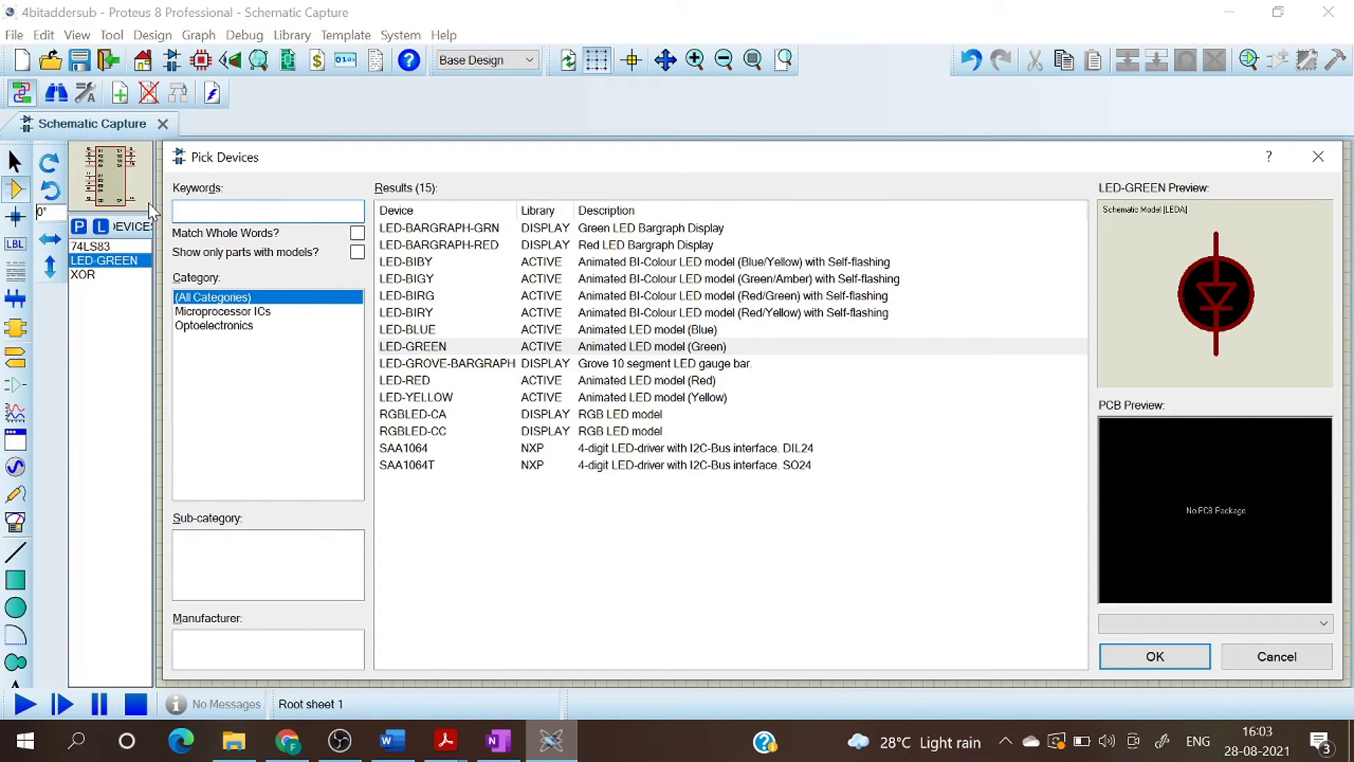
type("LOGIC")
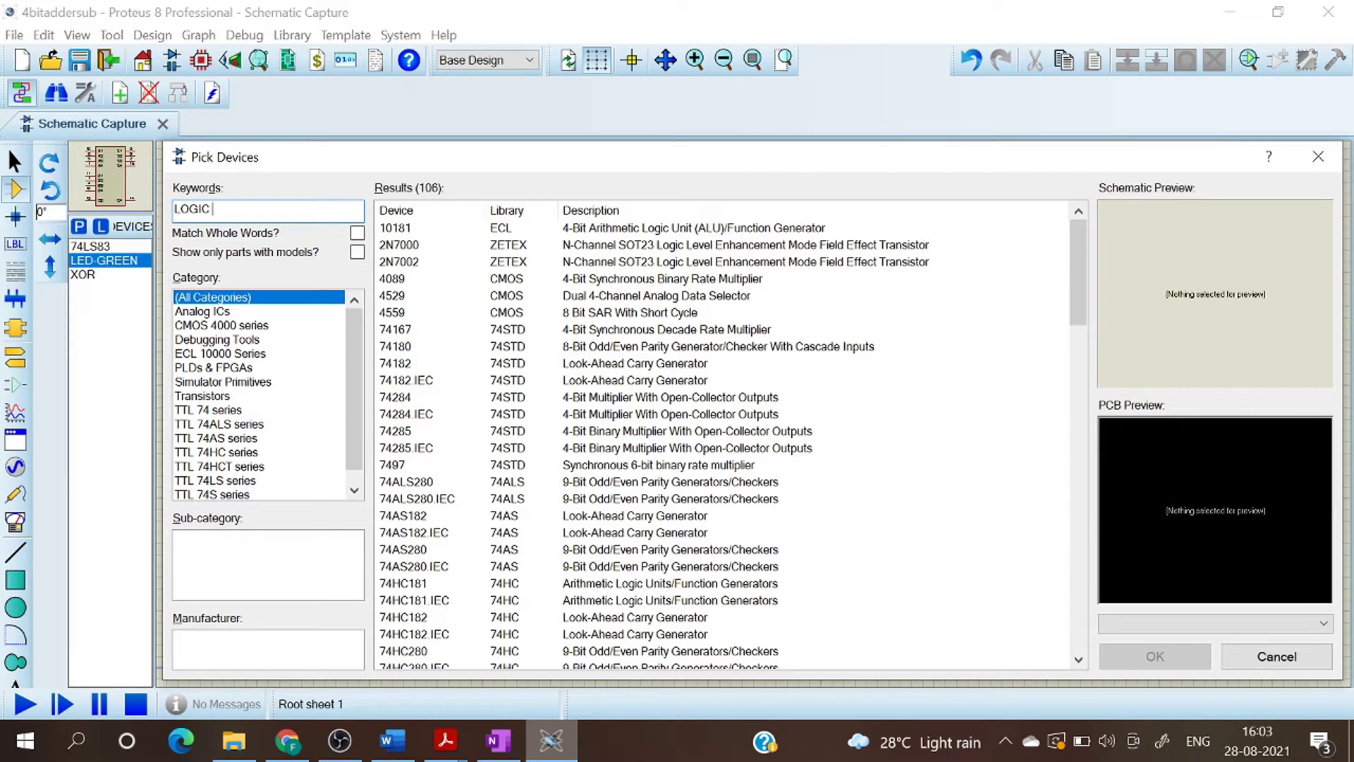
type(" TOGG")
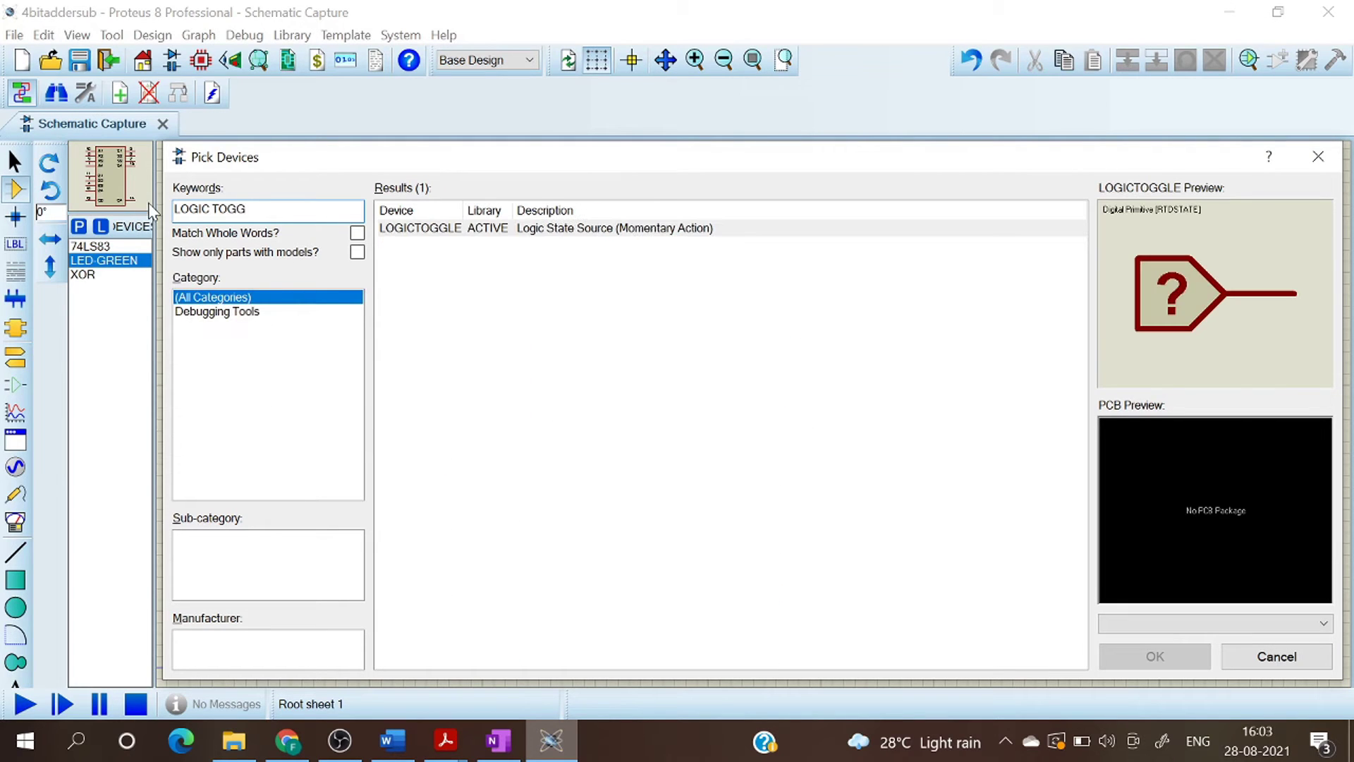
double_click(416, 228)
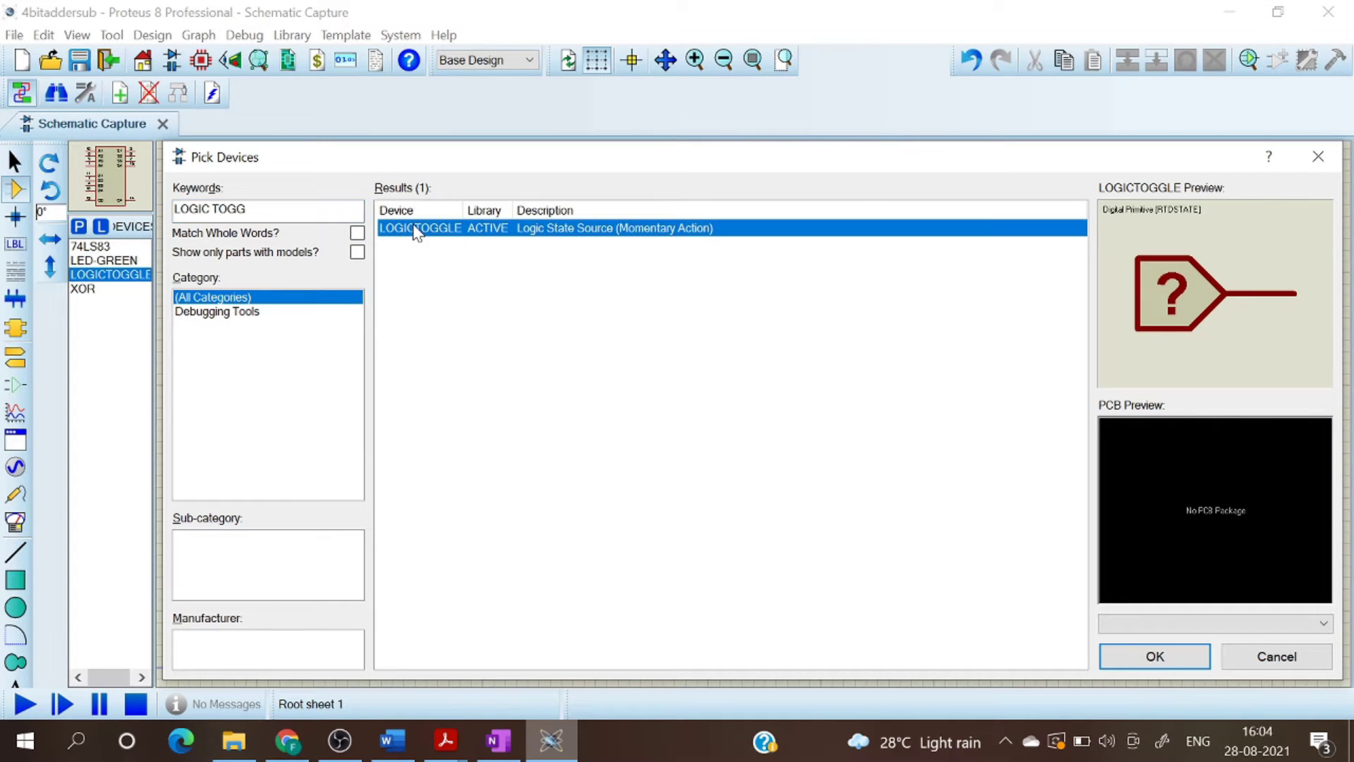
left_click(1159, 659)
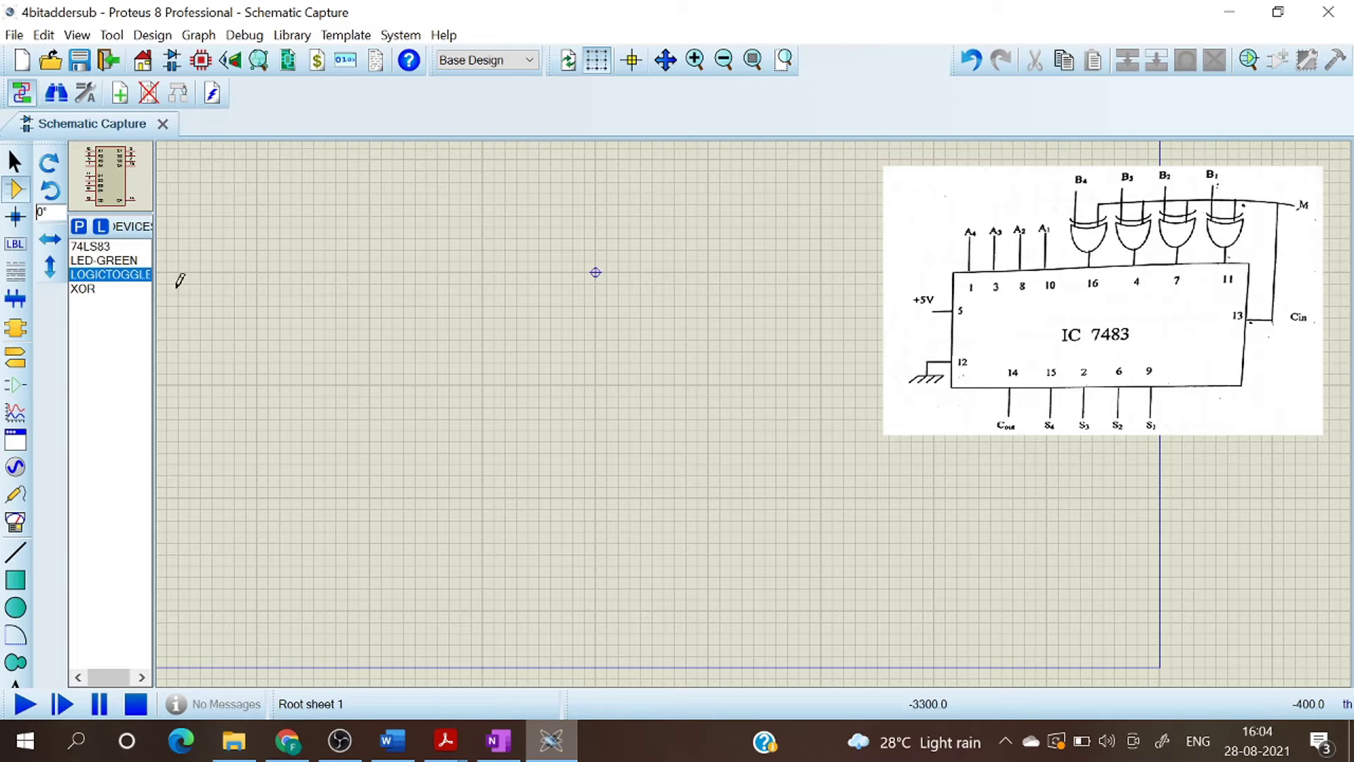
Step: Place the 74LS83 adder on the schematic and stack four LOGICTOGGLE inputs in a column to its left
left_click(90, 246)
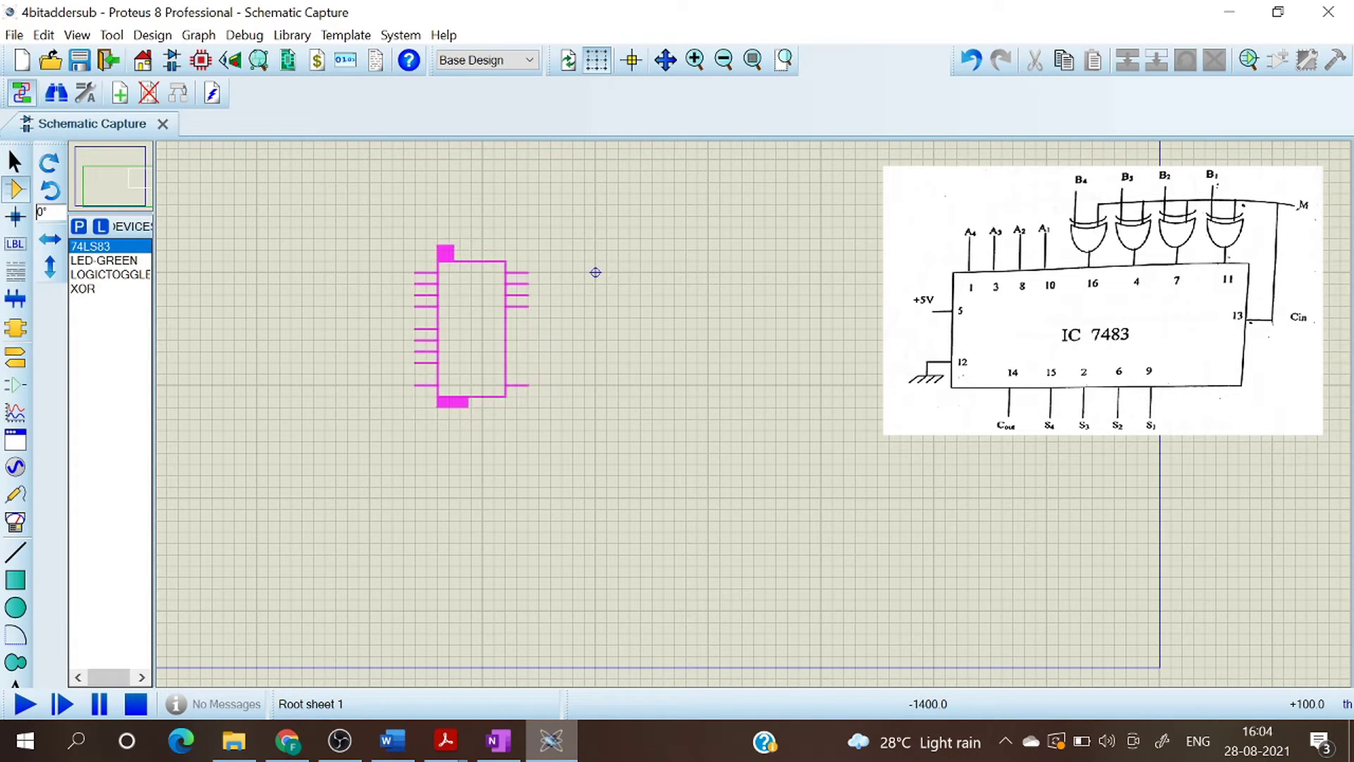
left_click(432, 266)
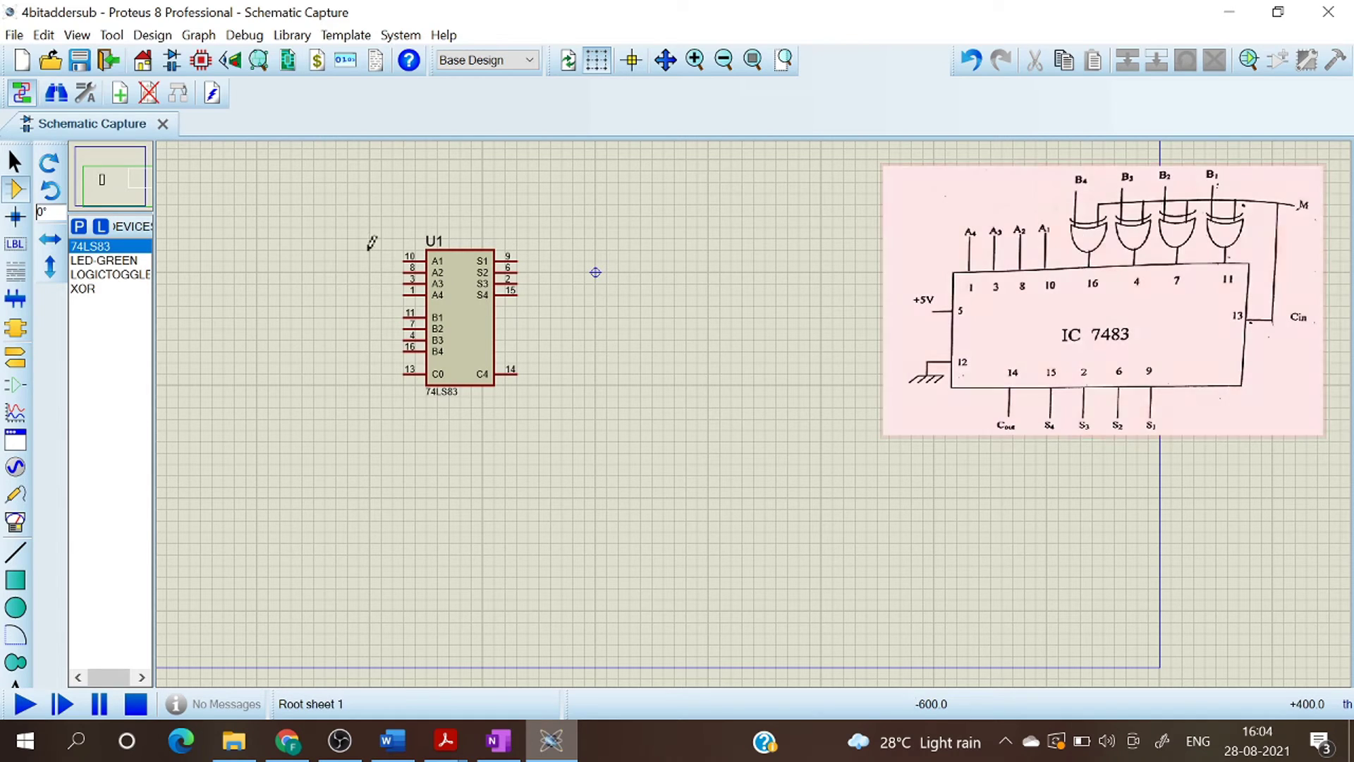
left_click(130, 275)
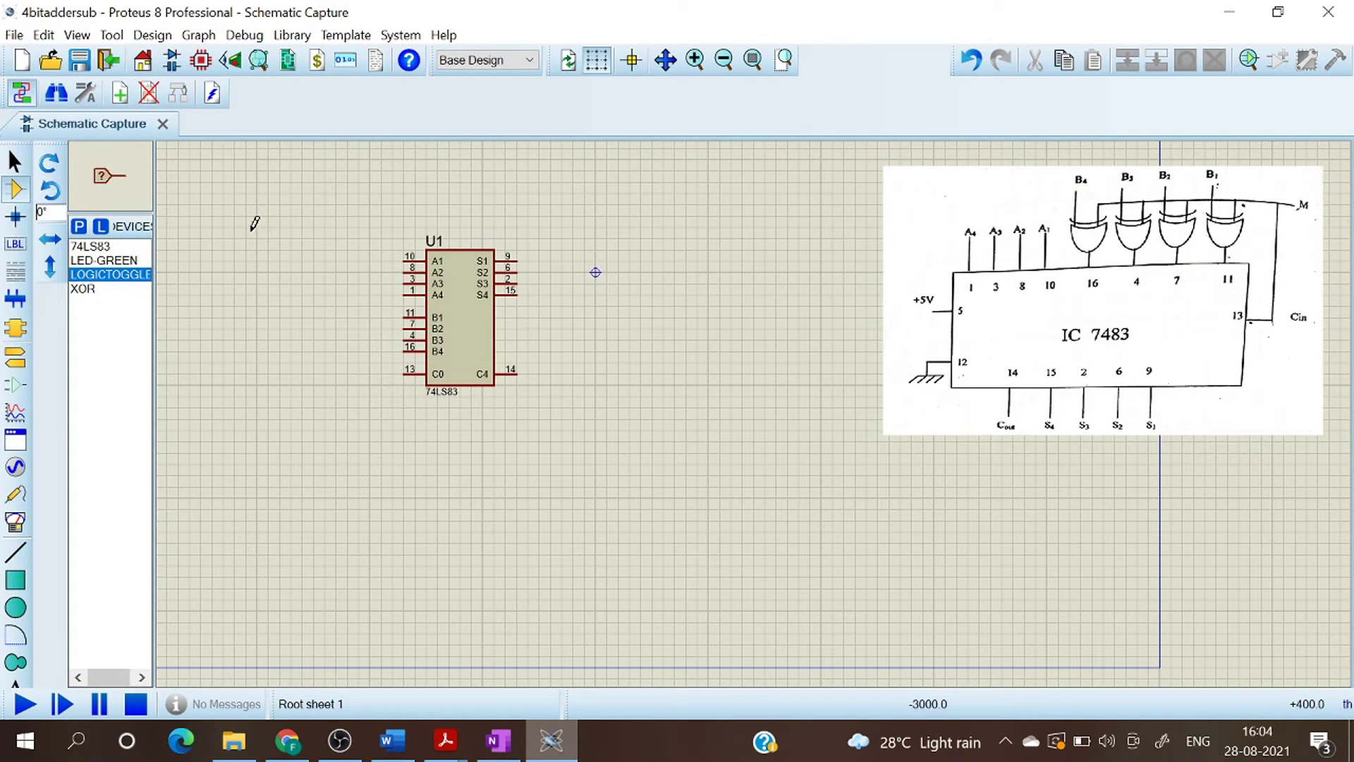
left_click(252, 168)
left_click(263, 191)
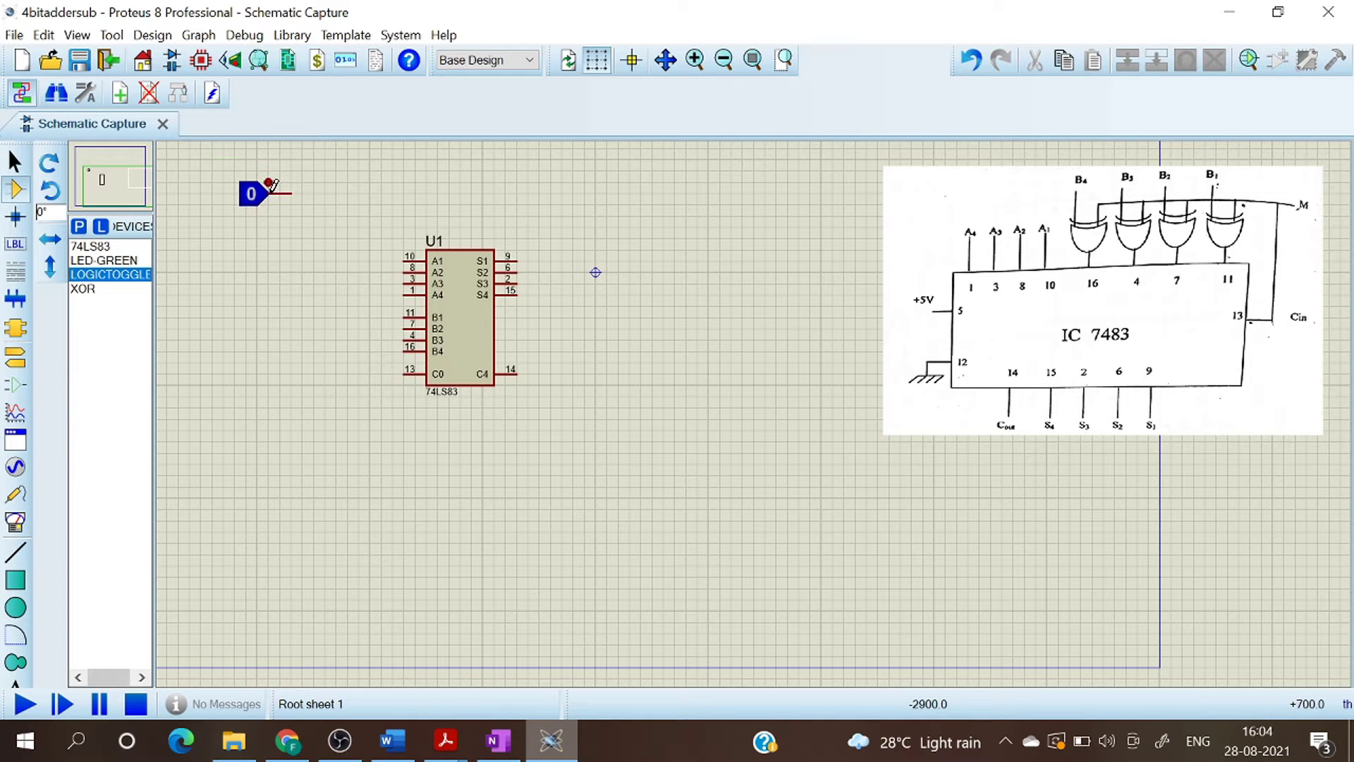
left_click(261, 231)
left_click(265, 237)
left_click(253, 282)
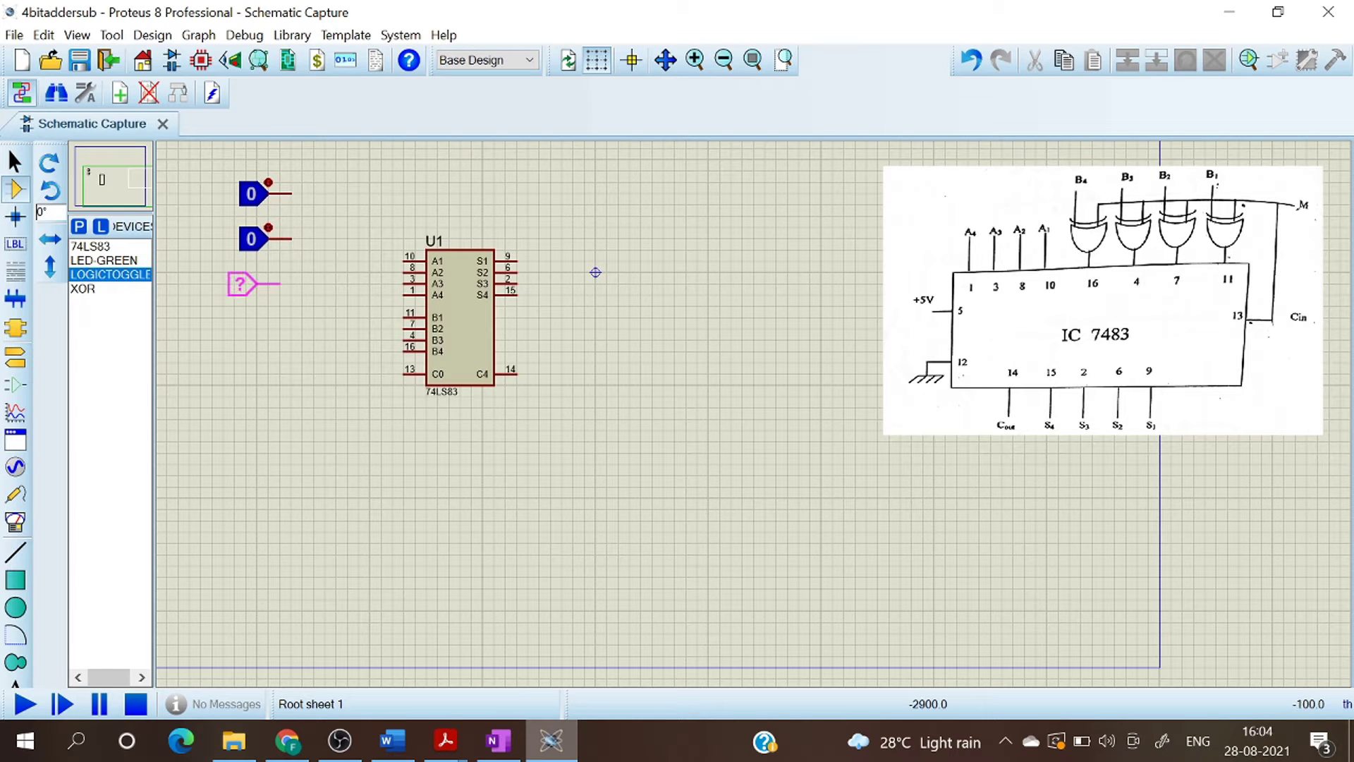
left_click(252, 283)
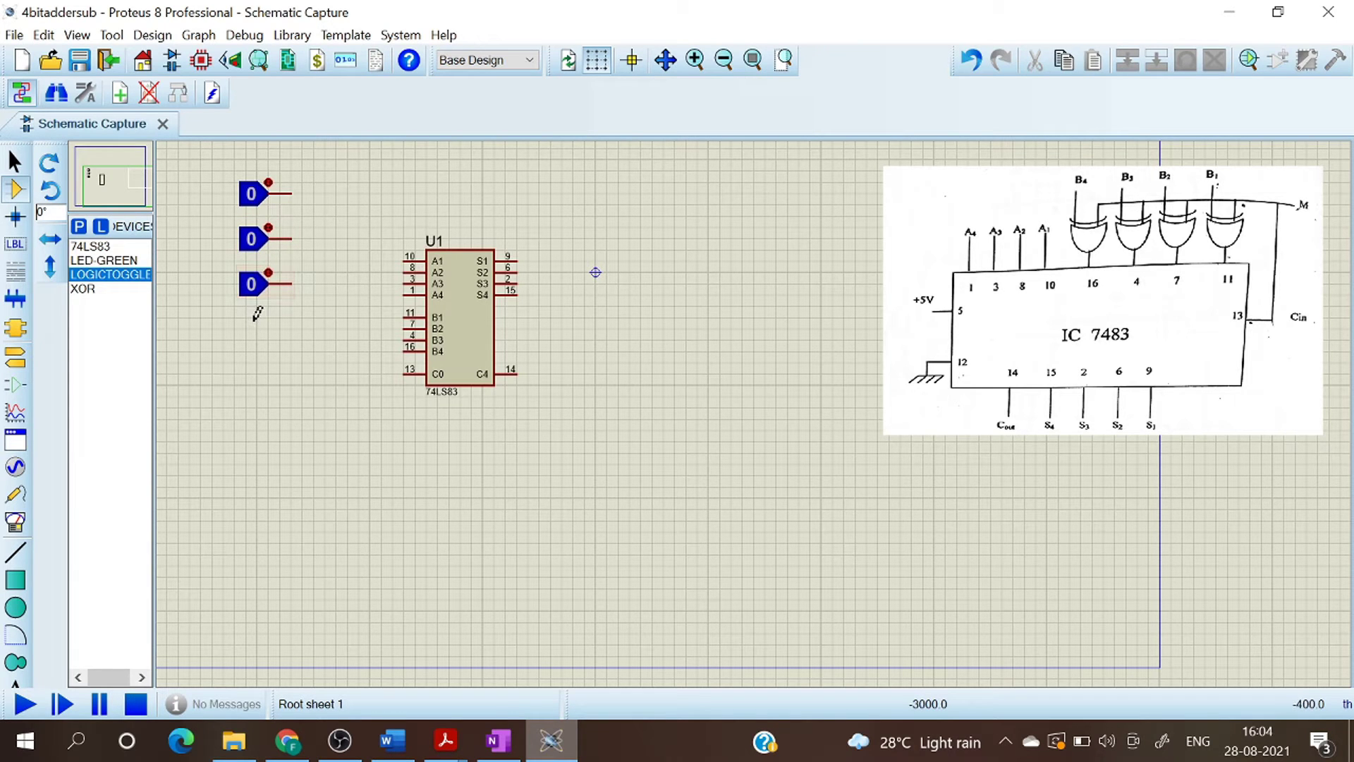
left_click(258, 312)
left_click(255, 326)
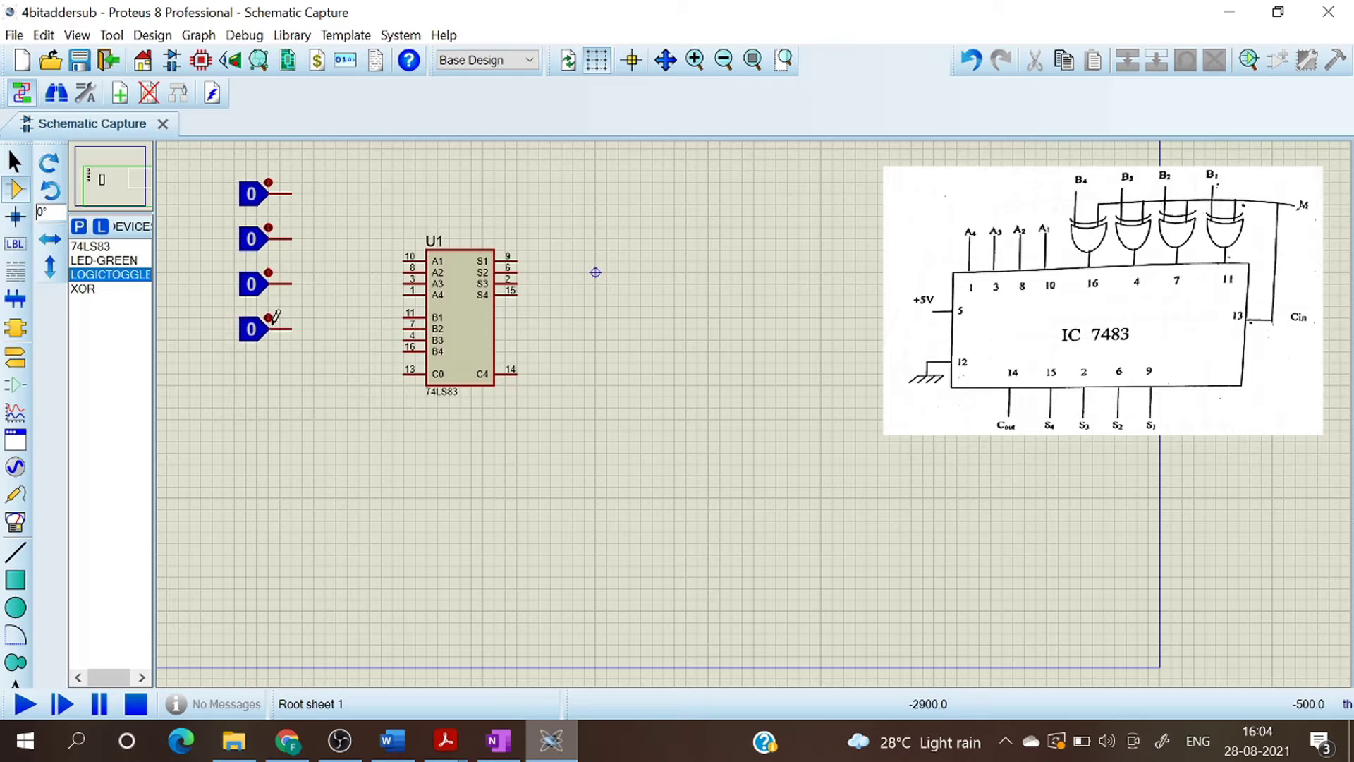
Step: Wire the four logic toggles, from top to bottom, to adder pins A1, A2, A3 and A4
left_click(295, 191)
left_click(409, 255)
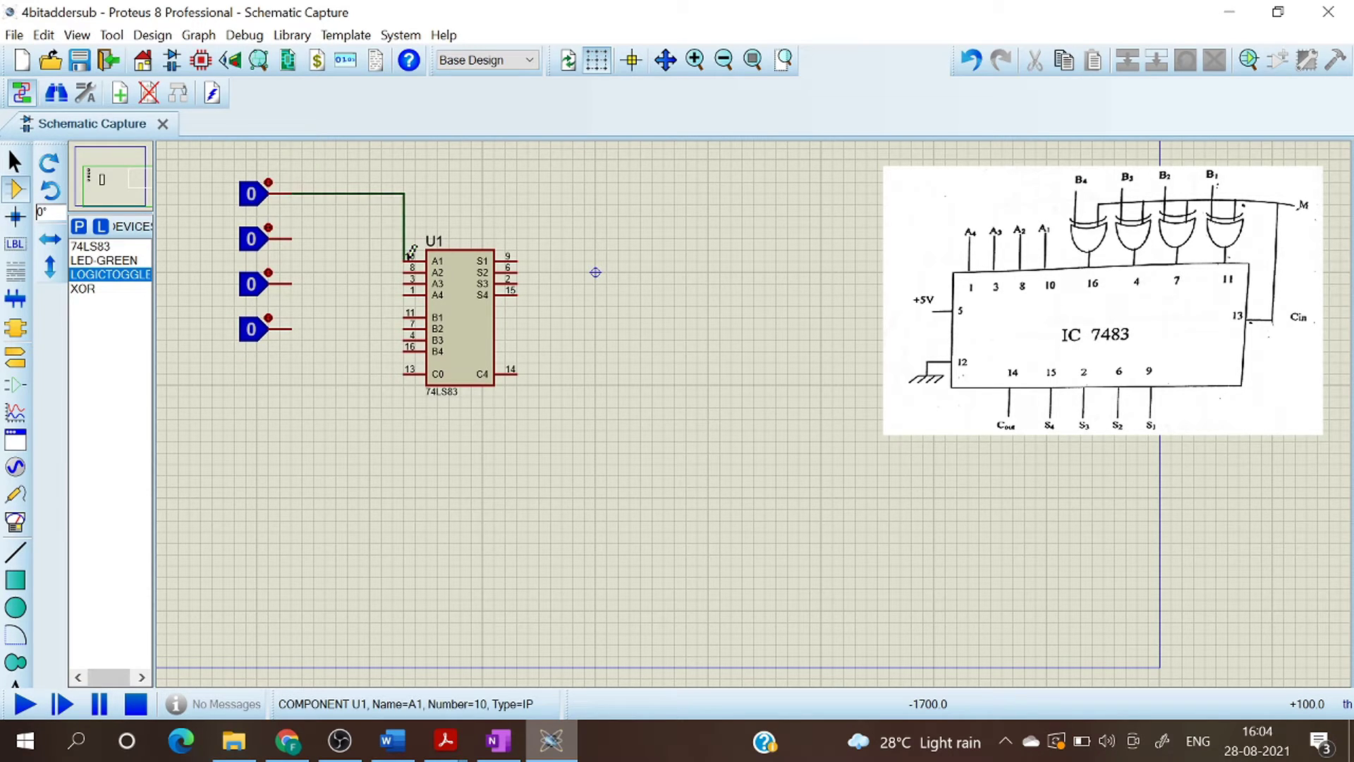
left_click(292, 238)
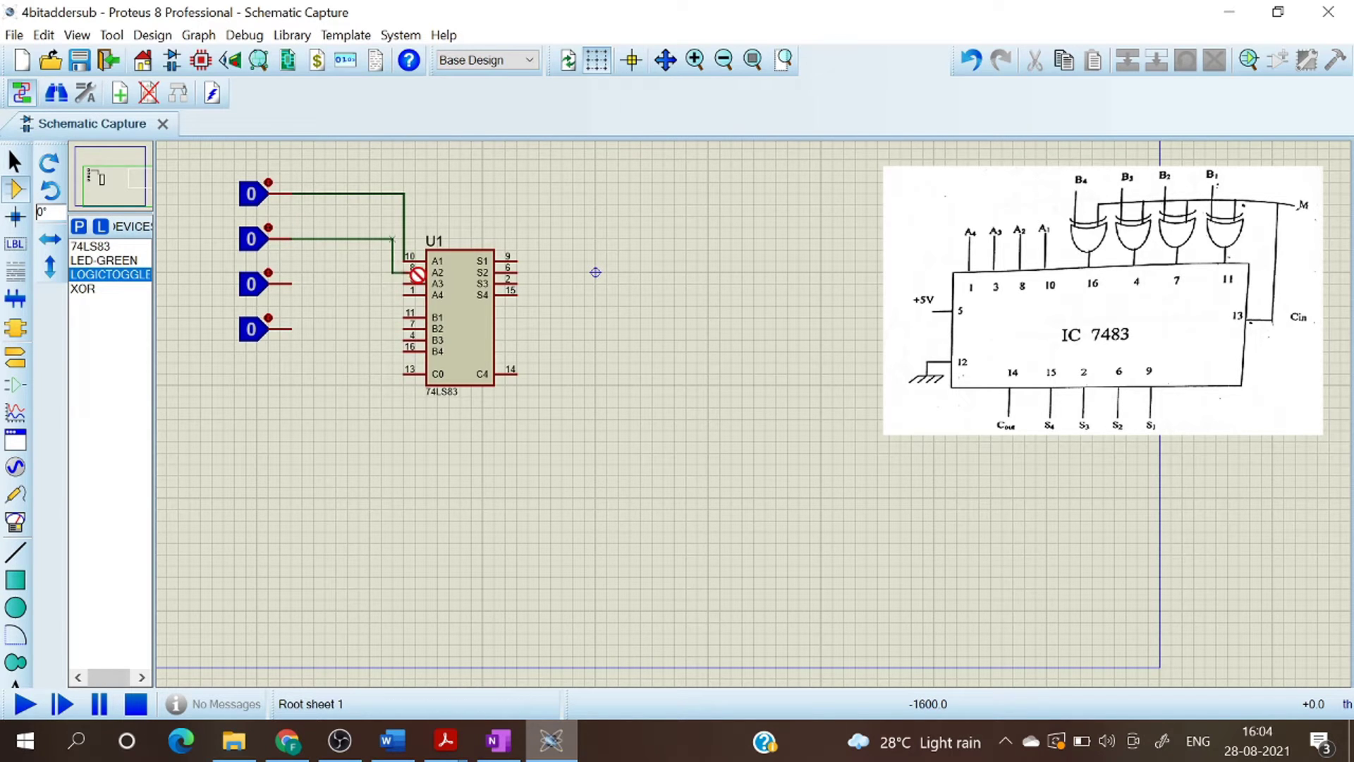
left_click(408, 267)
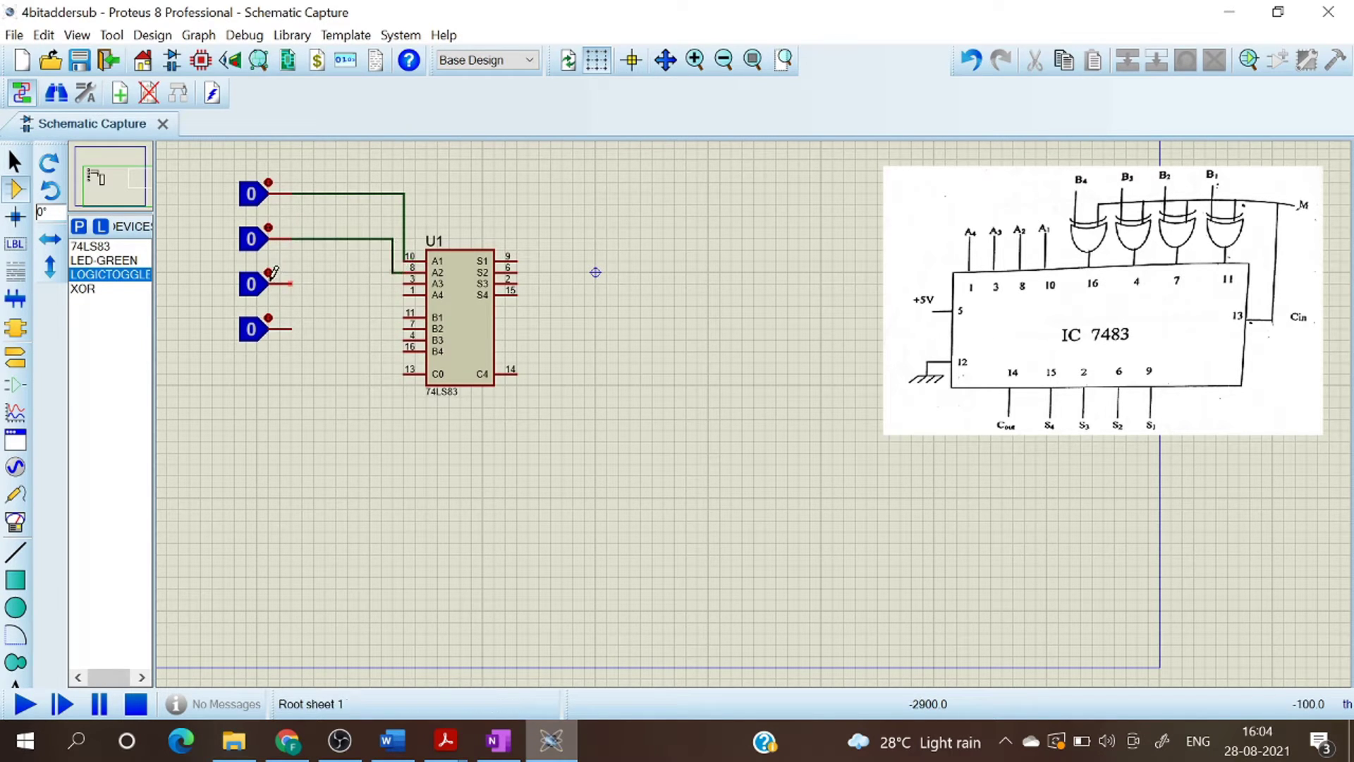
left_click(291, 283)
left_click(398, 280)
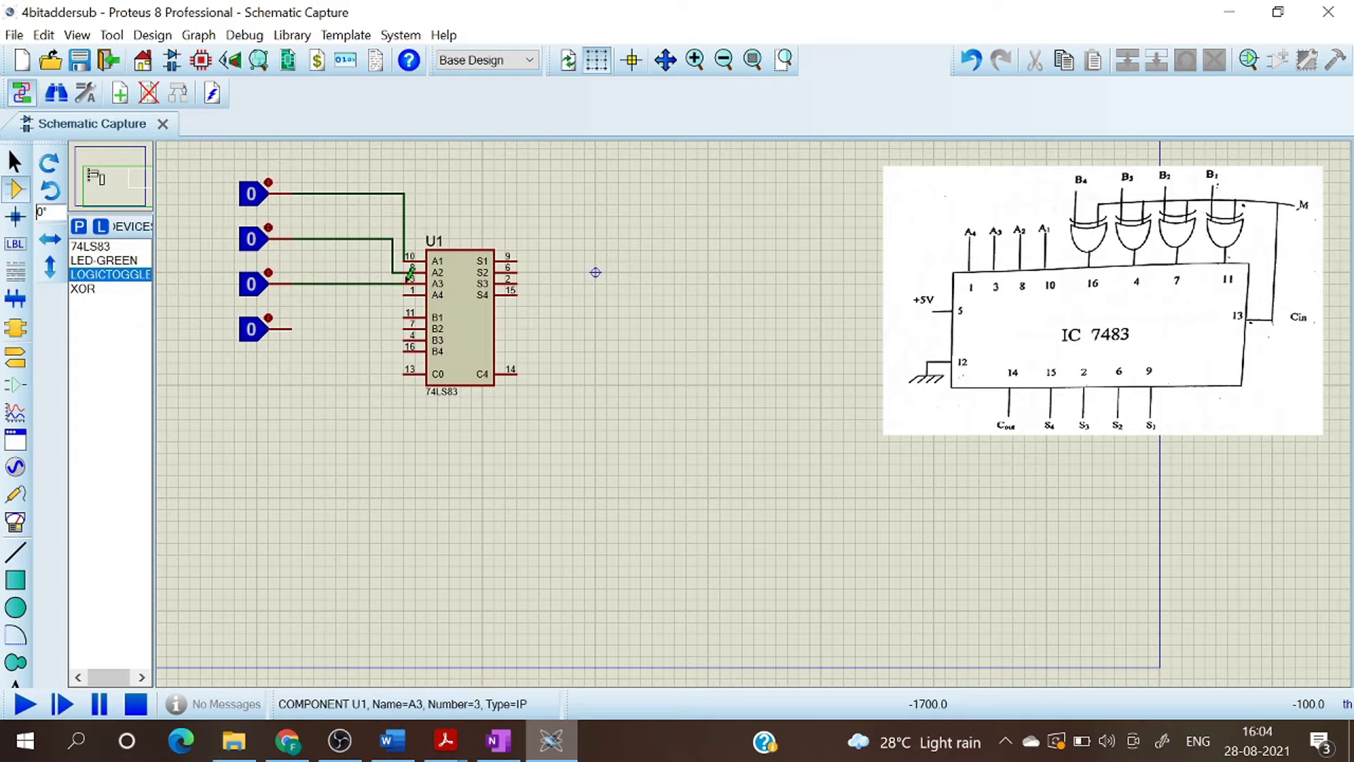
left_click(291, 327)
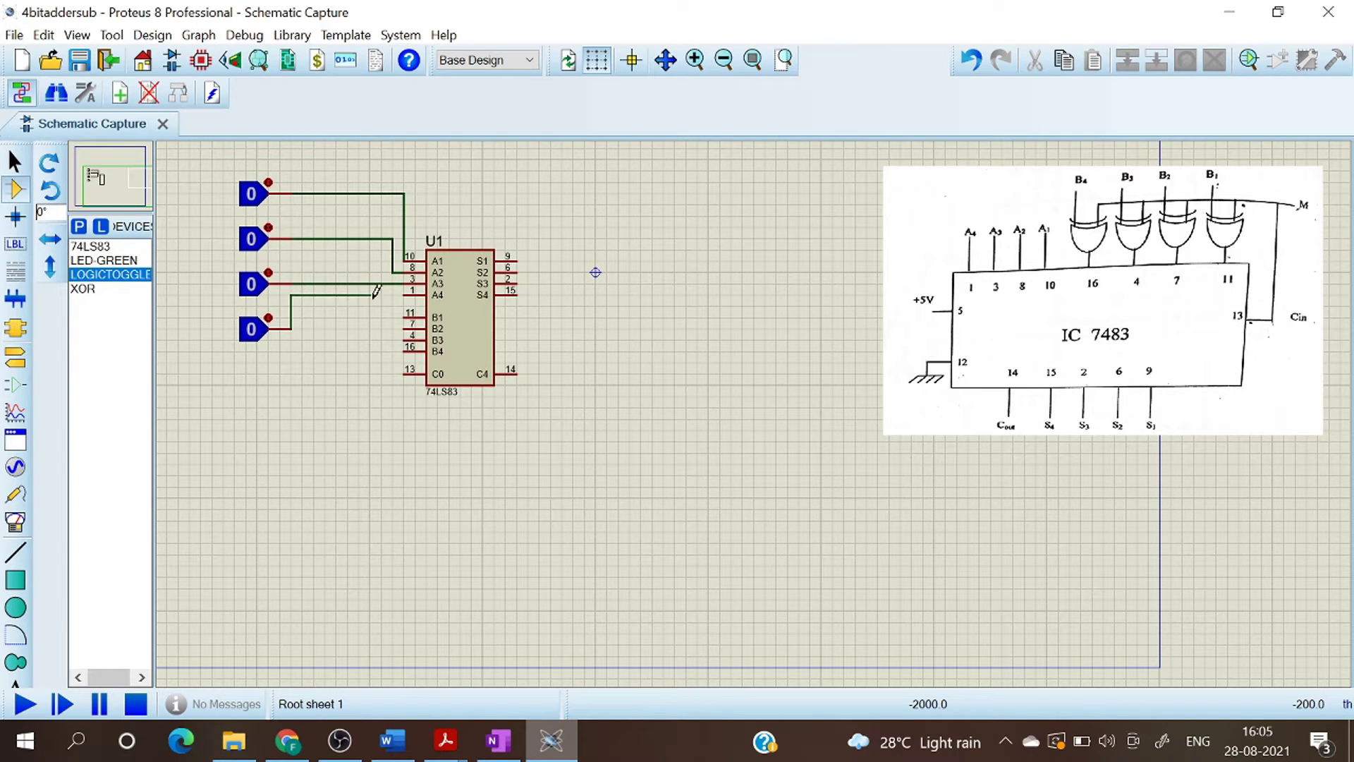
left_click(409, 294)
left_click(410, 294)
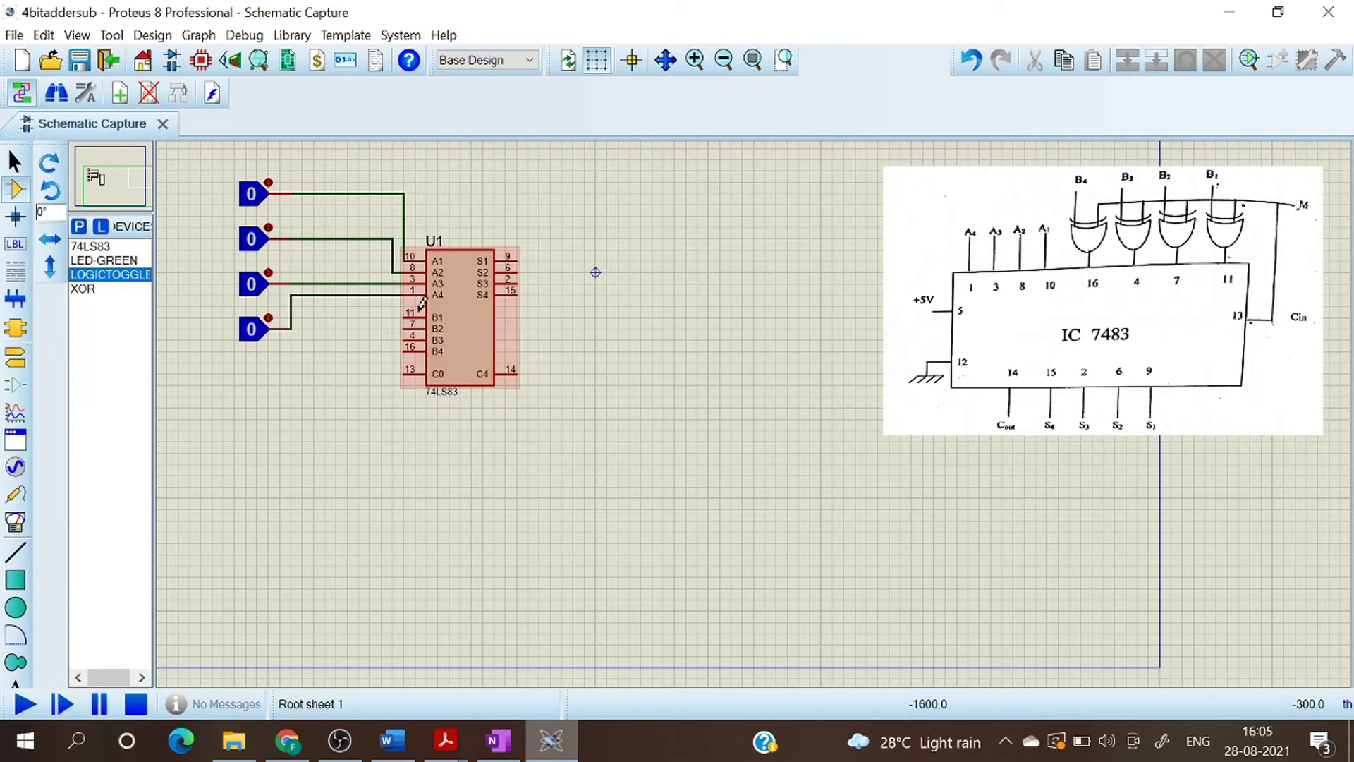
Step: Place an XOR gate below the four logic toggles and move it slightly to the right
left_click(83, 289)
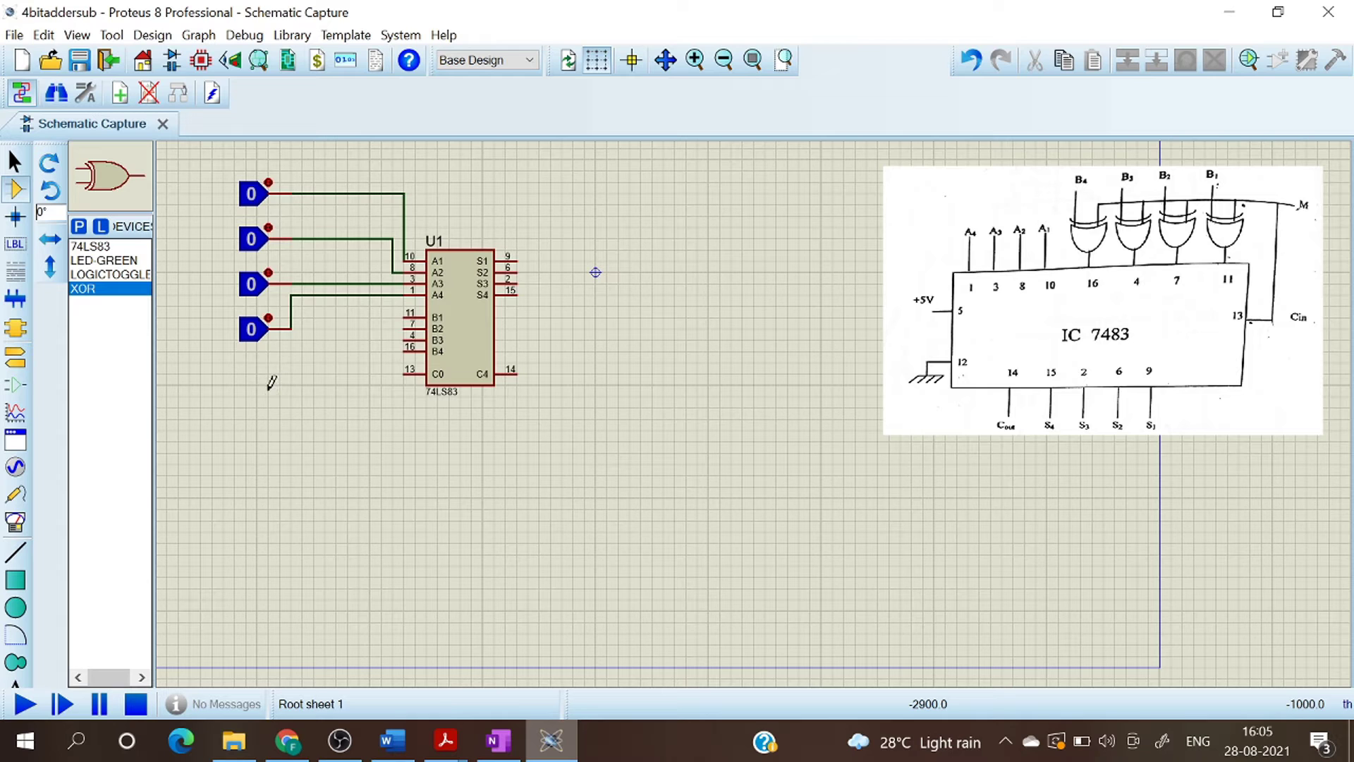
left_click(271, 381)
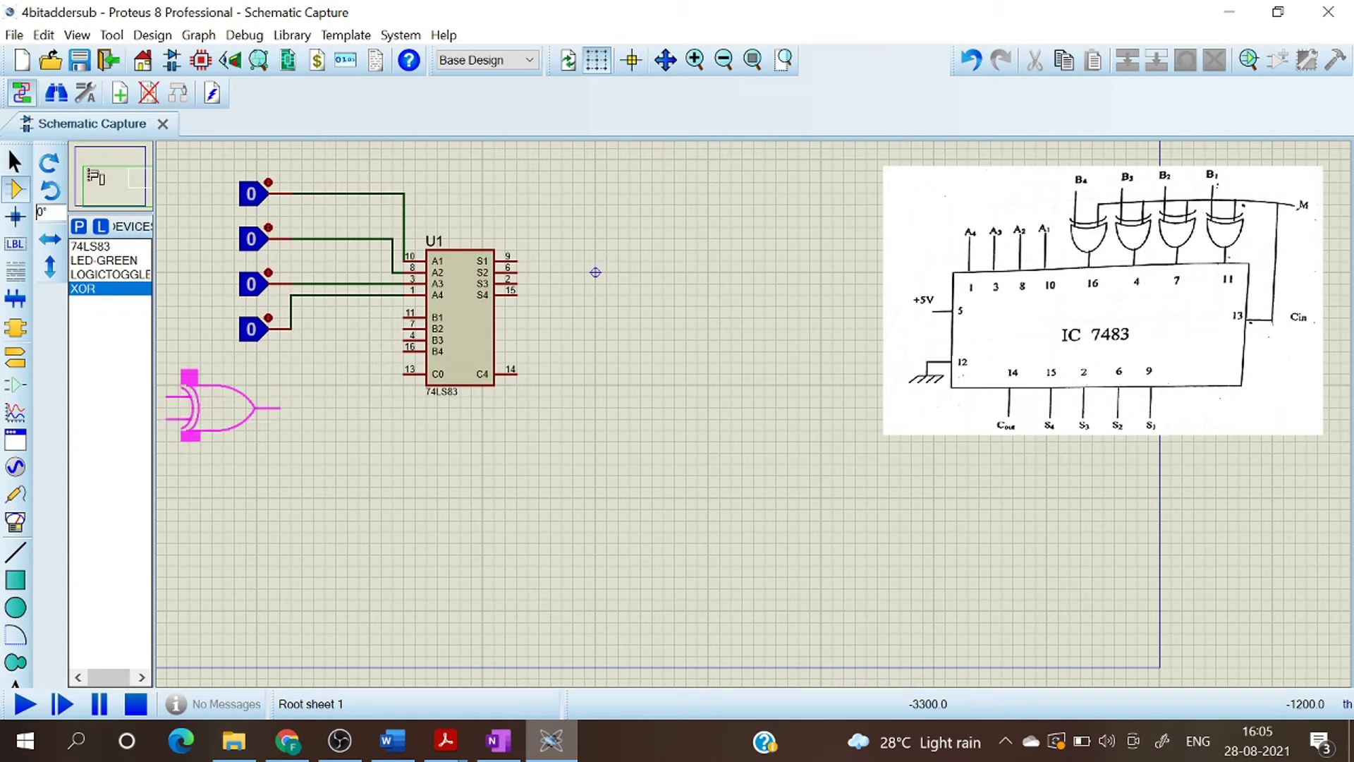
left_click(243, 407)
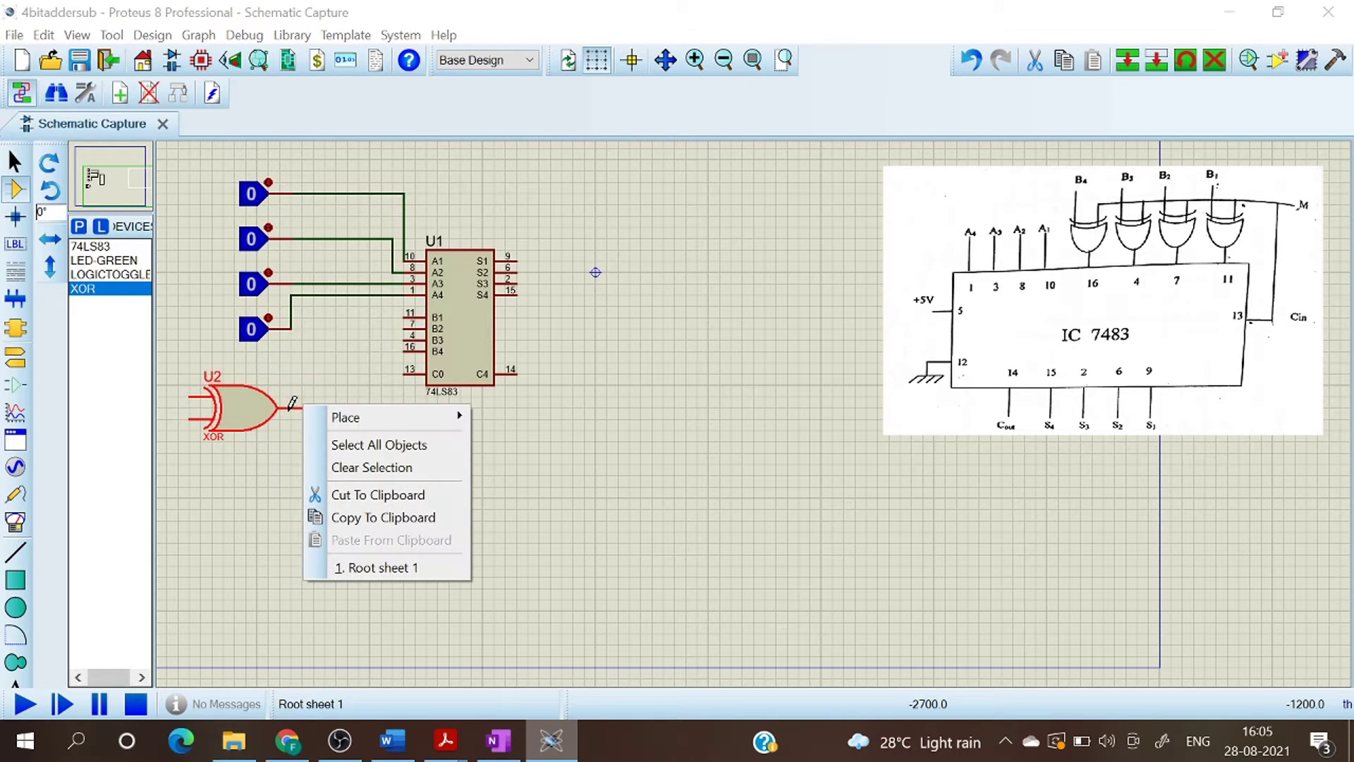
right_click(303, 406)
left_click(244, 418)
right_click(243, 417)
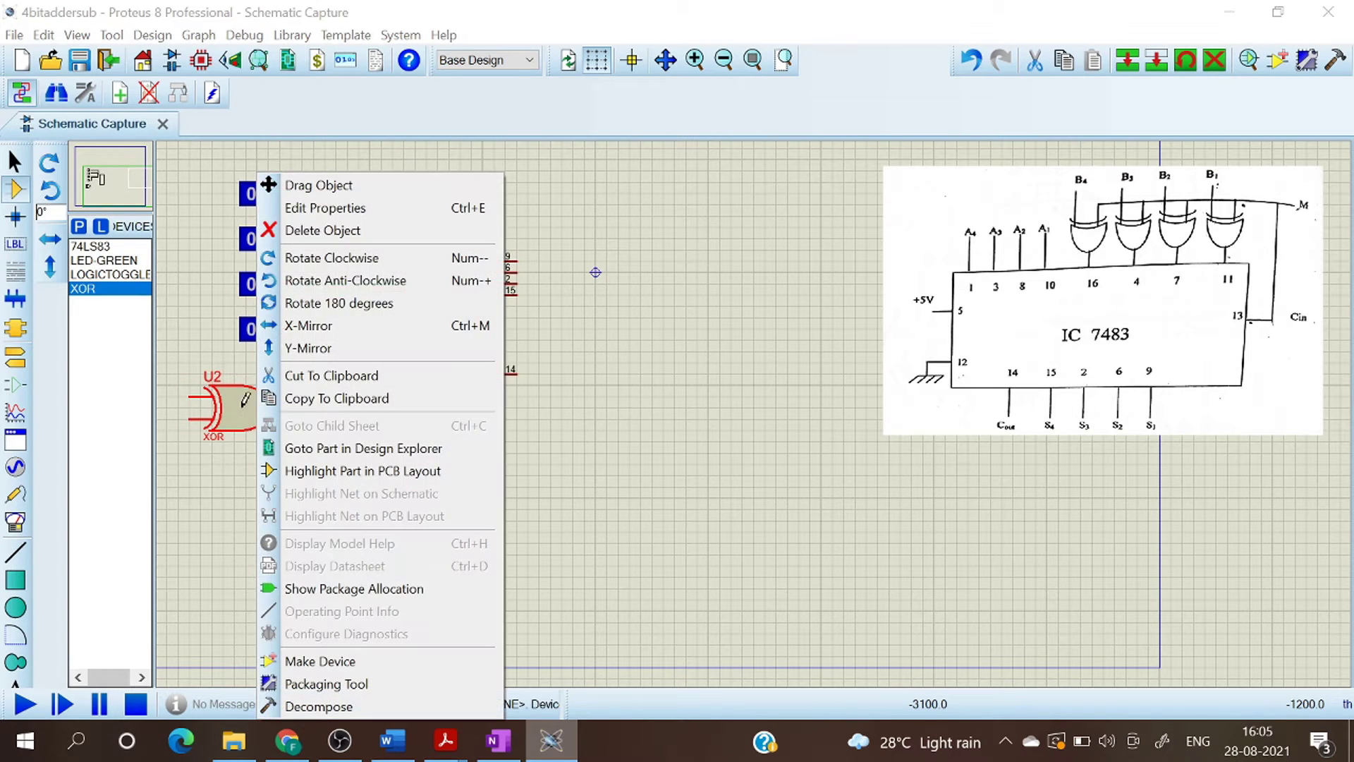
left_click(314, 185)
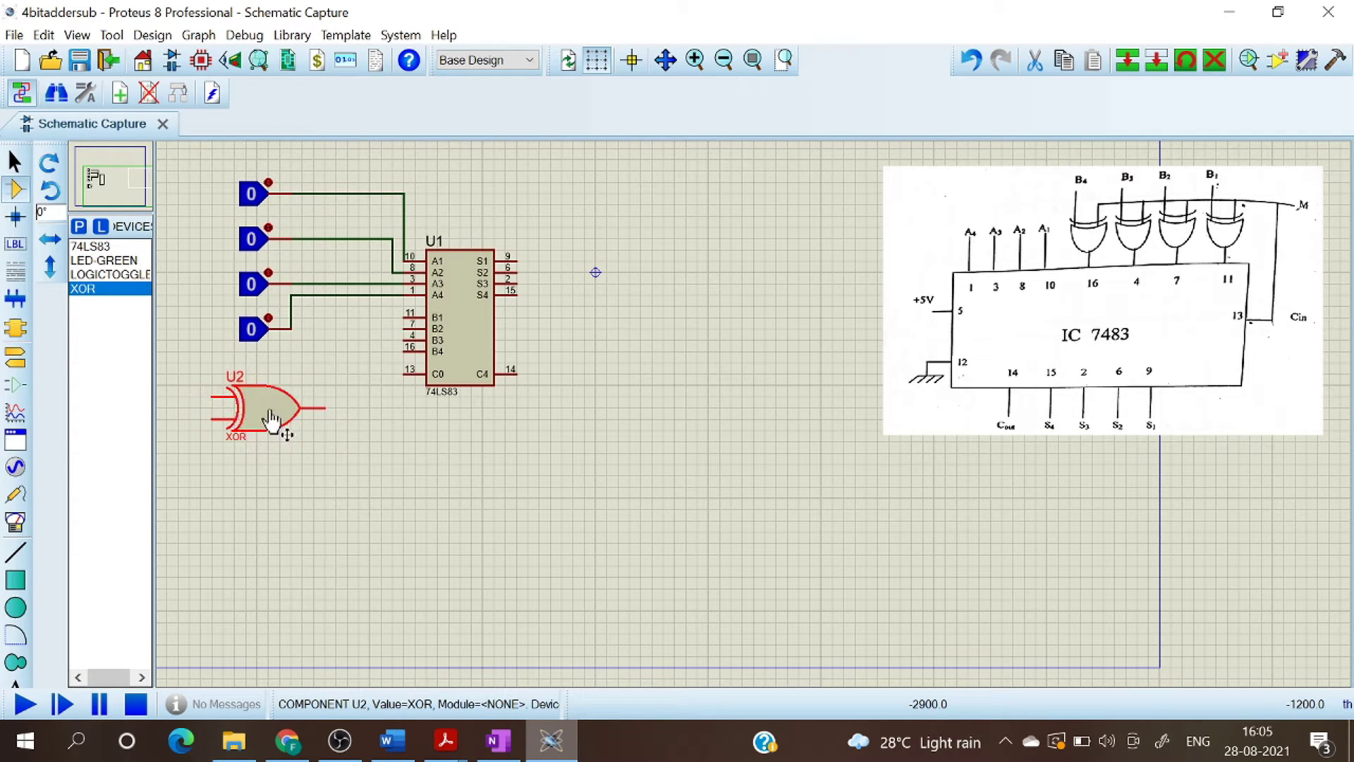
left_click(289, 434)
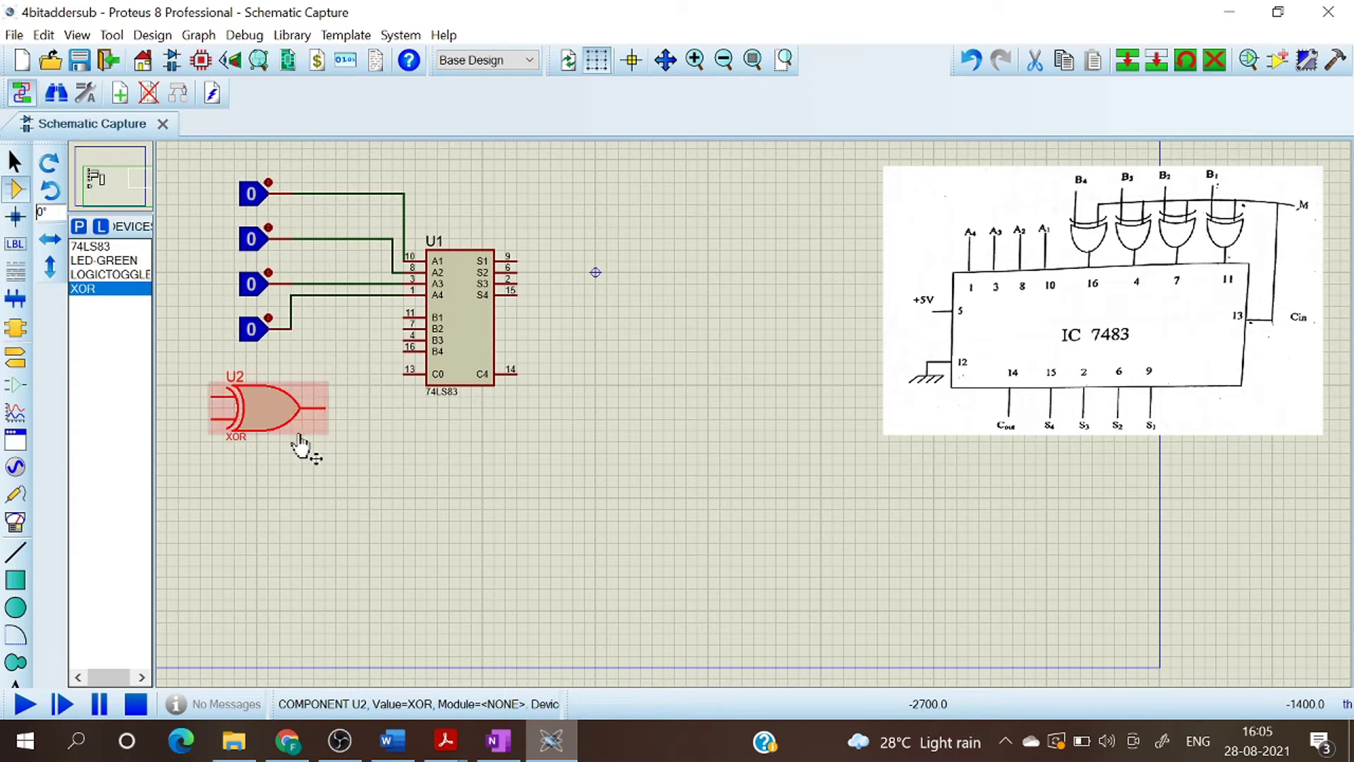
Step: Place three more XOR gates in a column below the first one, each offset slightly further right
left_click(260, 469)
left_click(255, 481)
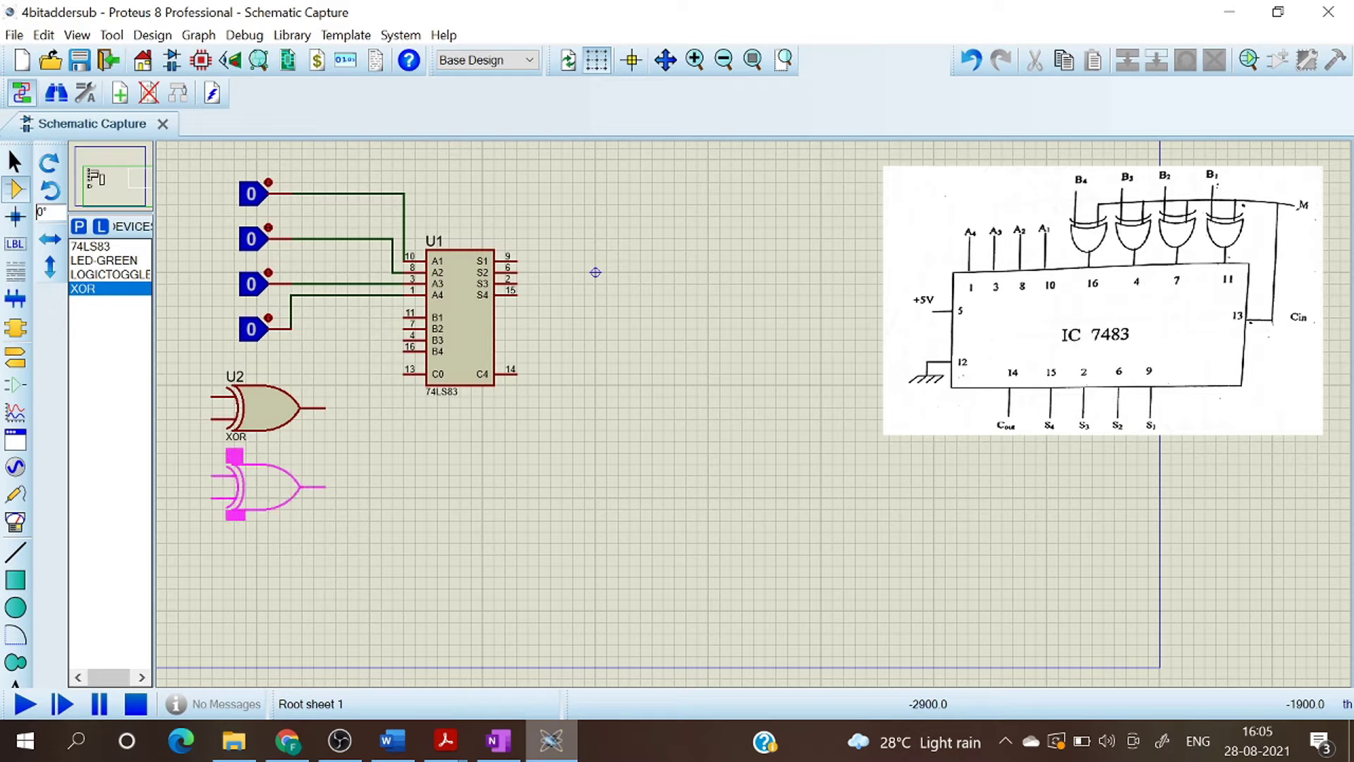
left_click(277, 488)
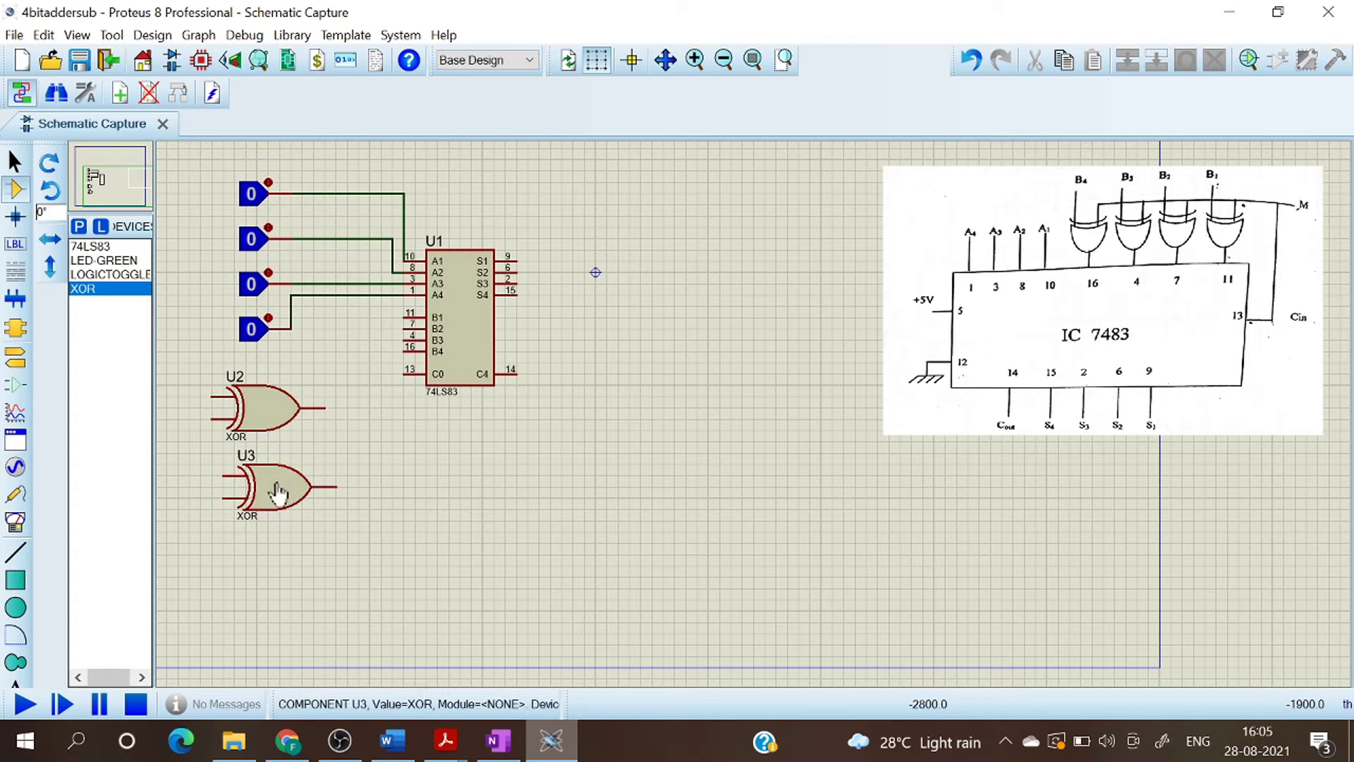
left_click(254, 547)
left_click(289, 570)
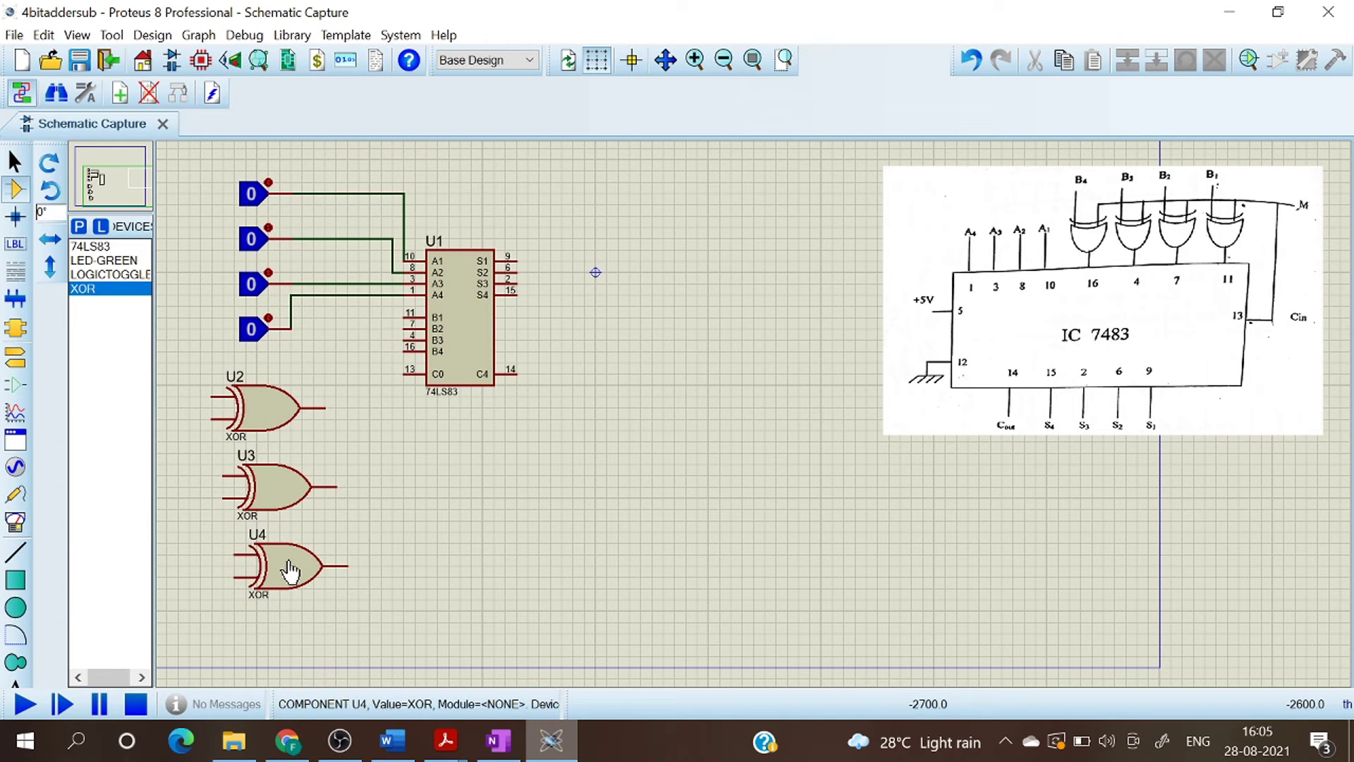
left_click(270, 617)
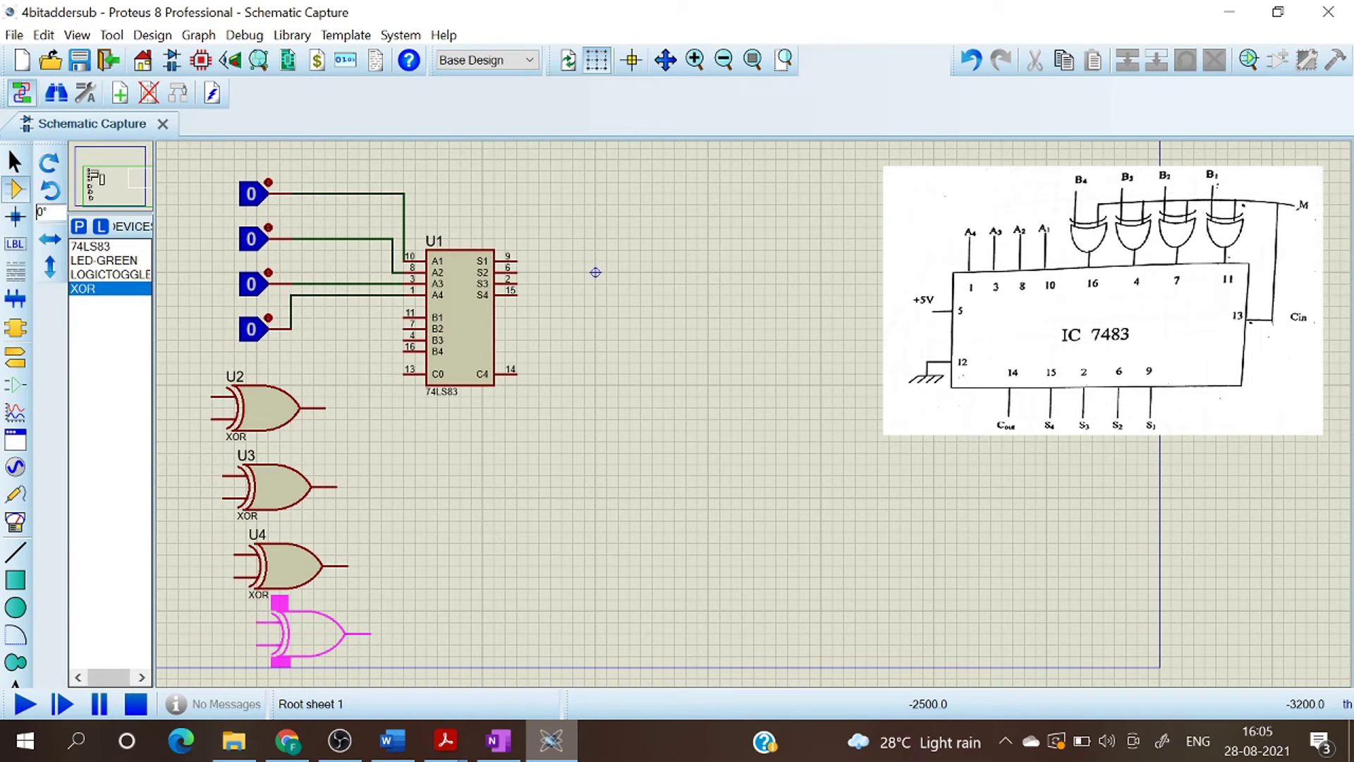
left_click(315, 624)
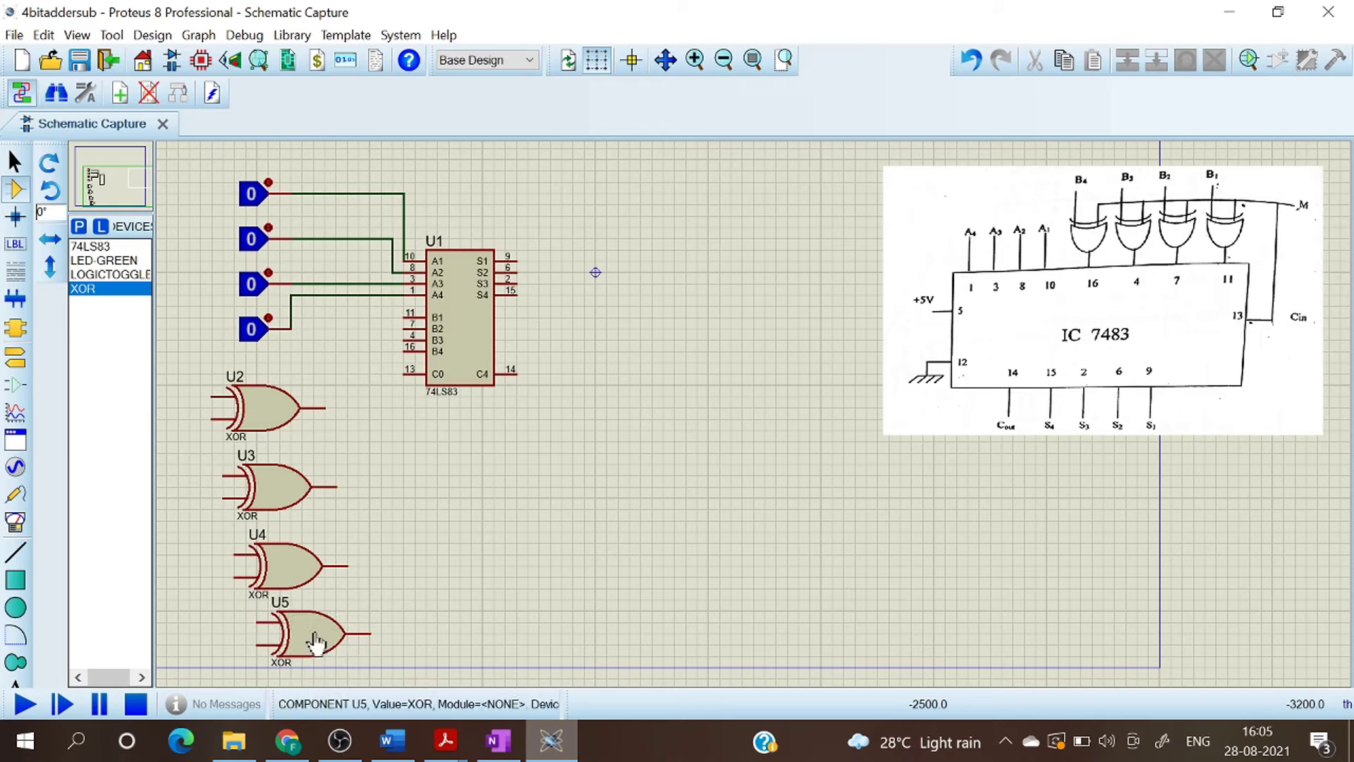
left_click(325, 407)
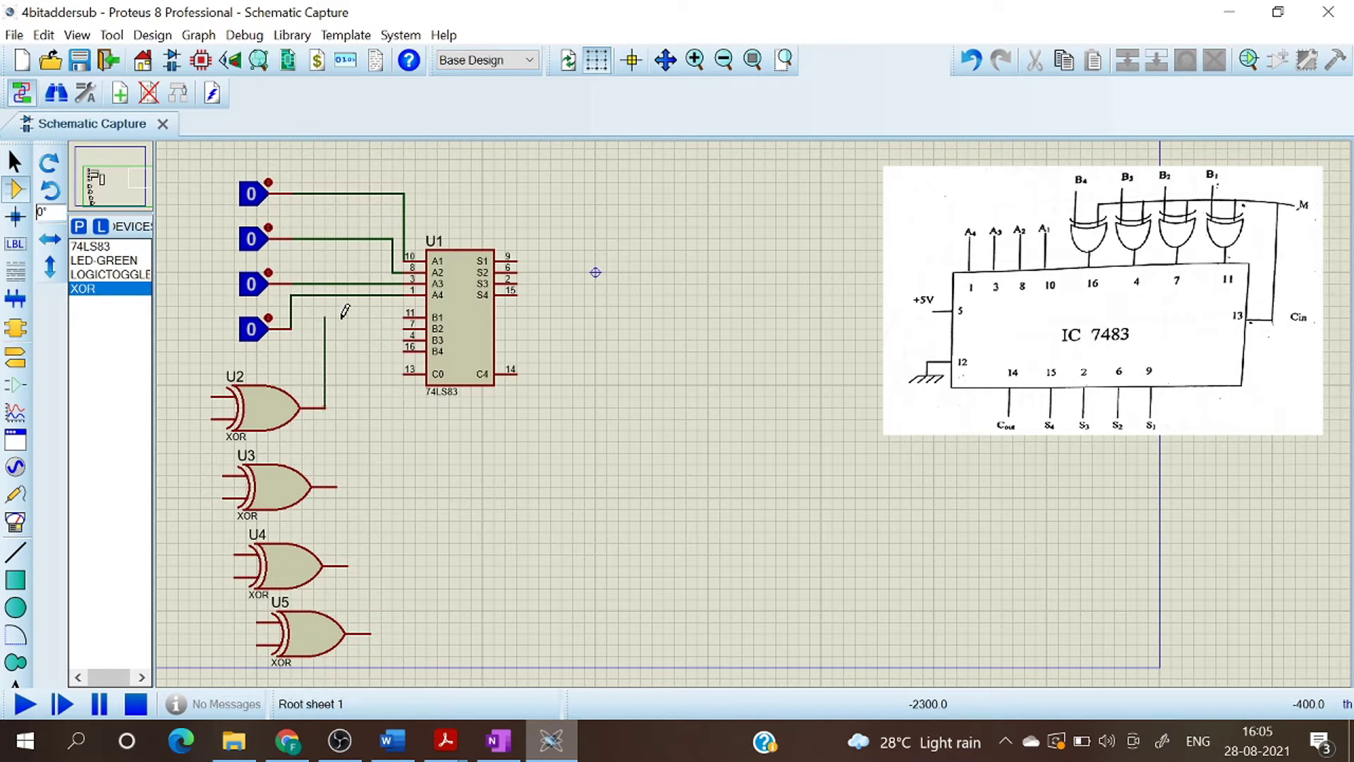
left_click(404, 315)
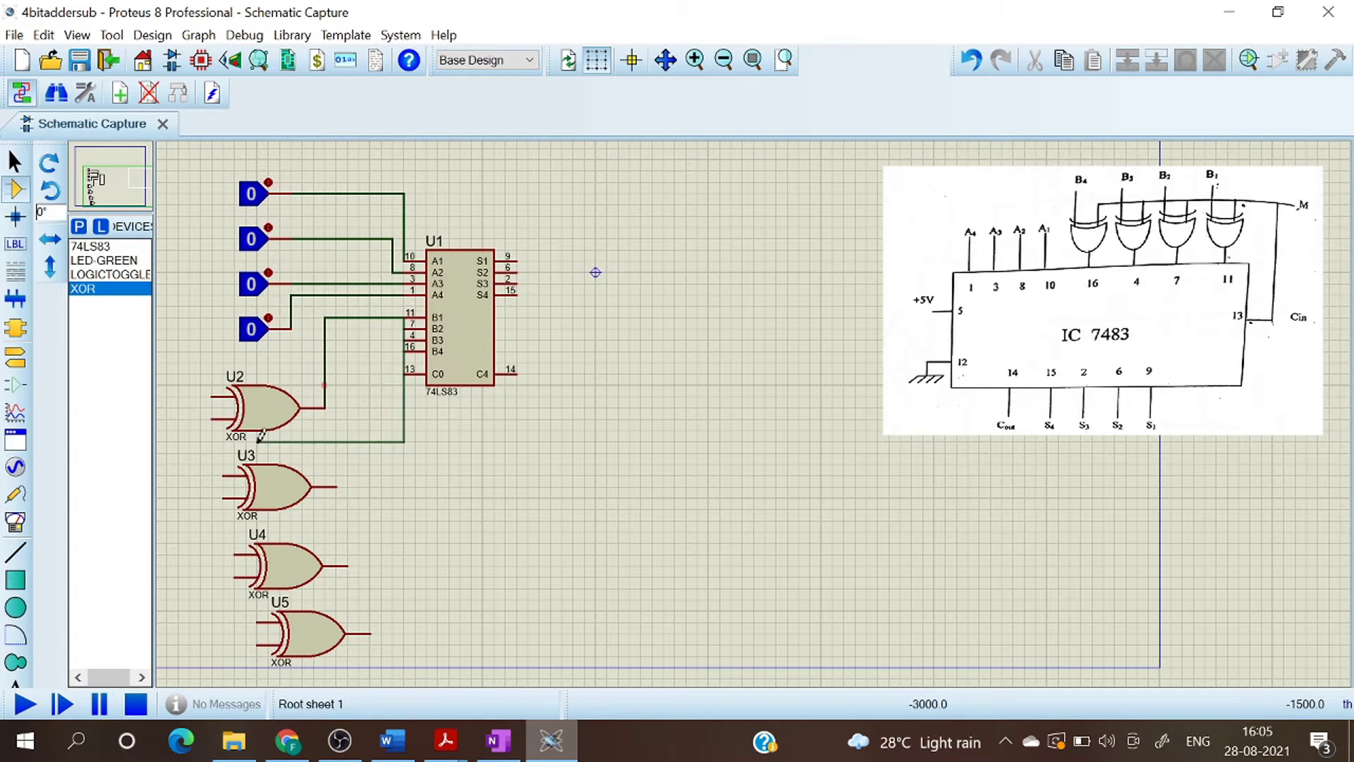
left_click(409, 310)
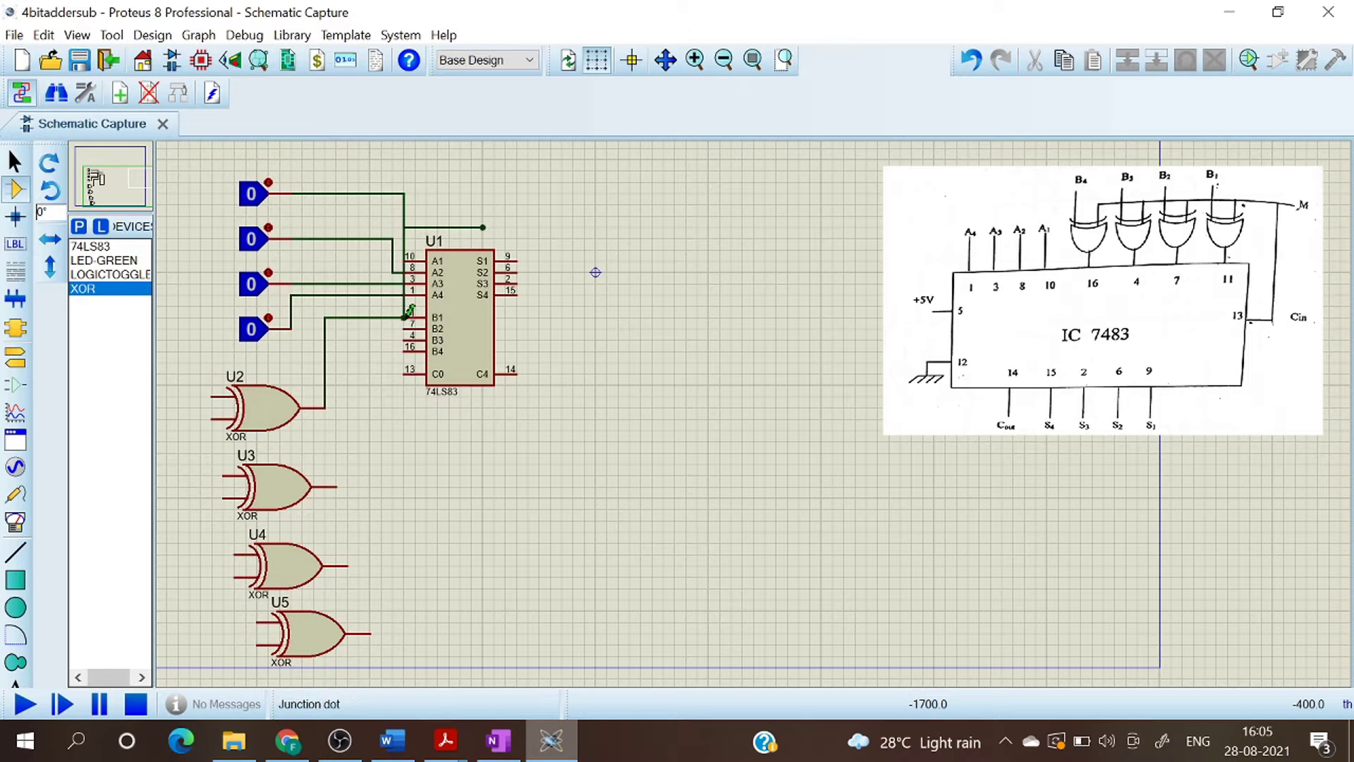
right_click(409, 310)
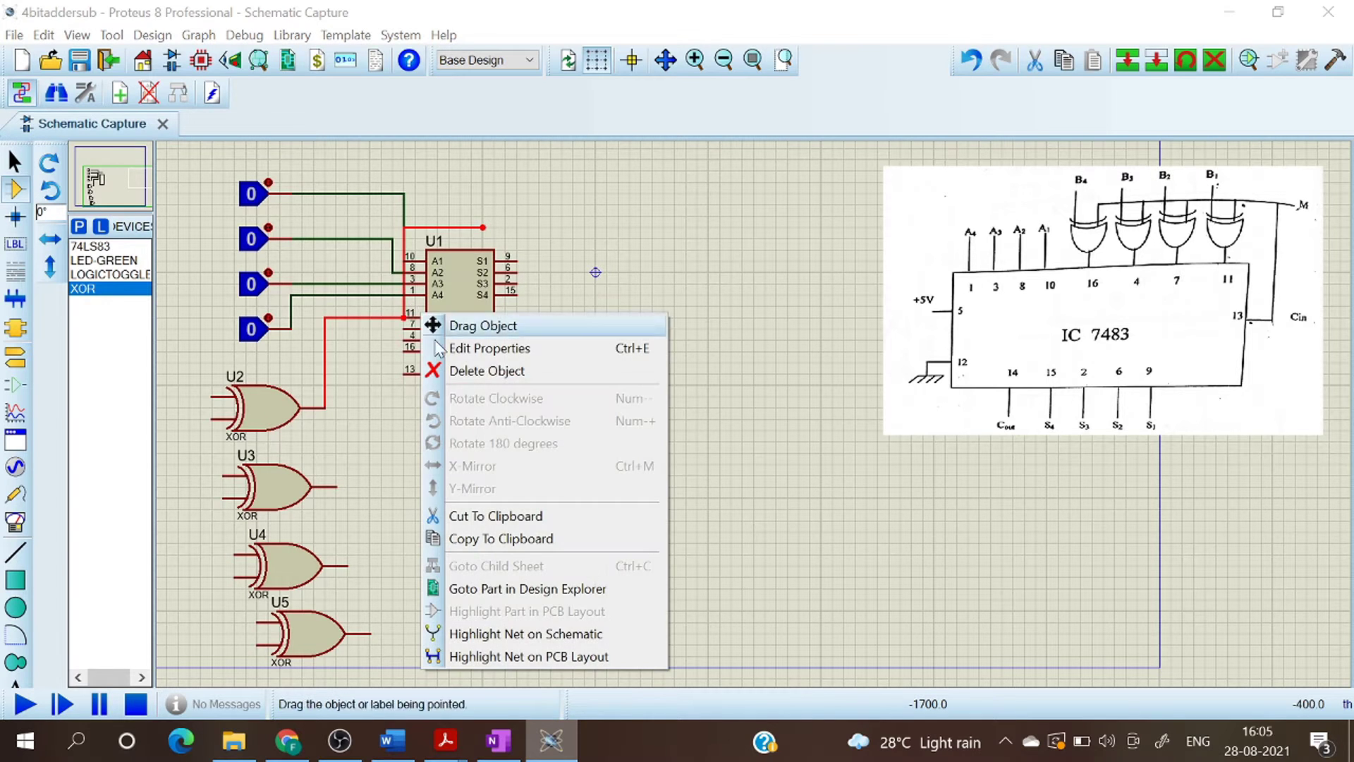
left_click(455, 372)
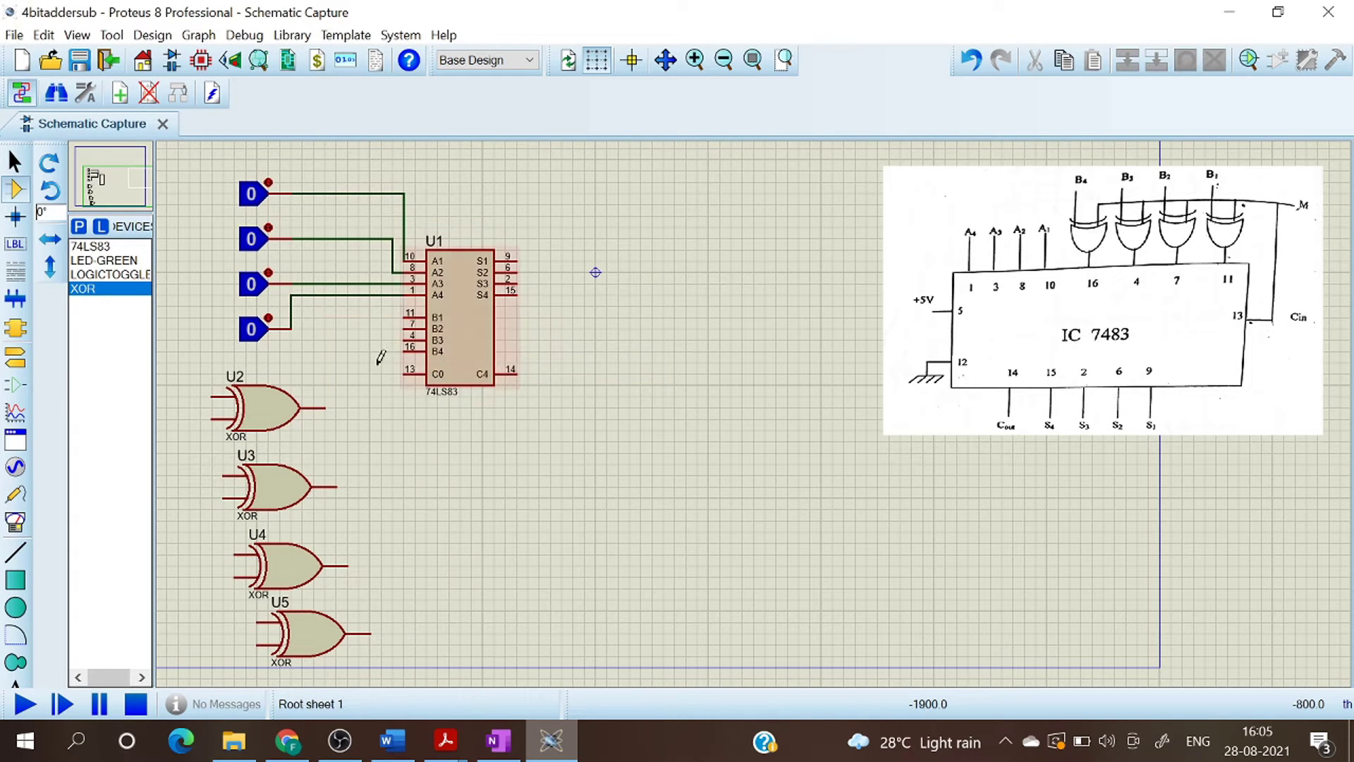
Step: Wire the outputs of XOR gates U2, U3, U4 and U5 to adder pins B1, B2, B3 and B4 respectively
left_click(324, 406)
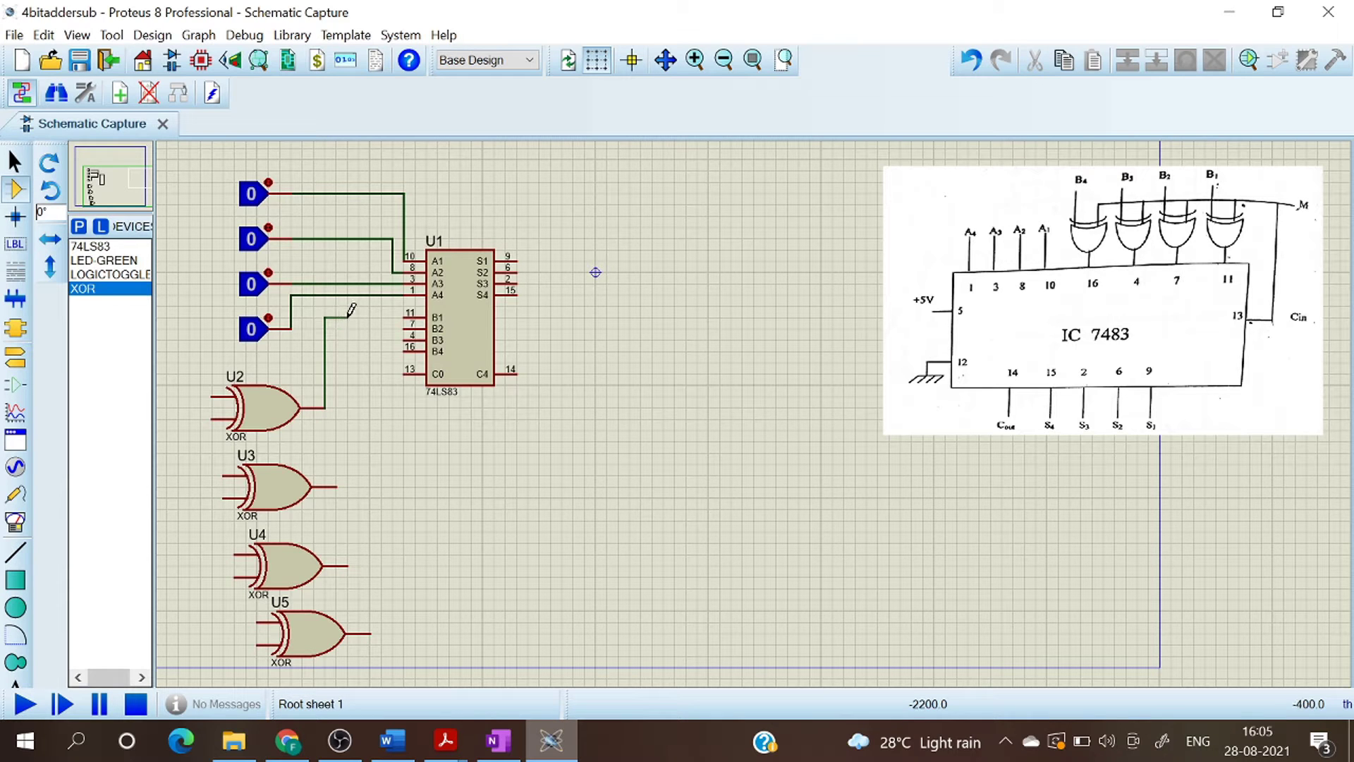
left_click(406, 314)
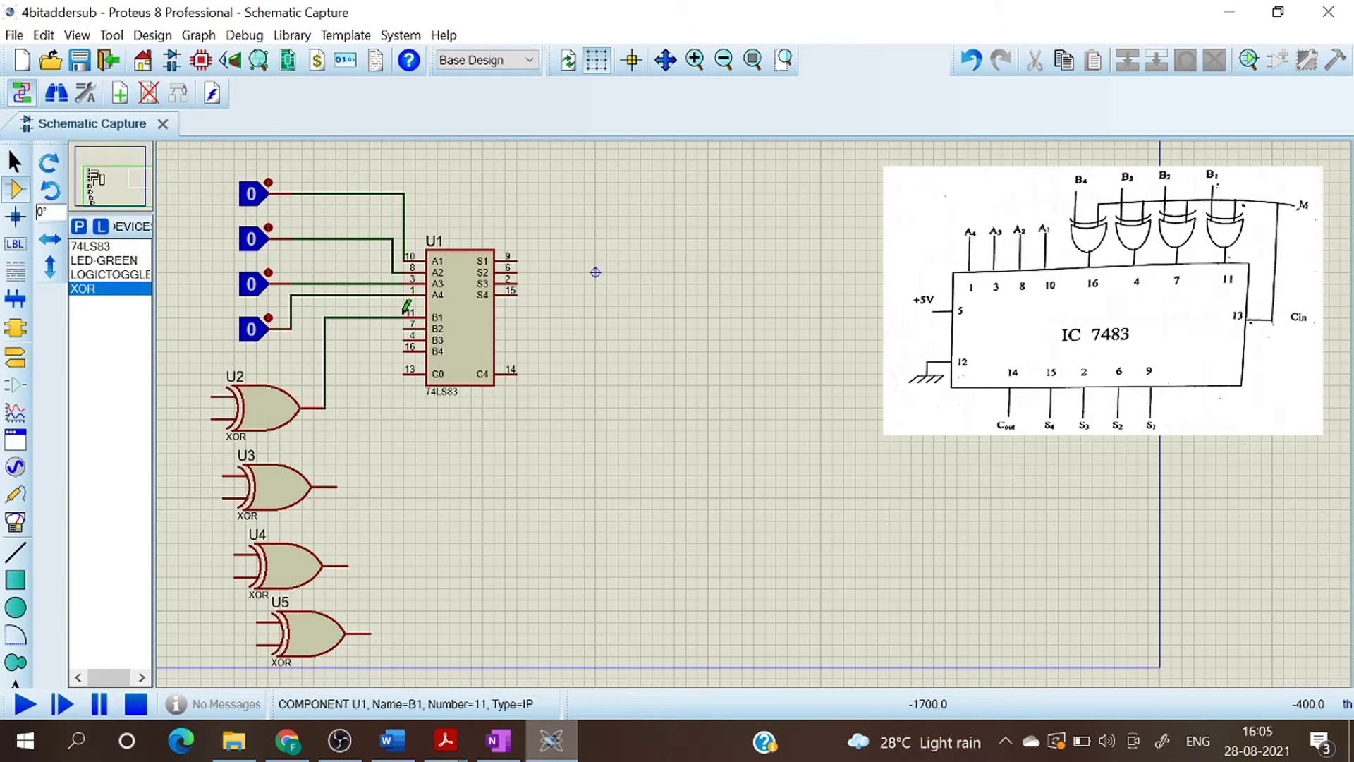
left_click(336, 486)
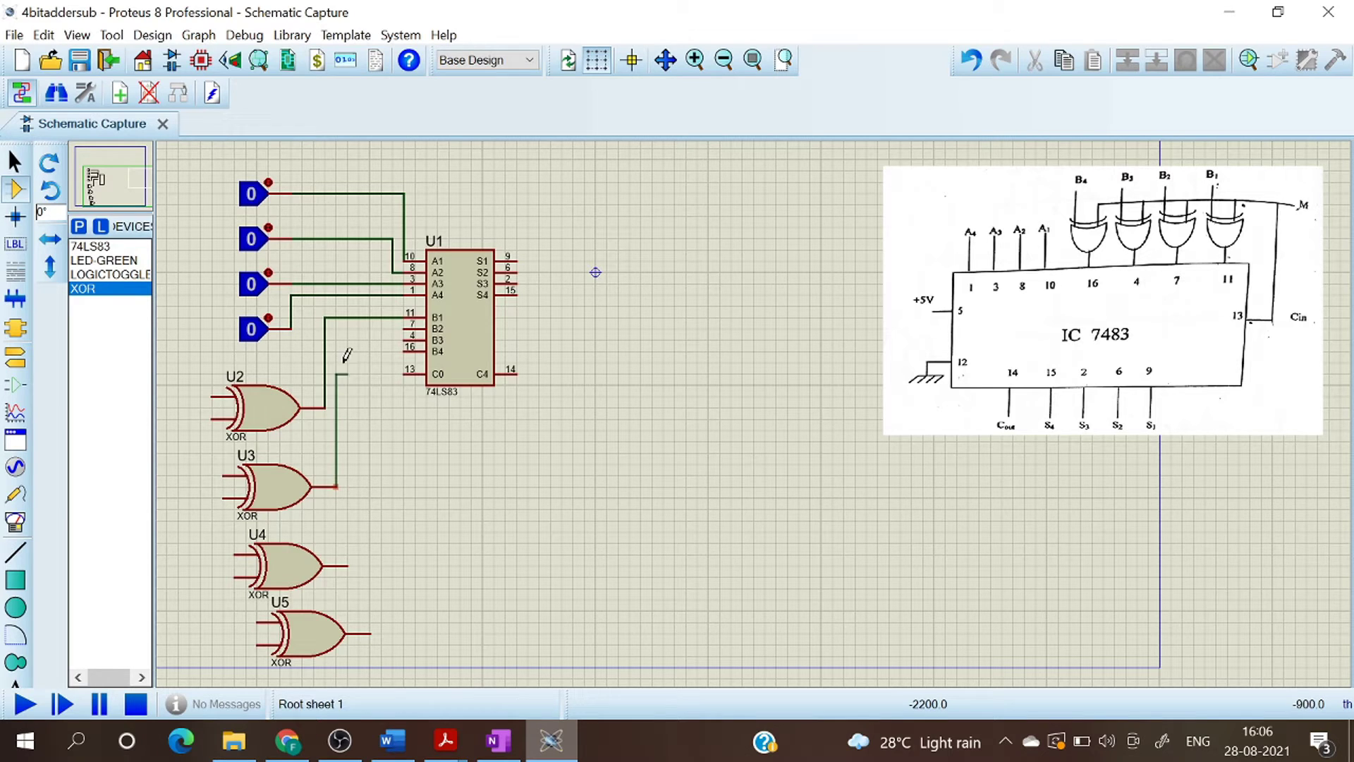
left_click(404, 328)
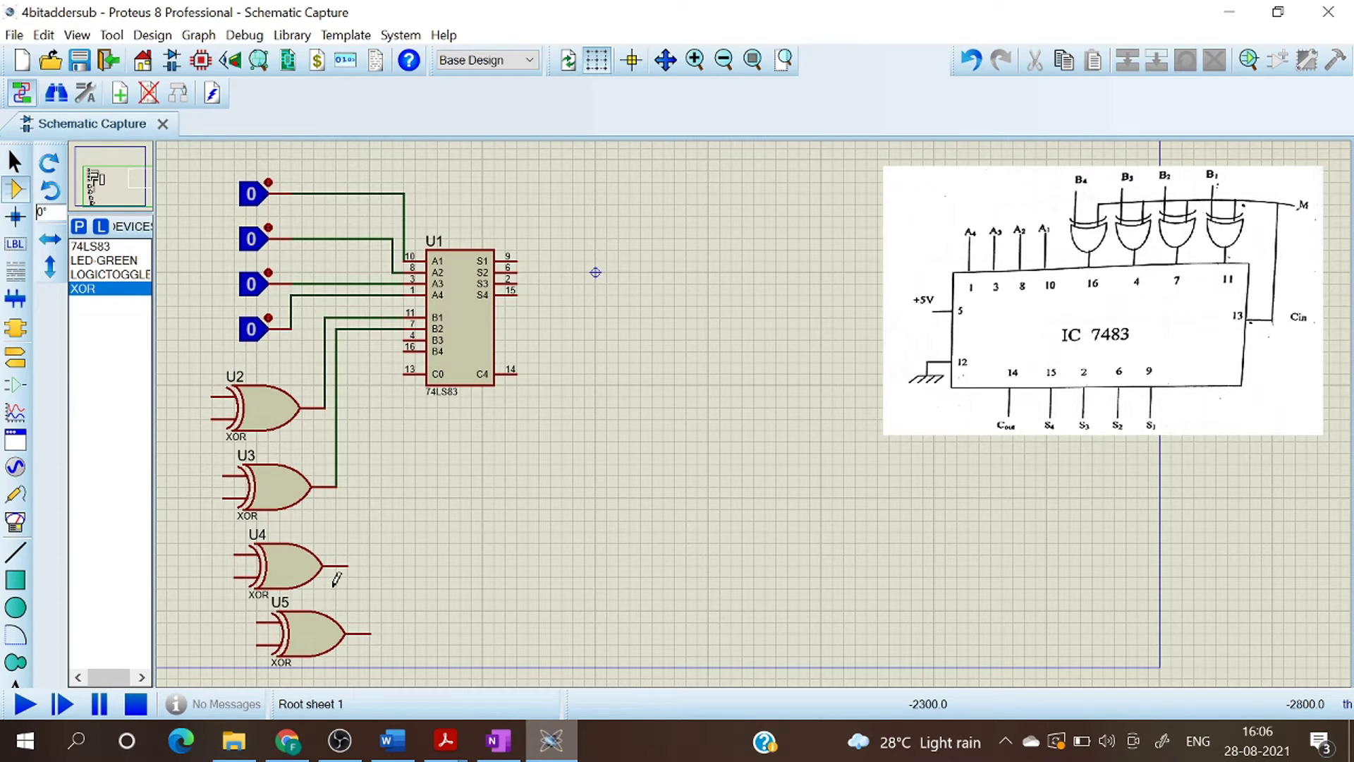
left_click(345, 565)
left_click(406, 337)
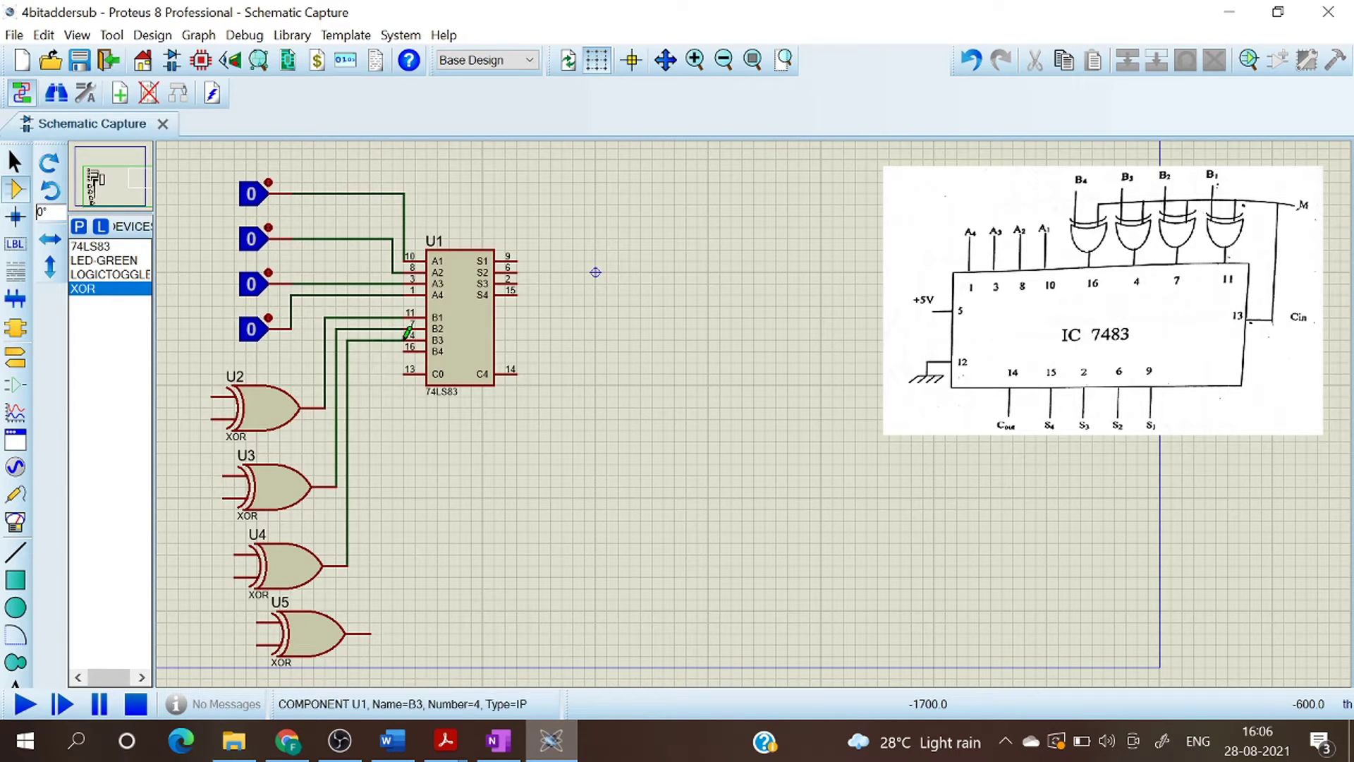
left_click(370, 632)
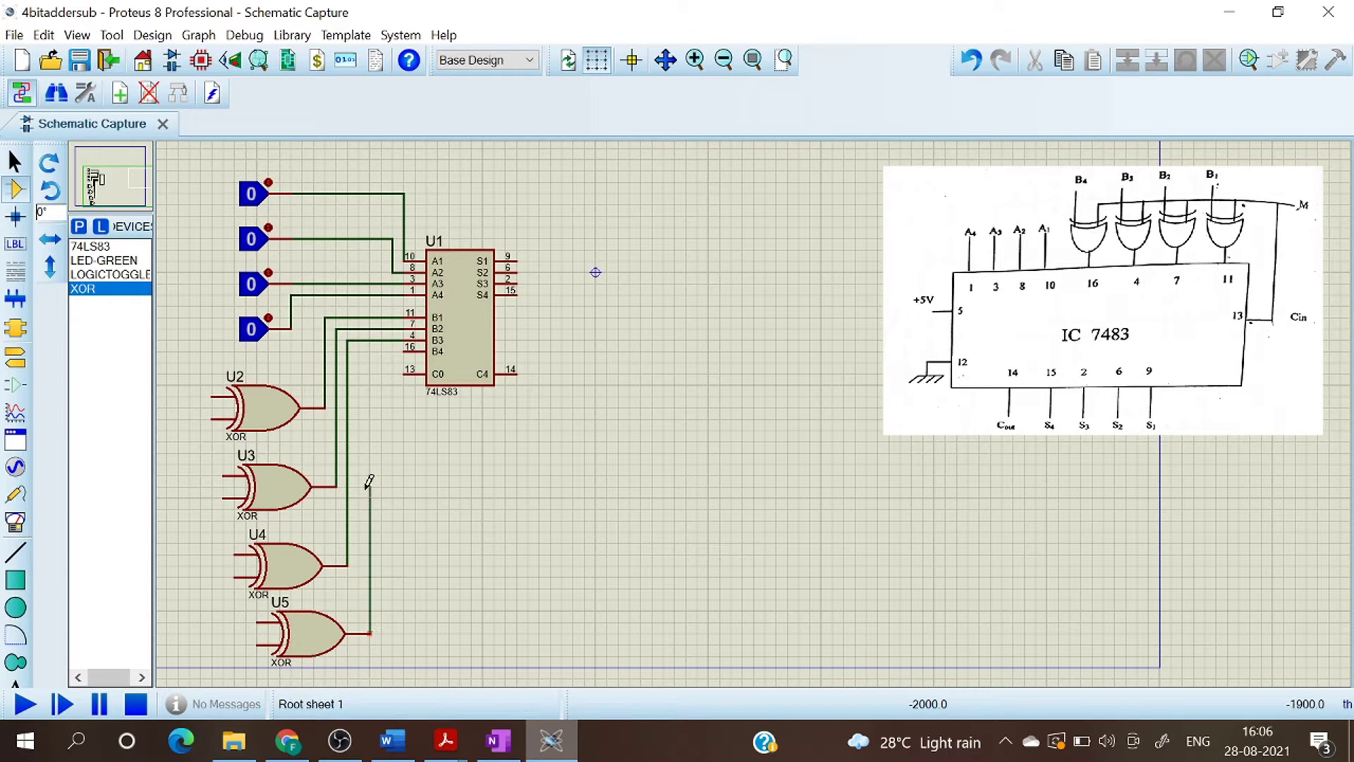
left_click(405, 348)
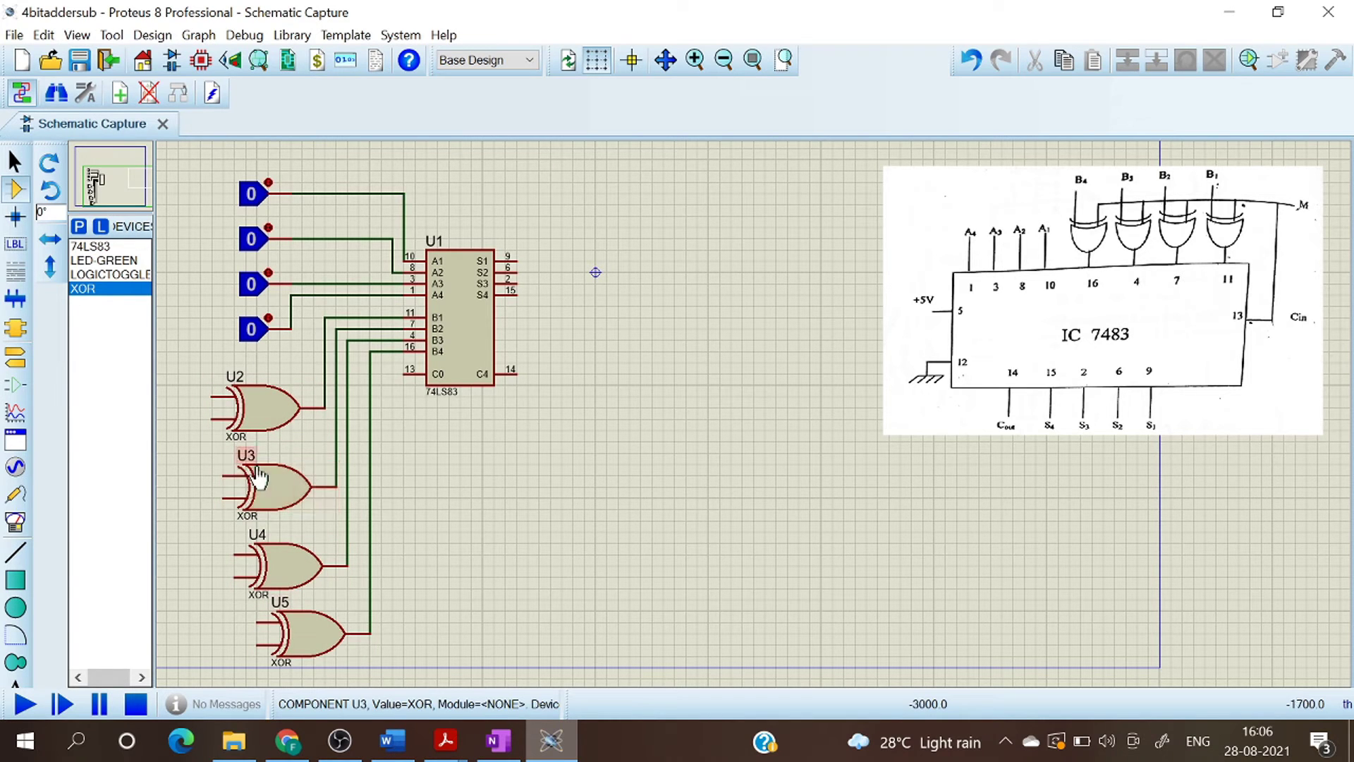
Step: Connect the lower inputs of all four XOR gates together with a common vertical wire
left_click(210, 416)
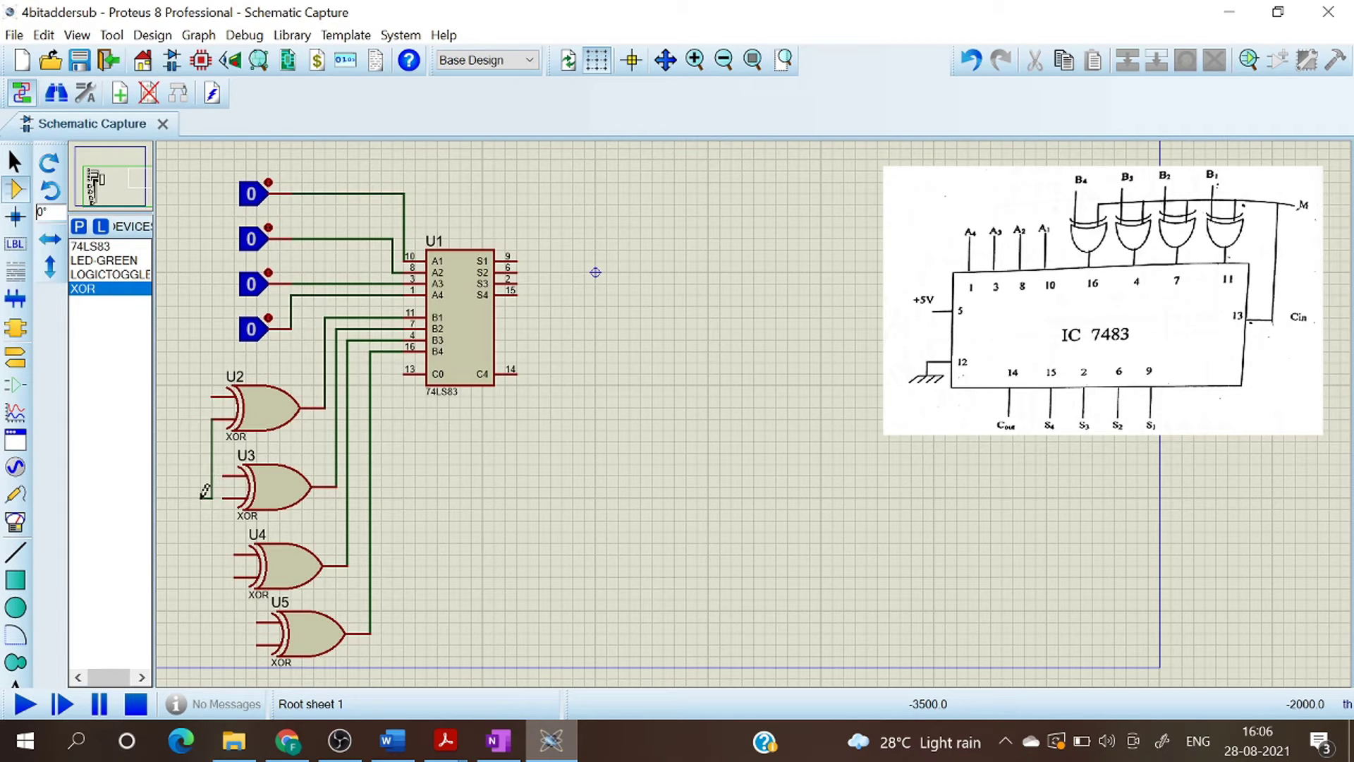
left_click(226, 496)
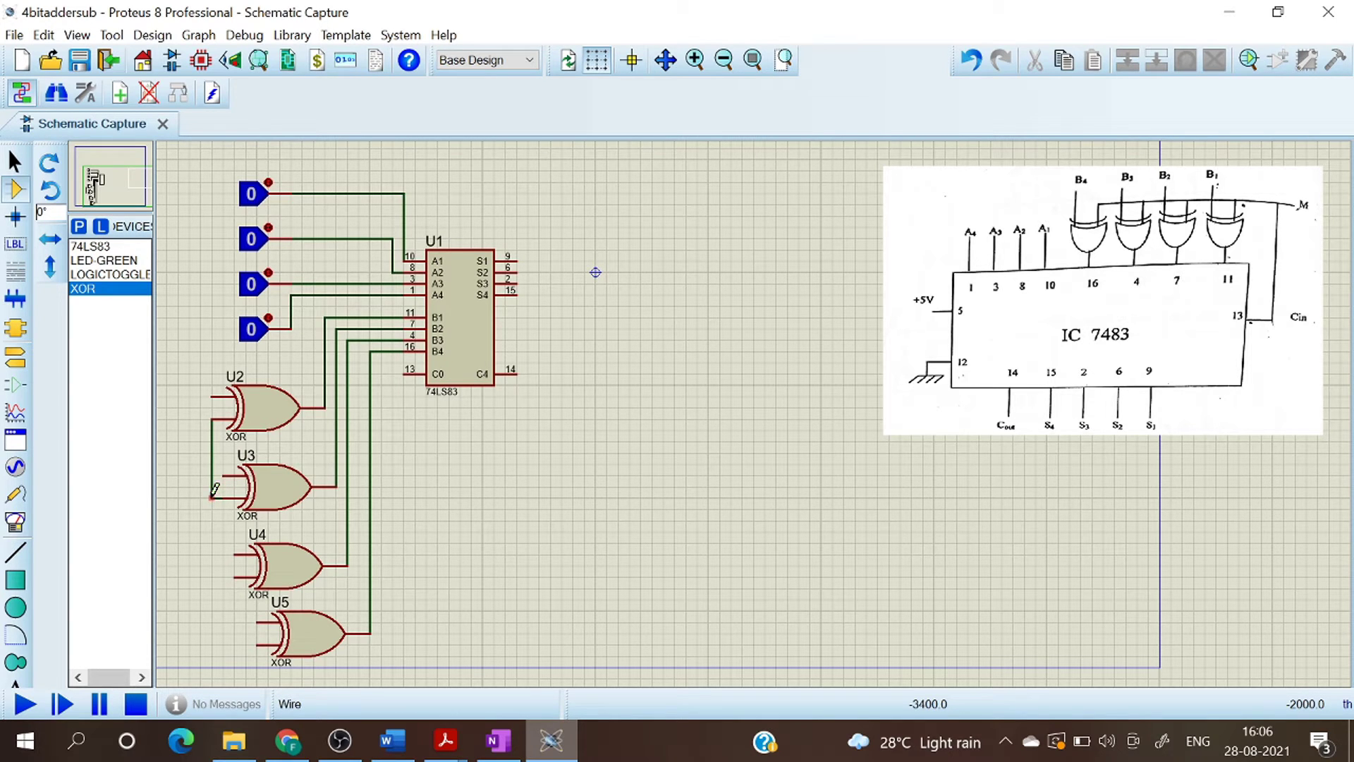
left_click(212, 496)
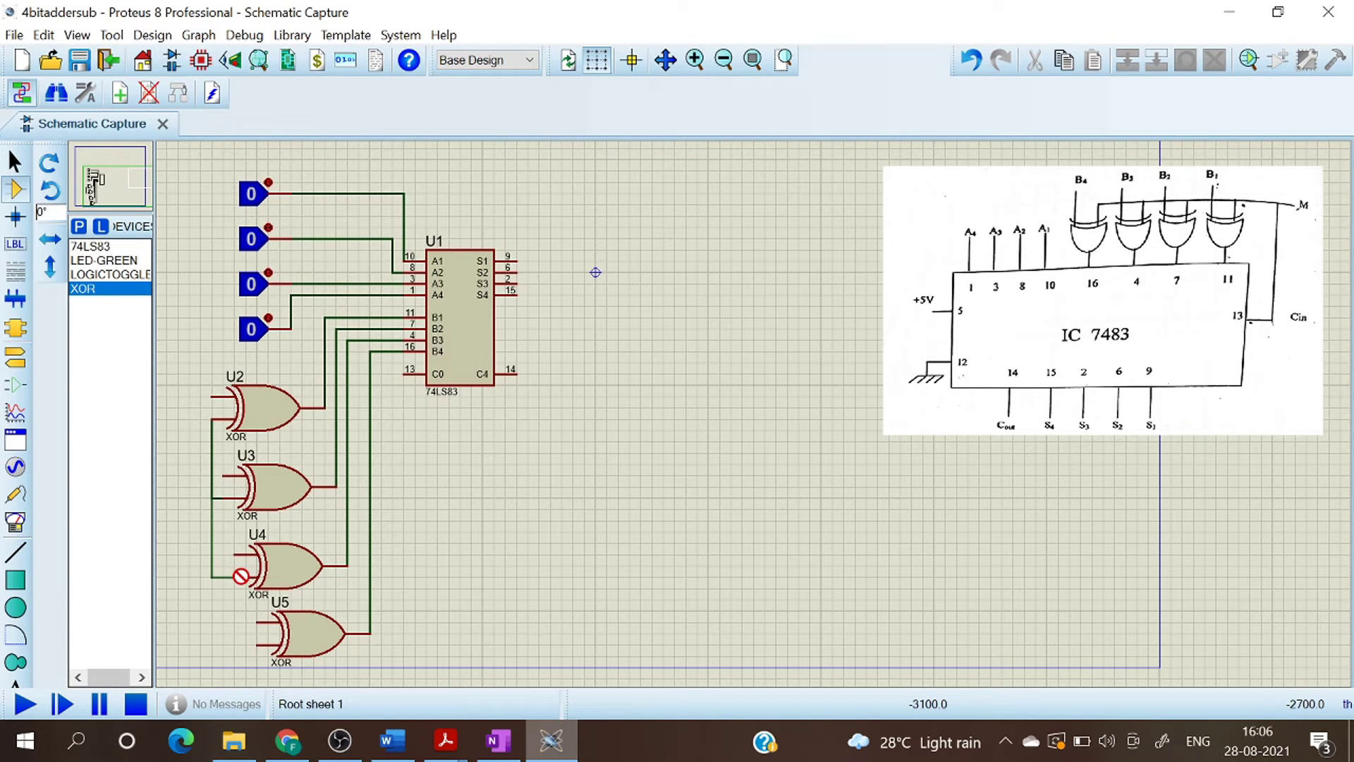
left_click(235, 575)
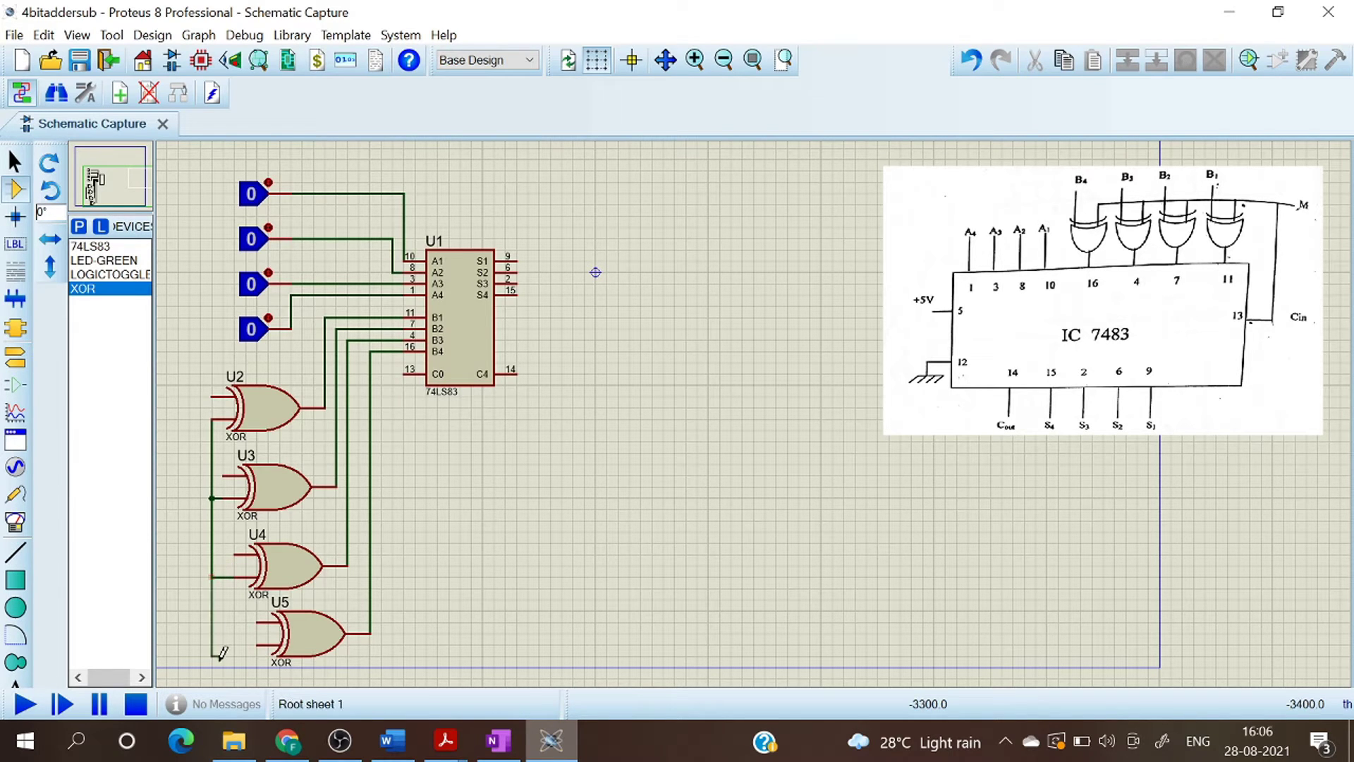
left_click(259, 643)
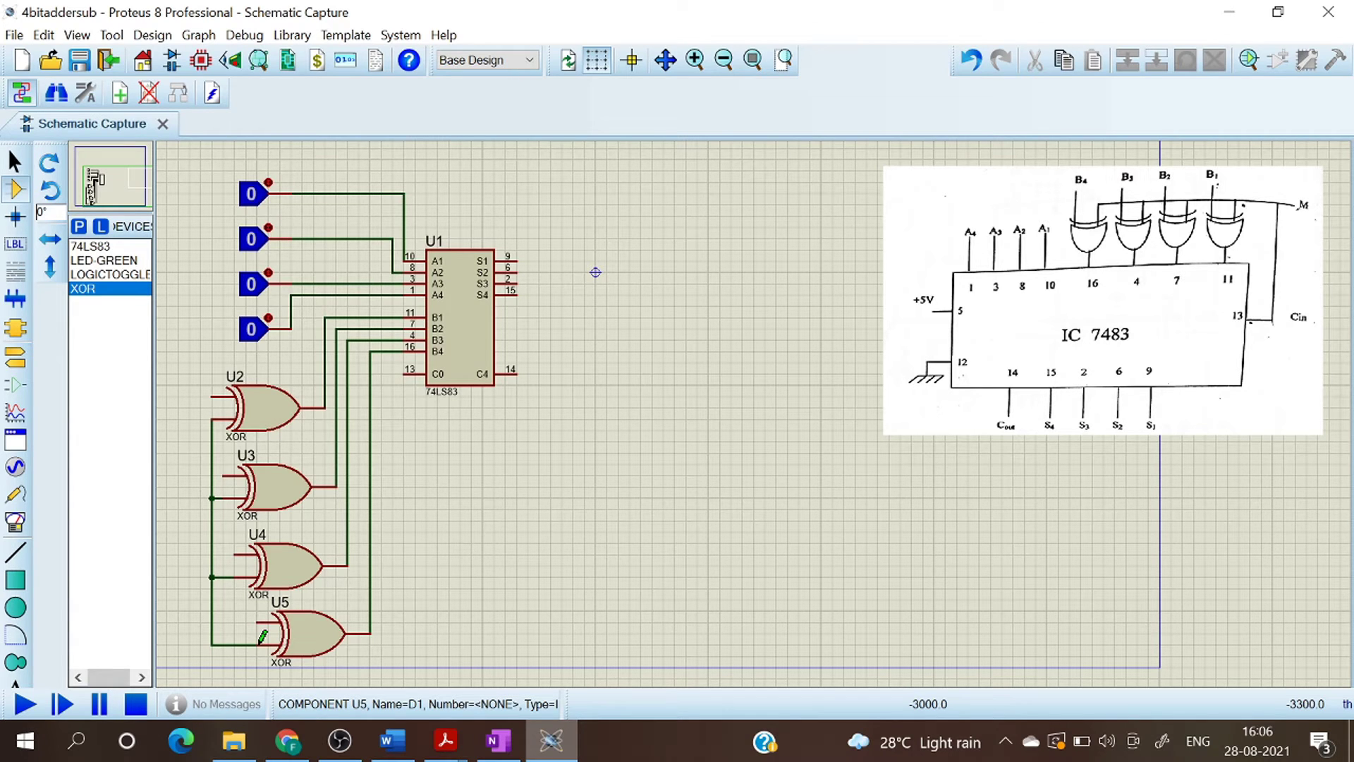
Step: Place a LOGICTOGGLE to the left of XOR gate U5 and wire it to the common XOR input line
left_click(111, 274)
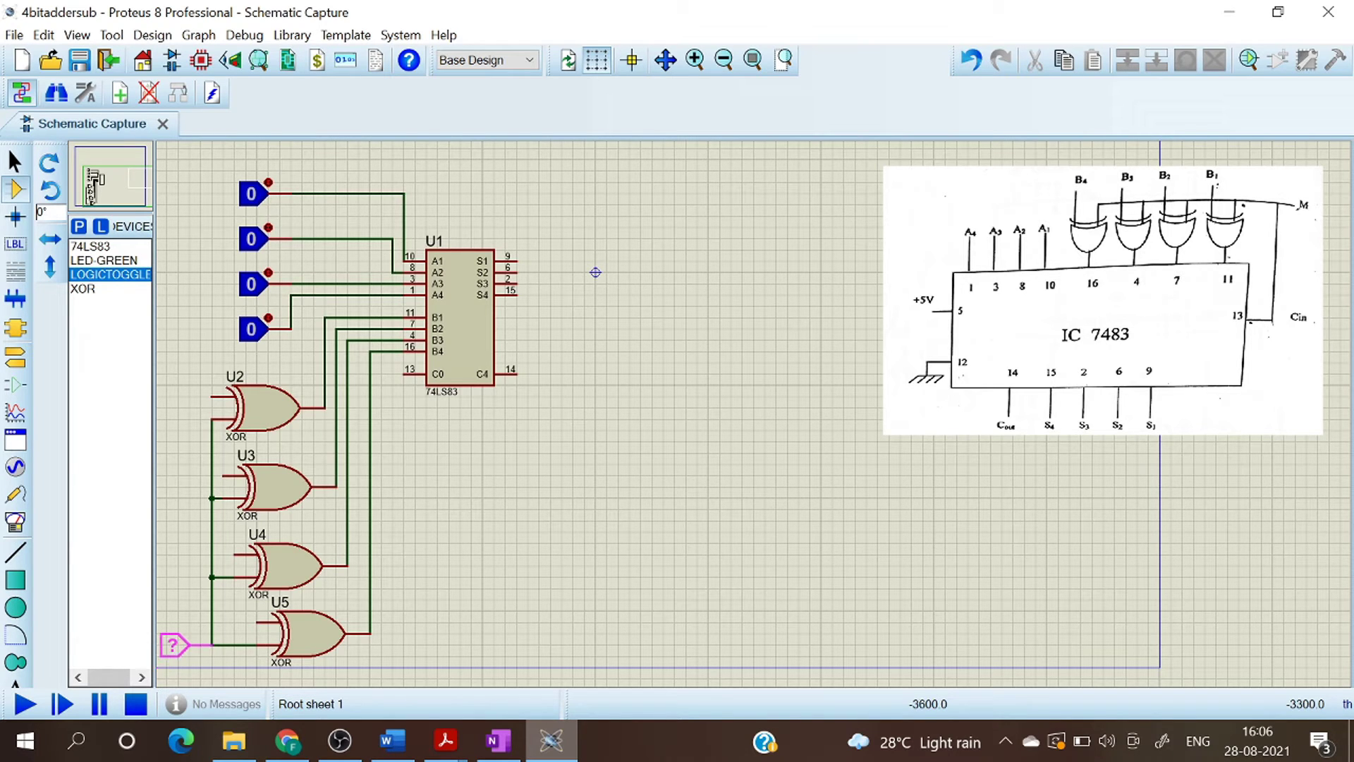
left_click(169, 643)
left_click(118, 185)
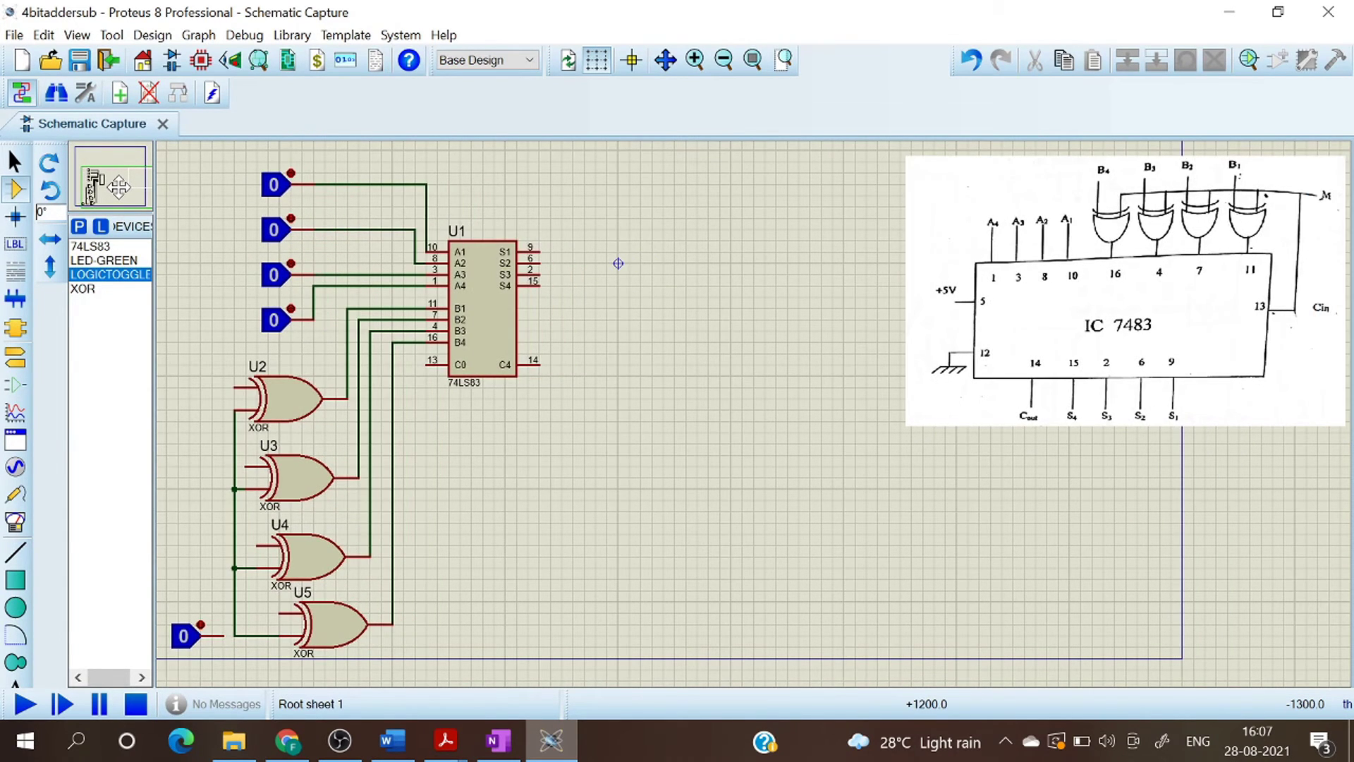
left_click(117, 187)
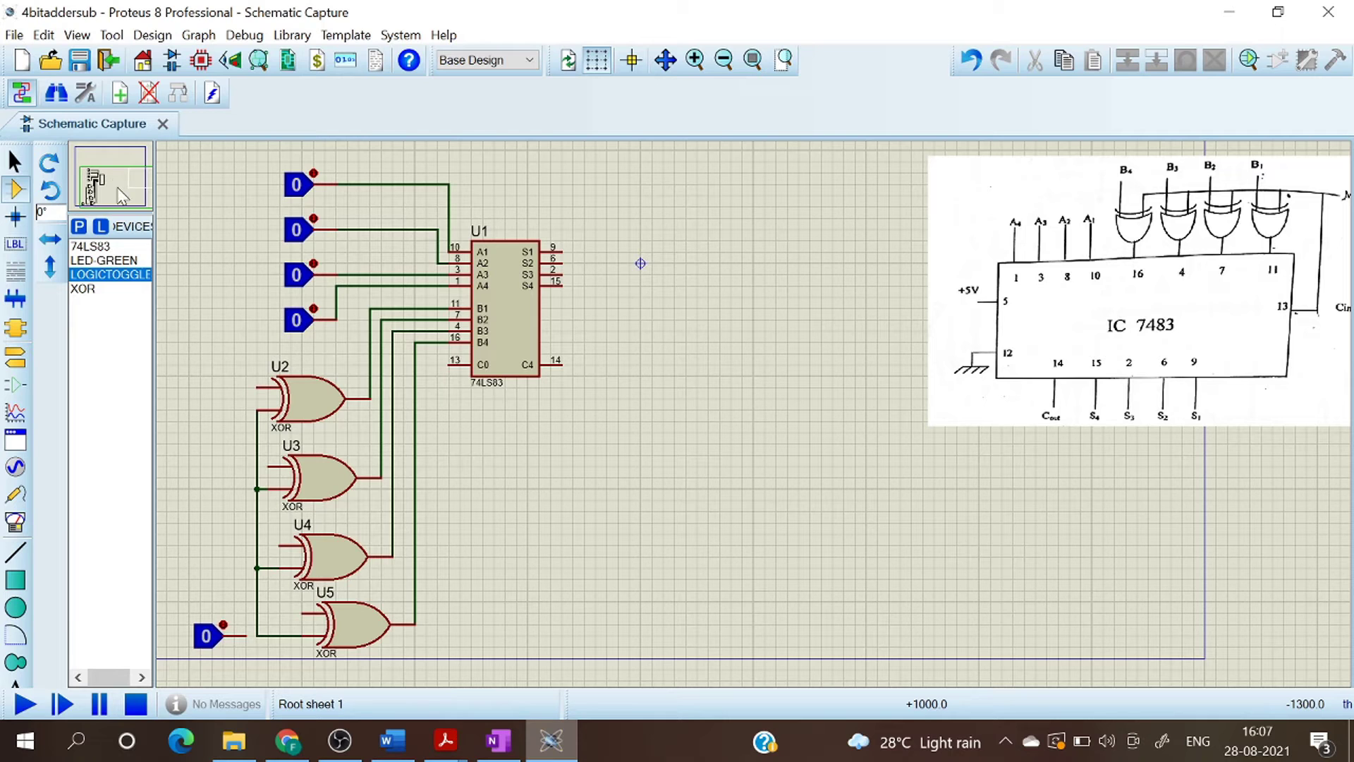
left_click(247, 632)
left_click(258, 634)
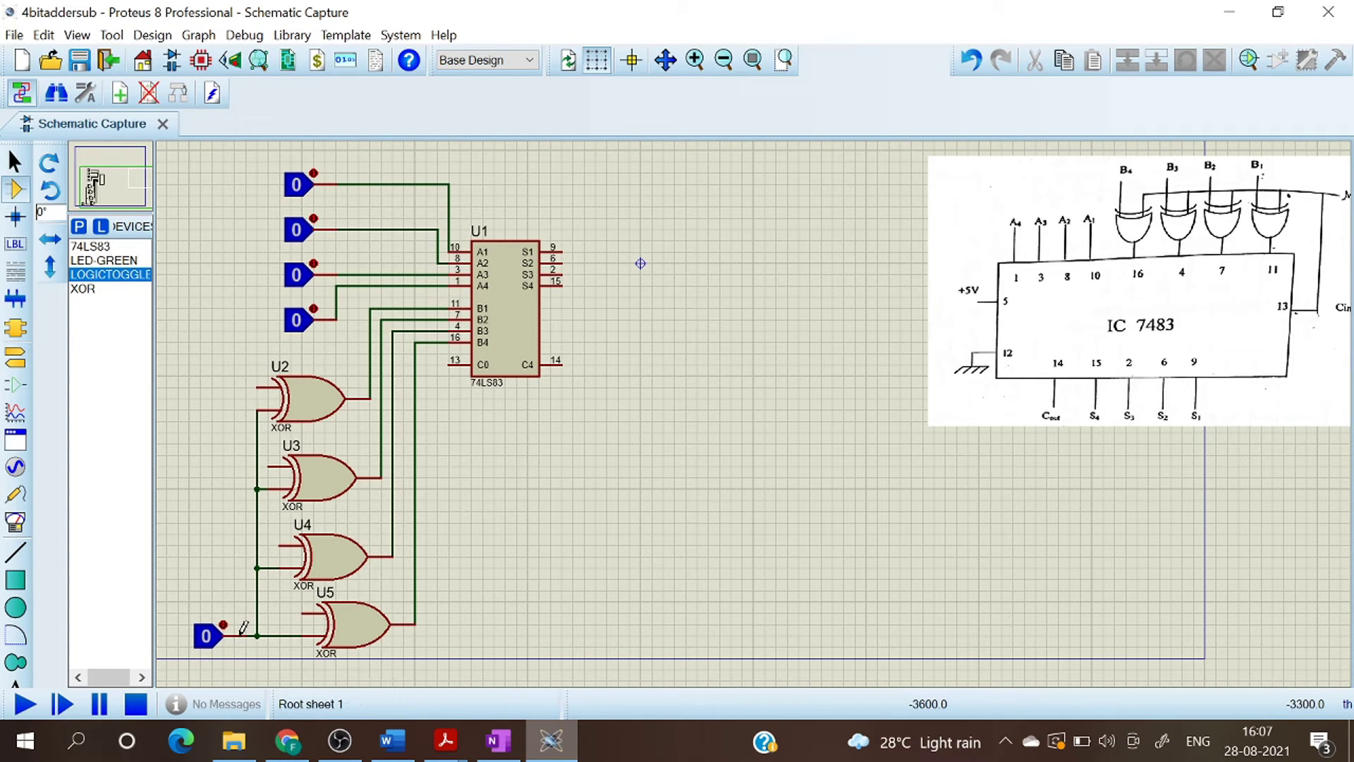
Step: Delete the wiring at the bottom junction that joins the logic toggle, the common line and U5's lower input
scroll(244, 626, "down", 1)
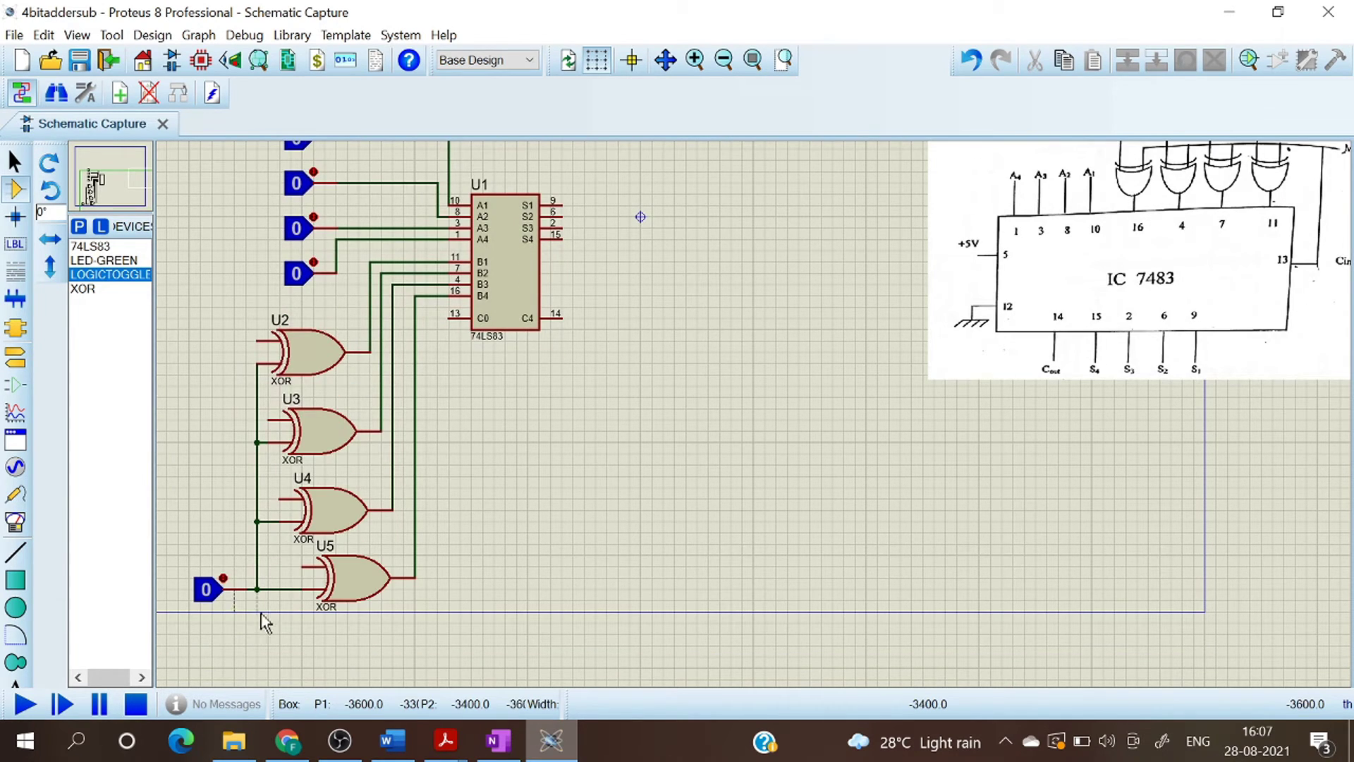
left_click(242, 593)
right_click(258, 592)
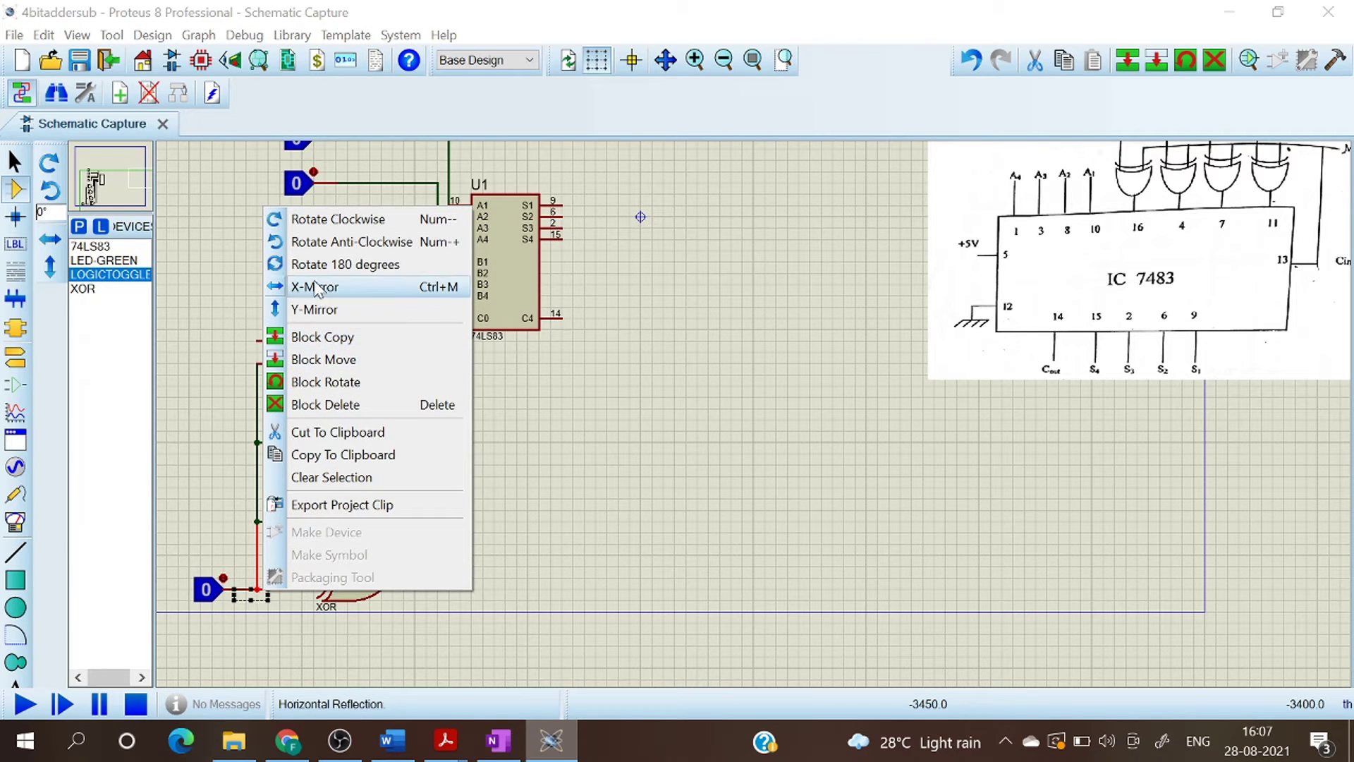
left_click(221, 489)
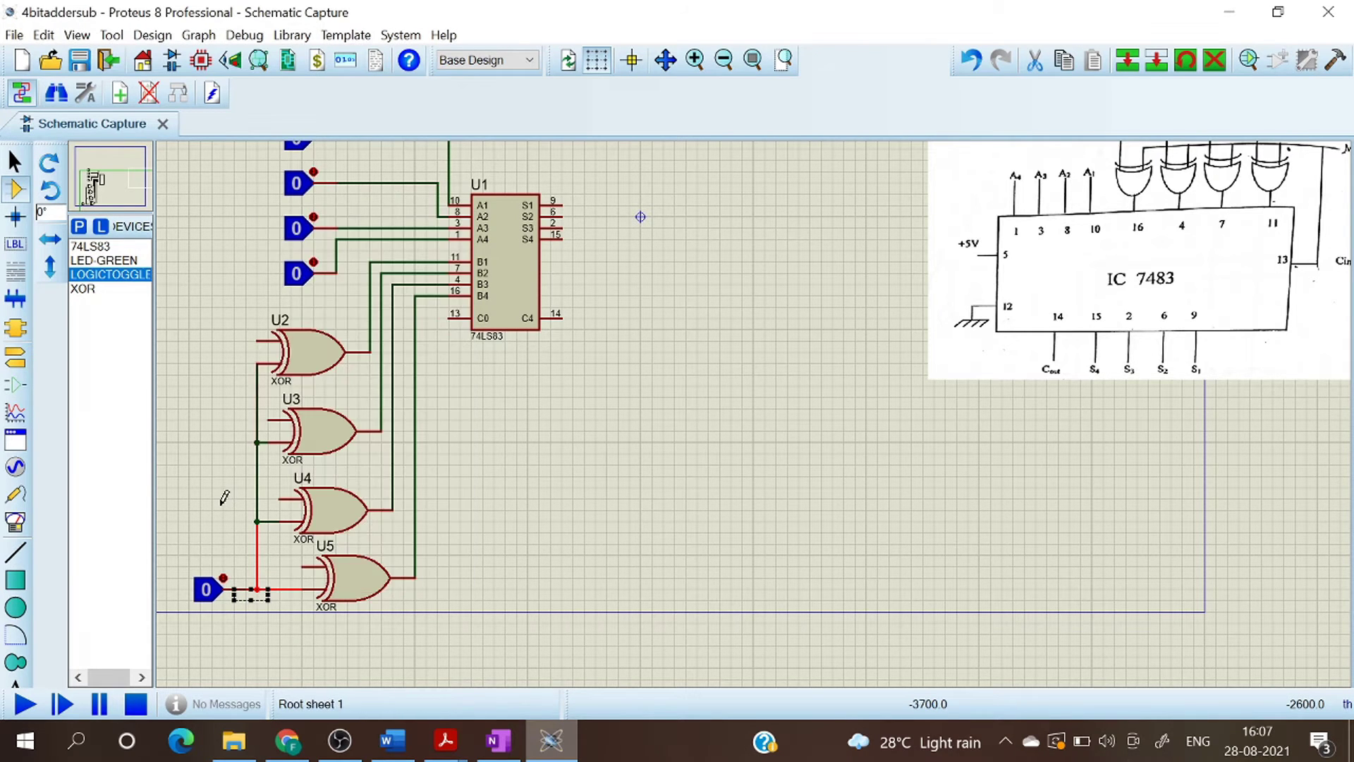
right_click(263, 595)
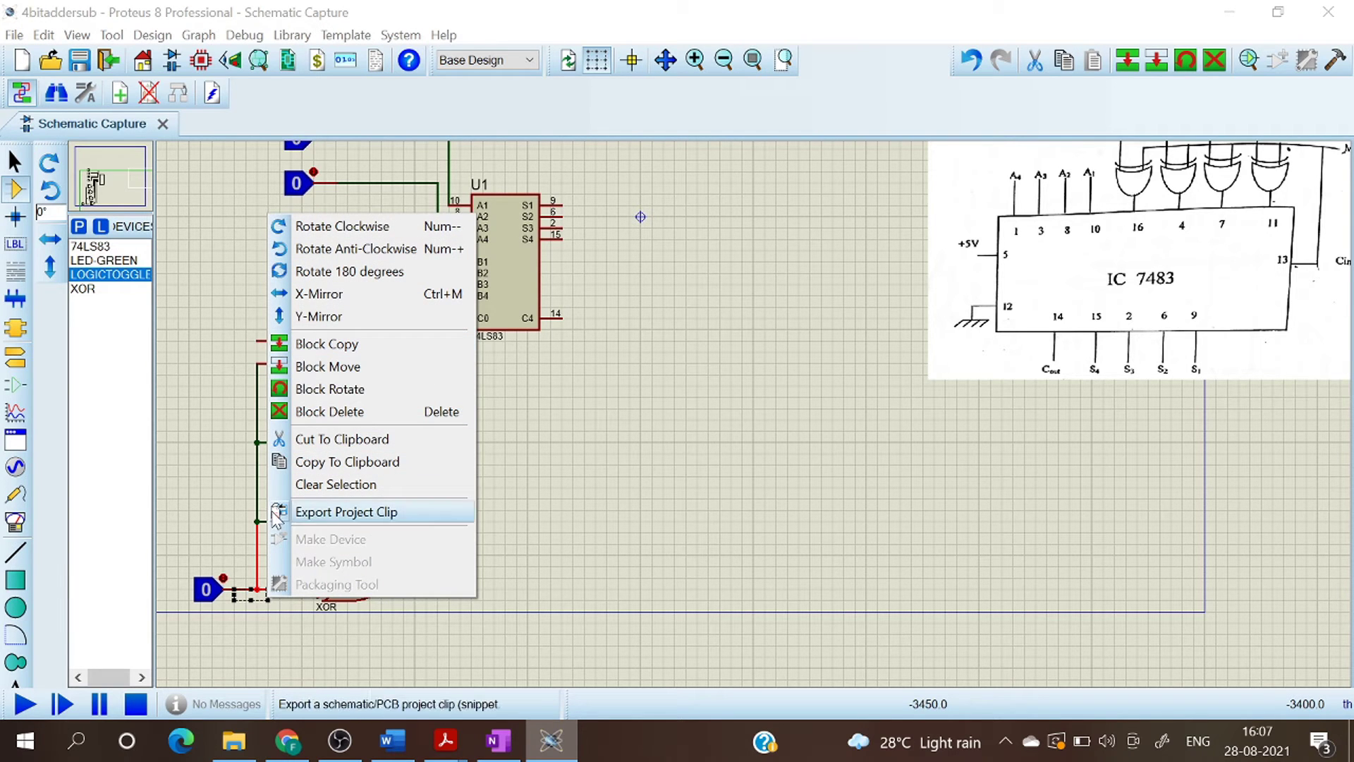
left_click(240, 592)
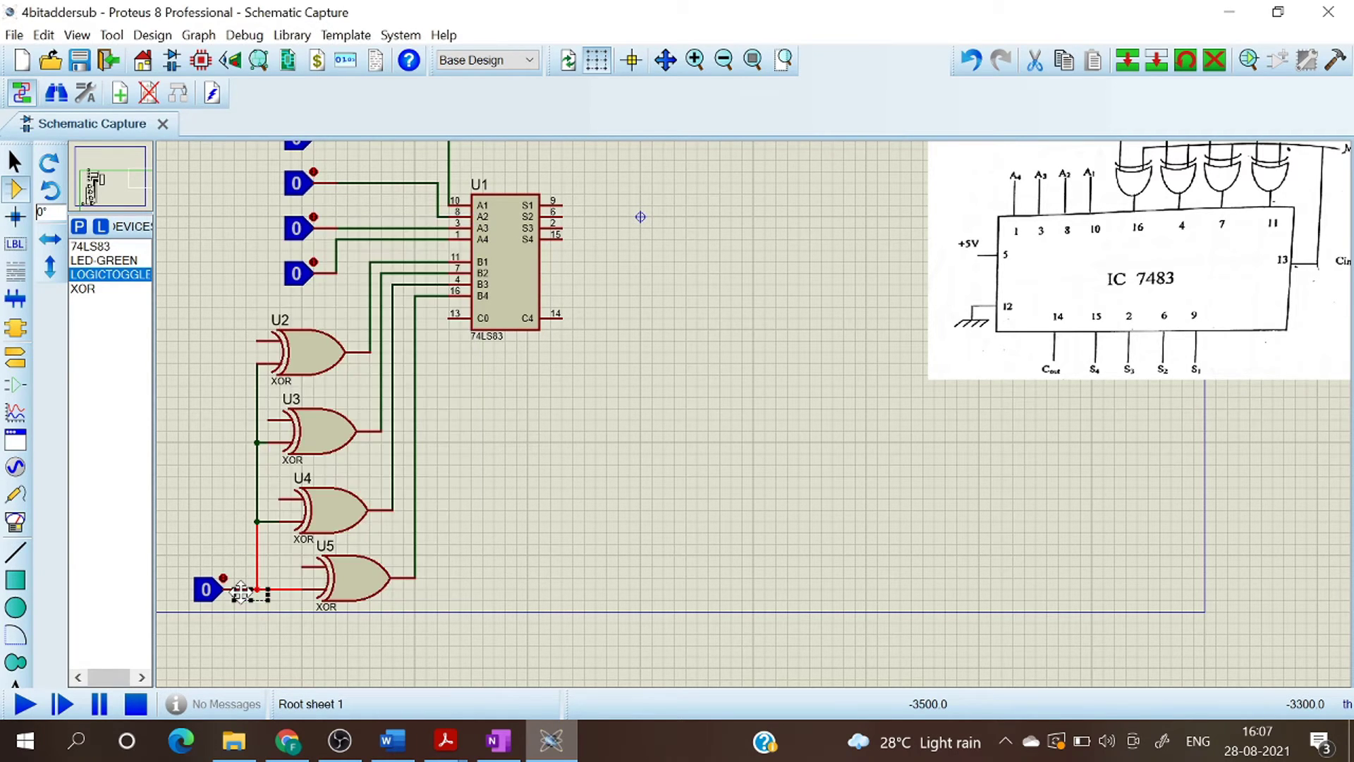
key("Delete")
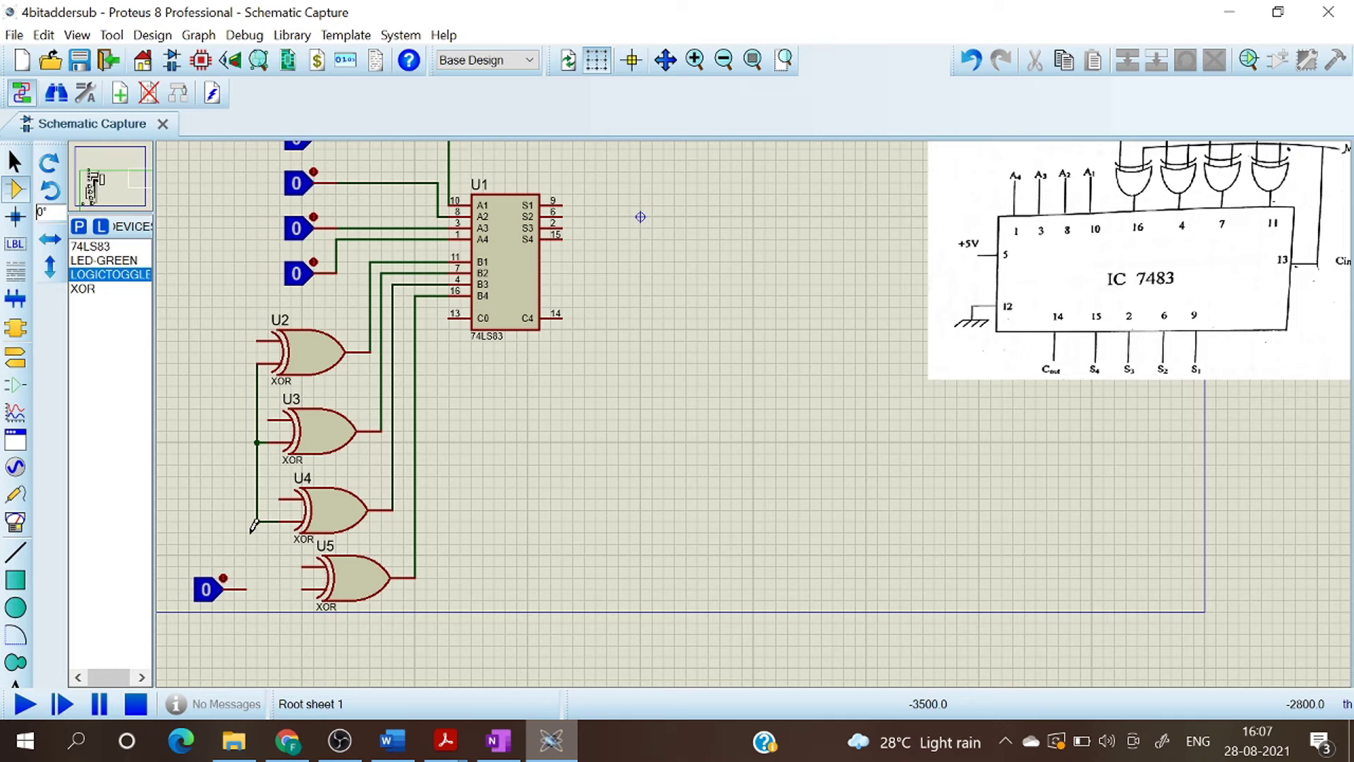
Step: Move the unconnected logic toggle down below the level of XOR gate U5 and slightly left
right_click(210, 592)
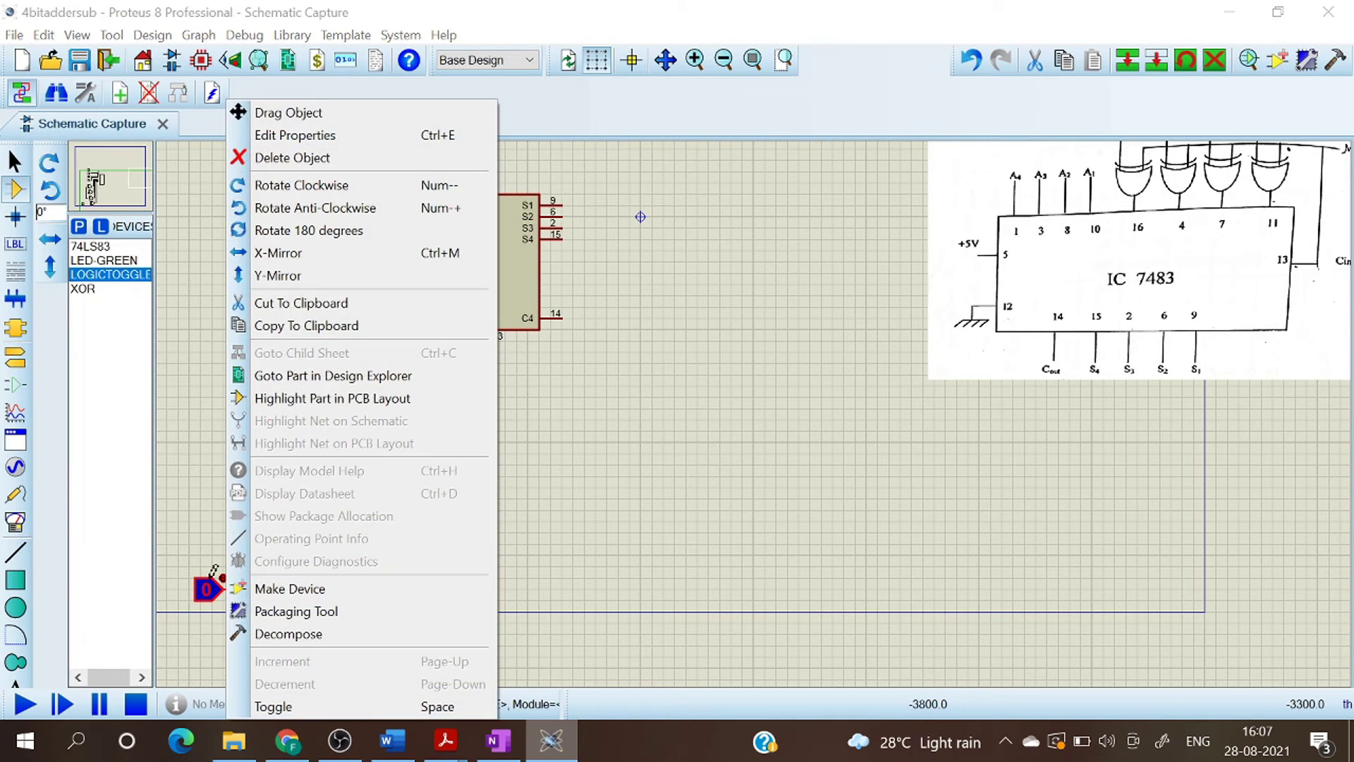
left_click(289, 113)
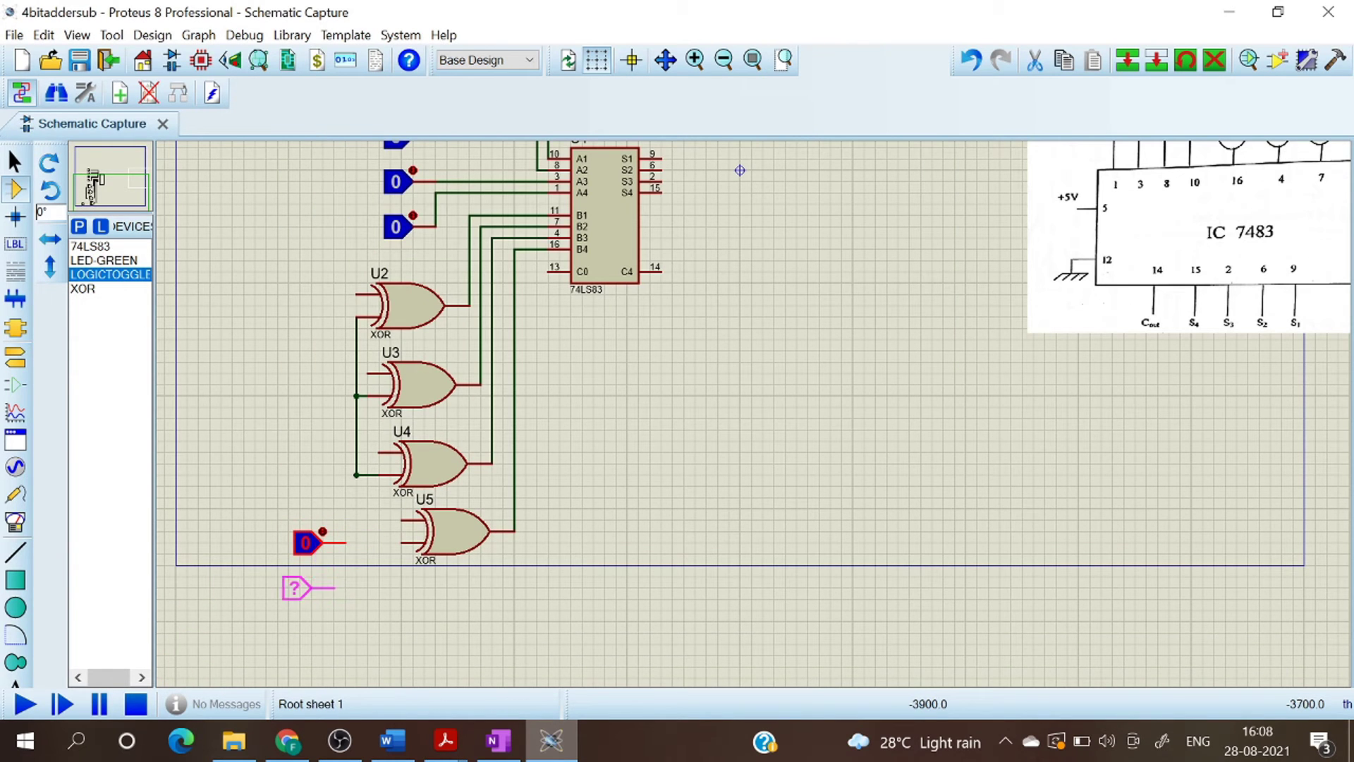
left_click(303, 597)
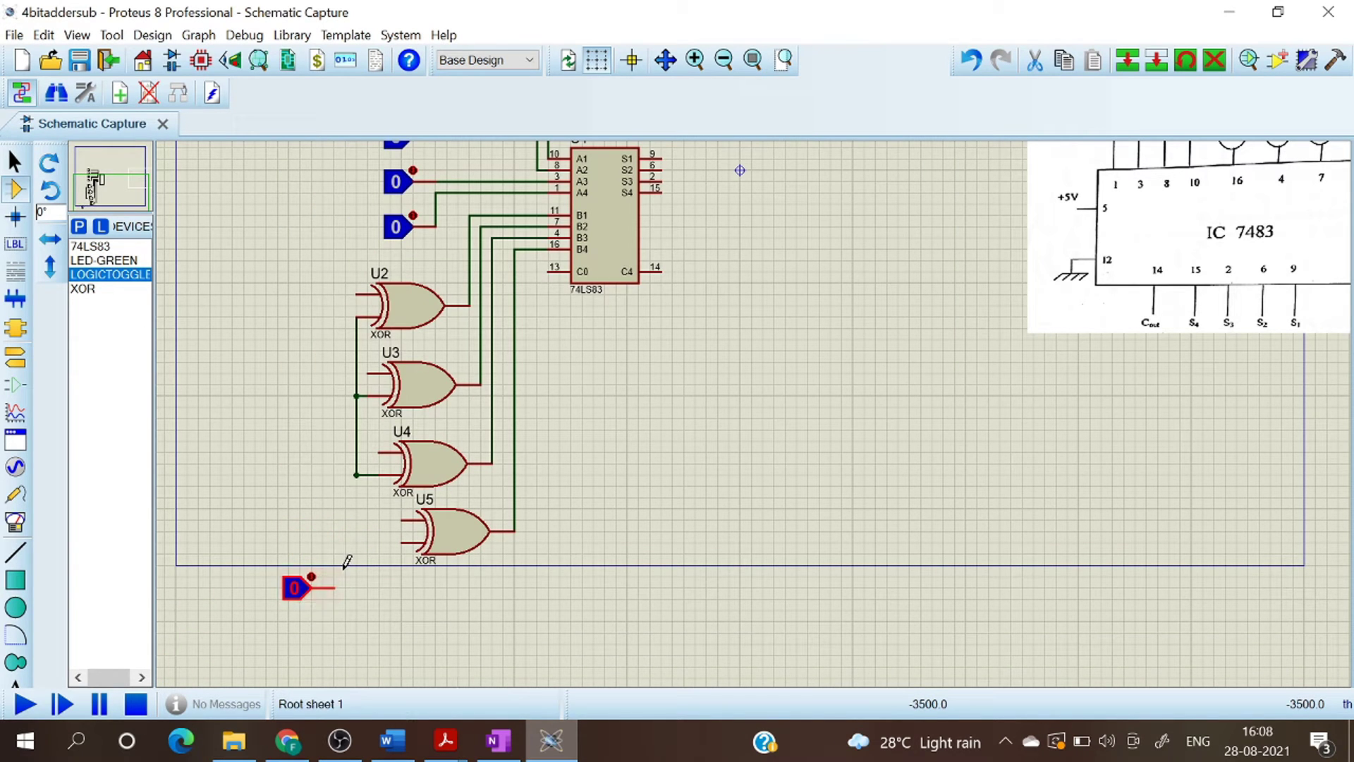
Step: Extend the common XOR line down to U5's lower input and wire the bottom logic toggle to that line
left_click(357, 473)
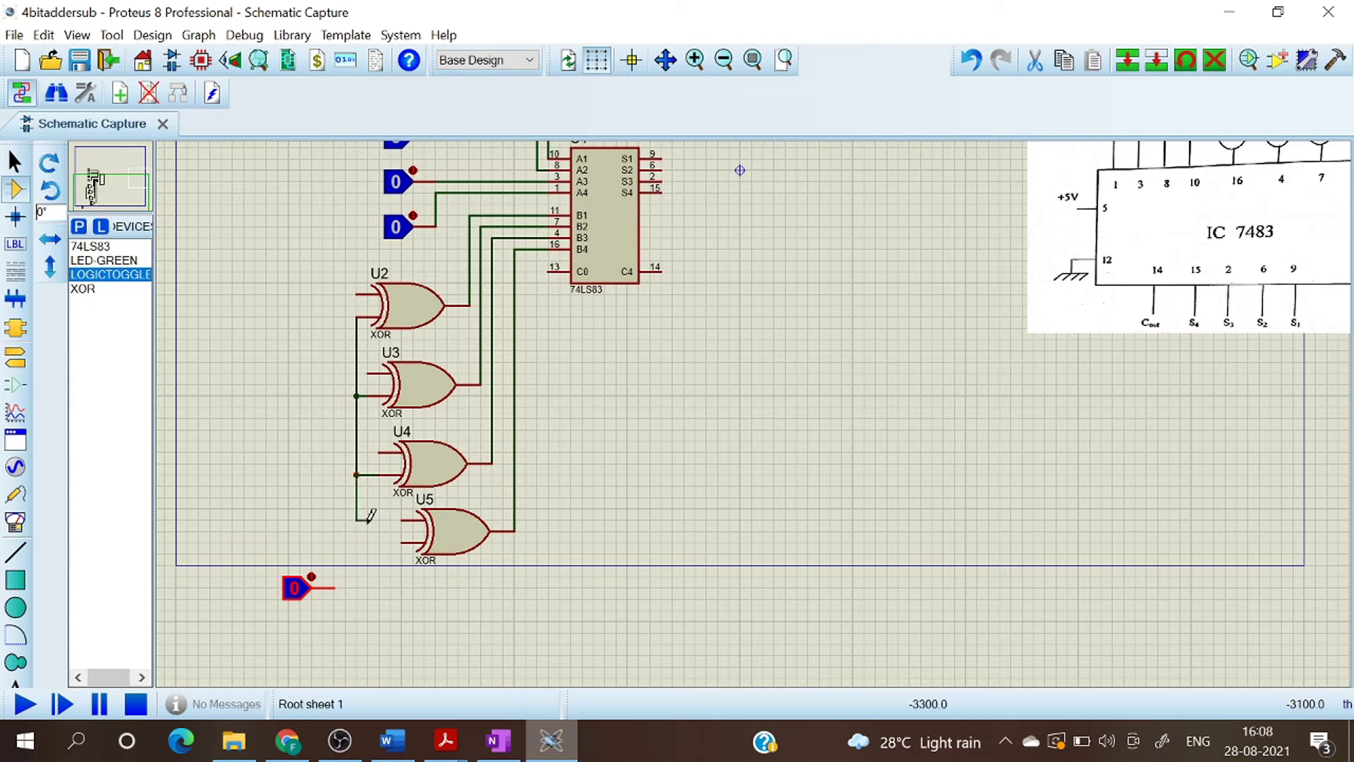
left_click(406, 538)
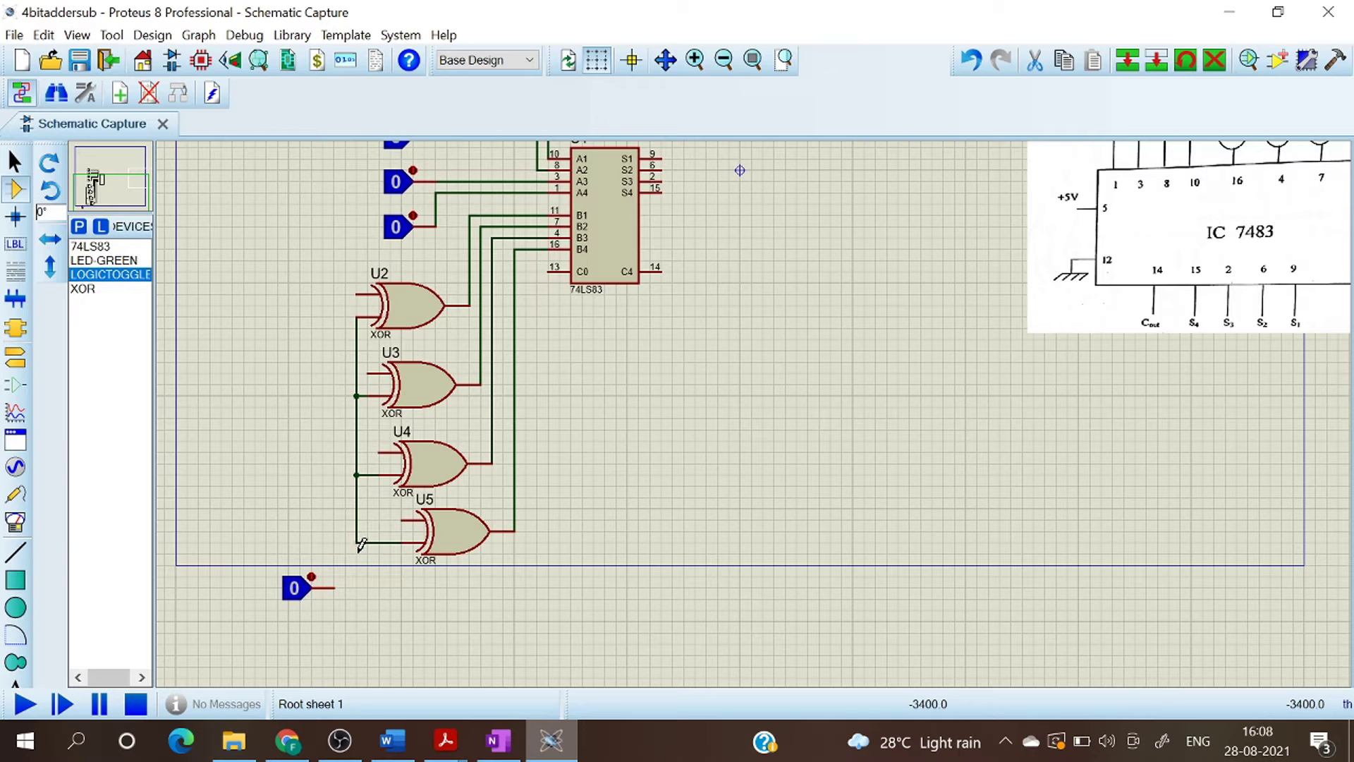
left_click(336, 583)
left_click(356, 542)
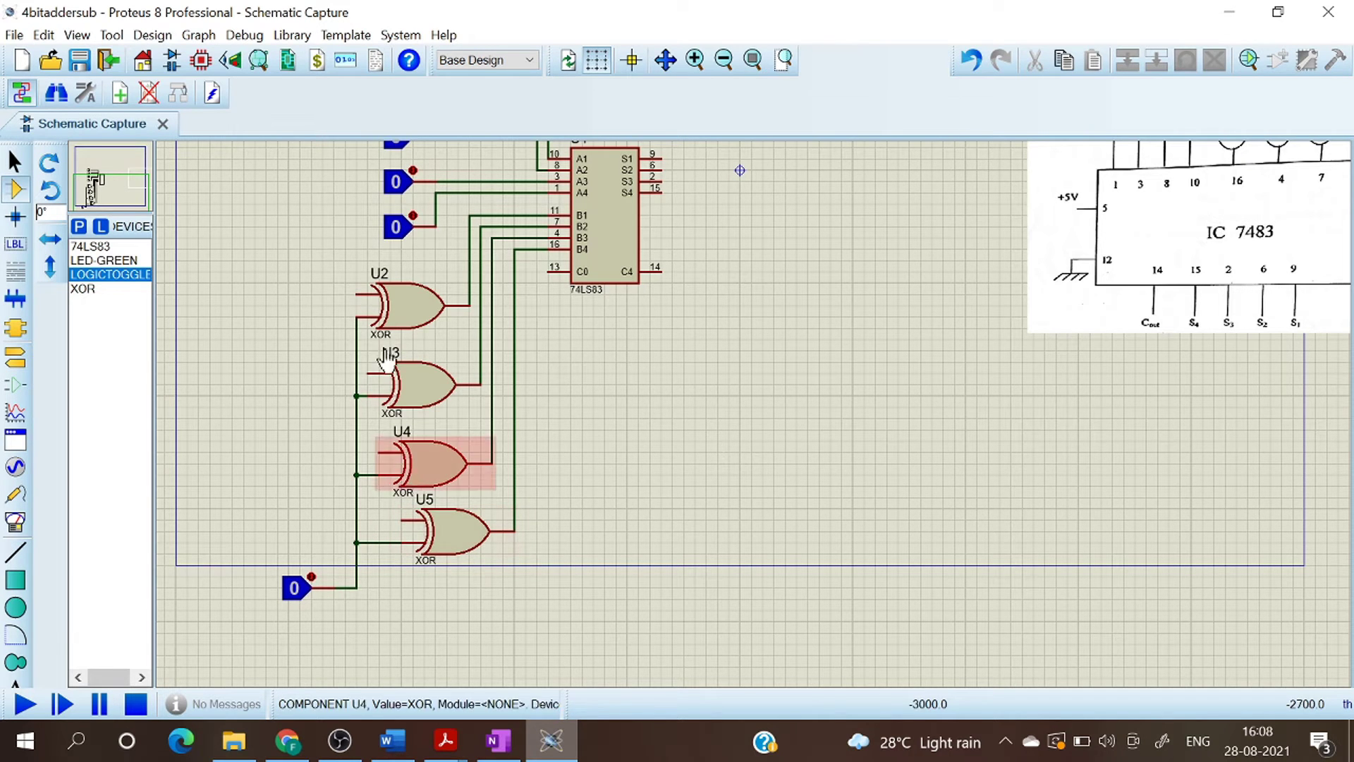
Step: Delete the redundant wire loop below U5's lower input and wire the bottom toggle's line to the adder's C0 pin
left_click(117, 200)
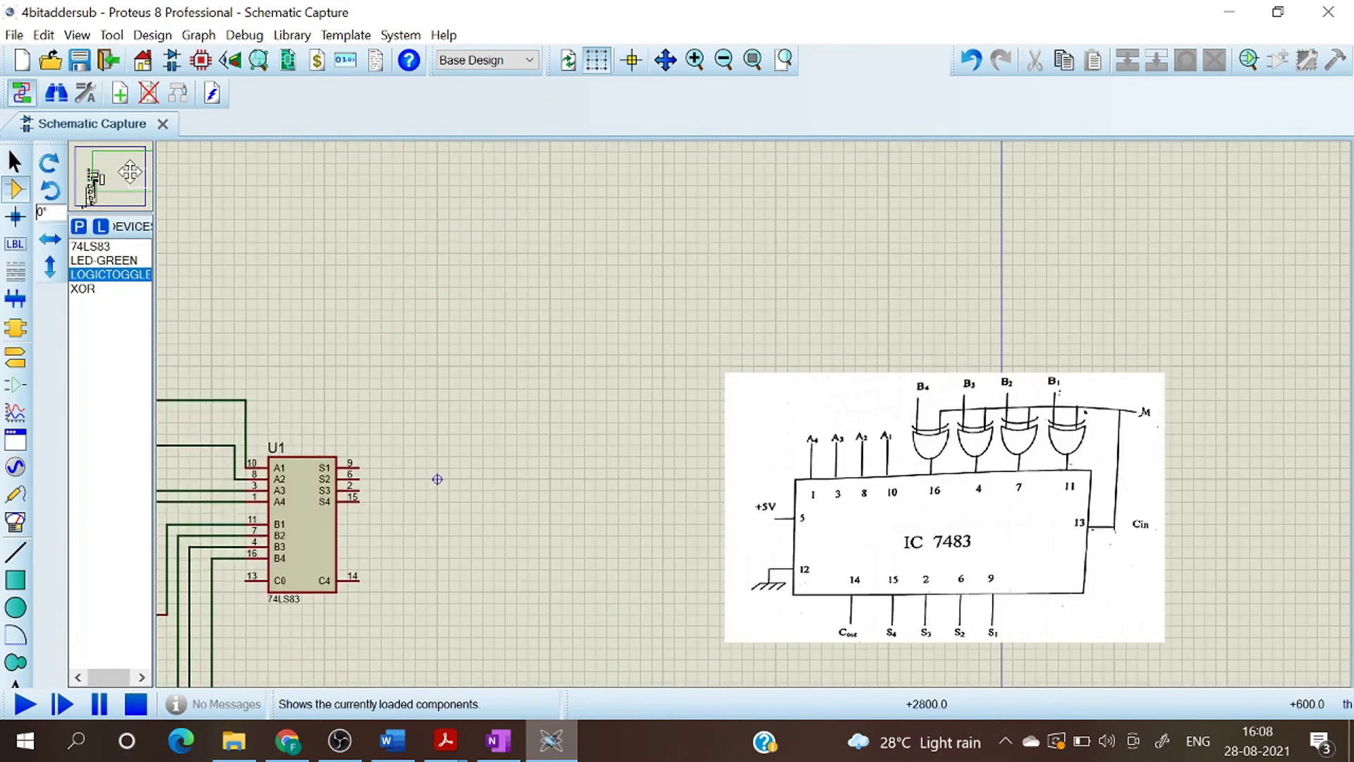
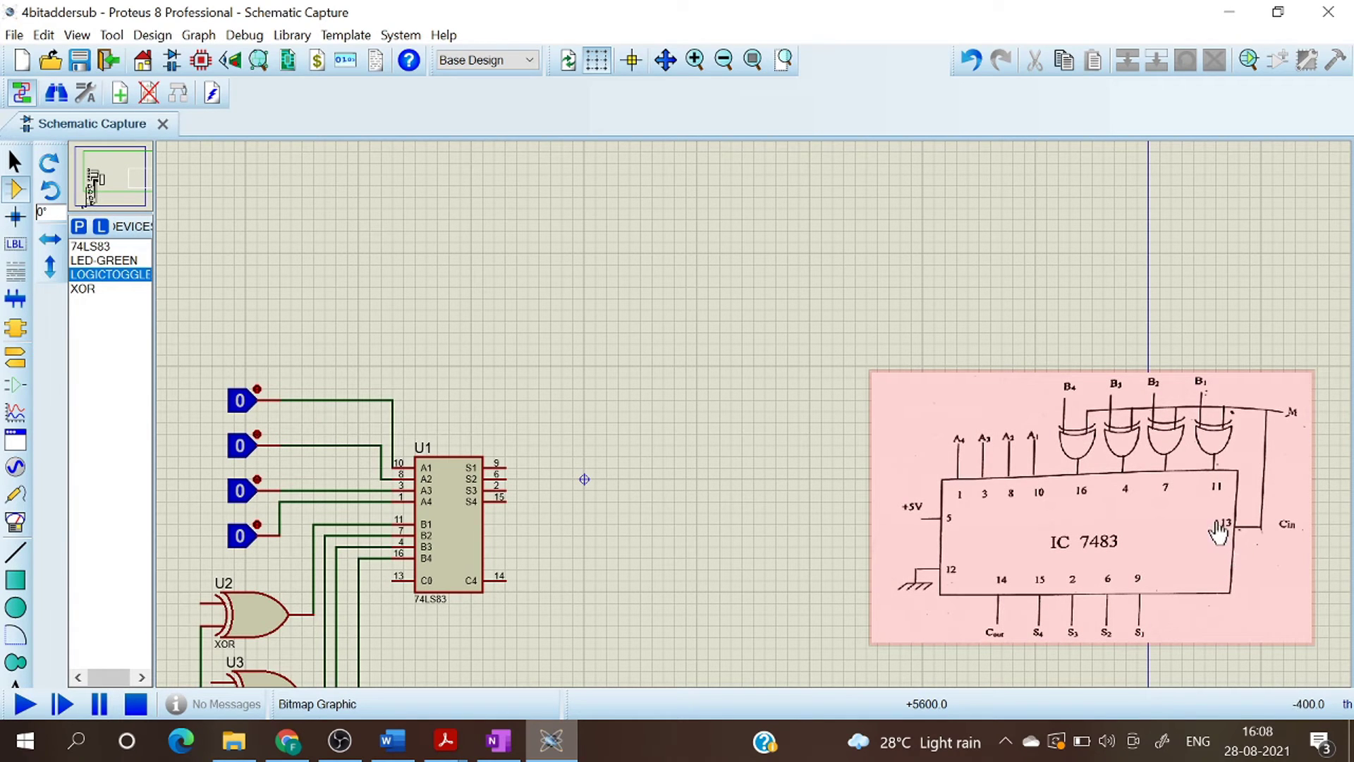
left_click_drag(99, 176, 117, 188)
left_click(117, 188)
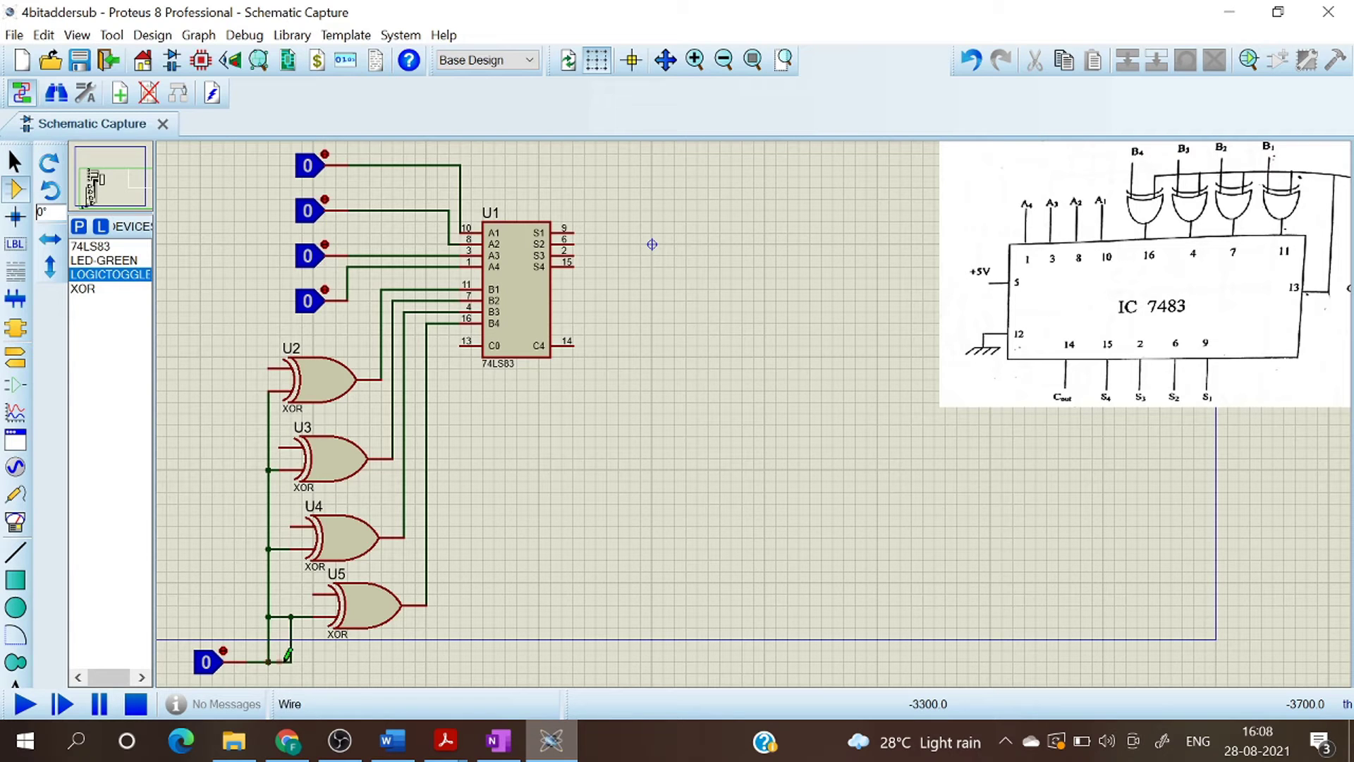
right_click(295, 637)
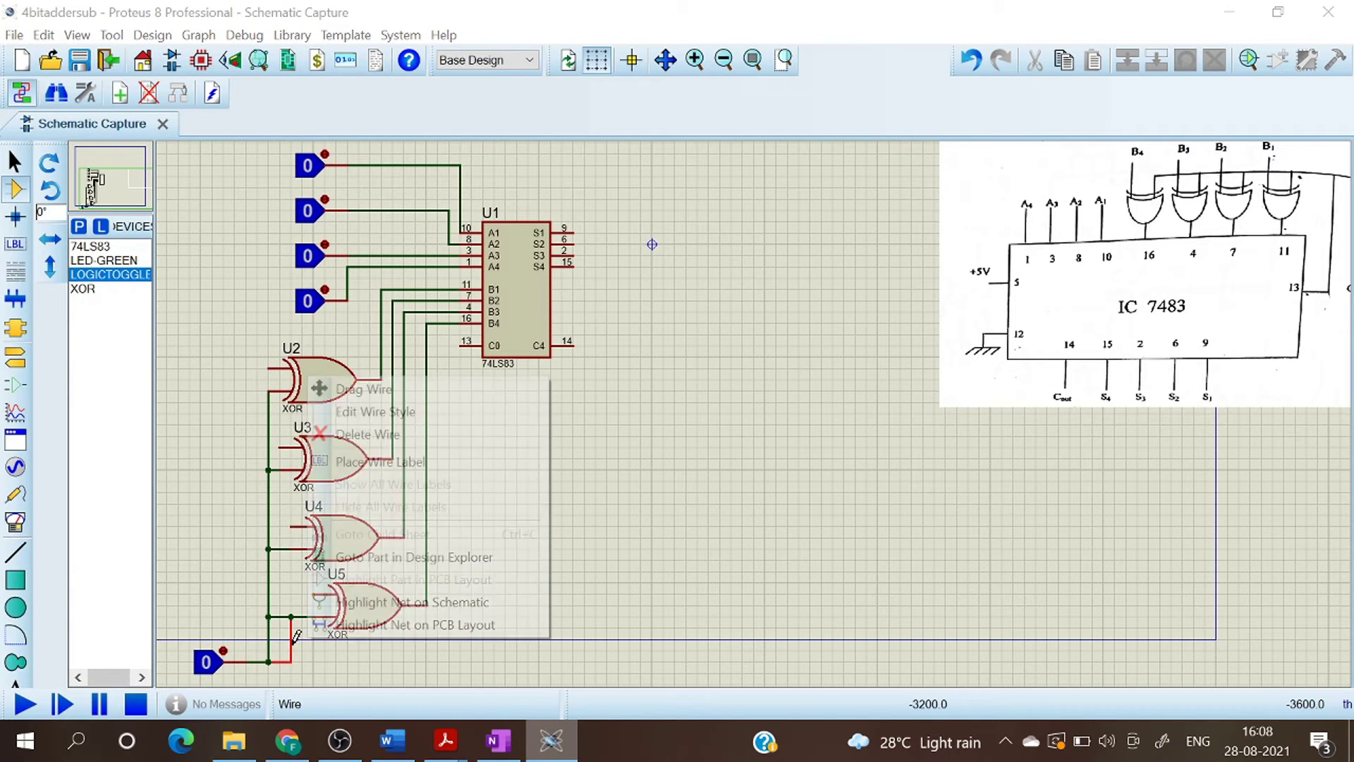
left_click(366, 433)
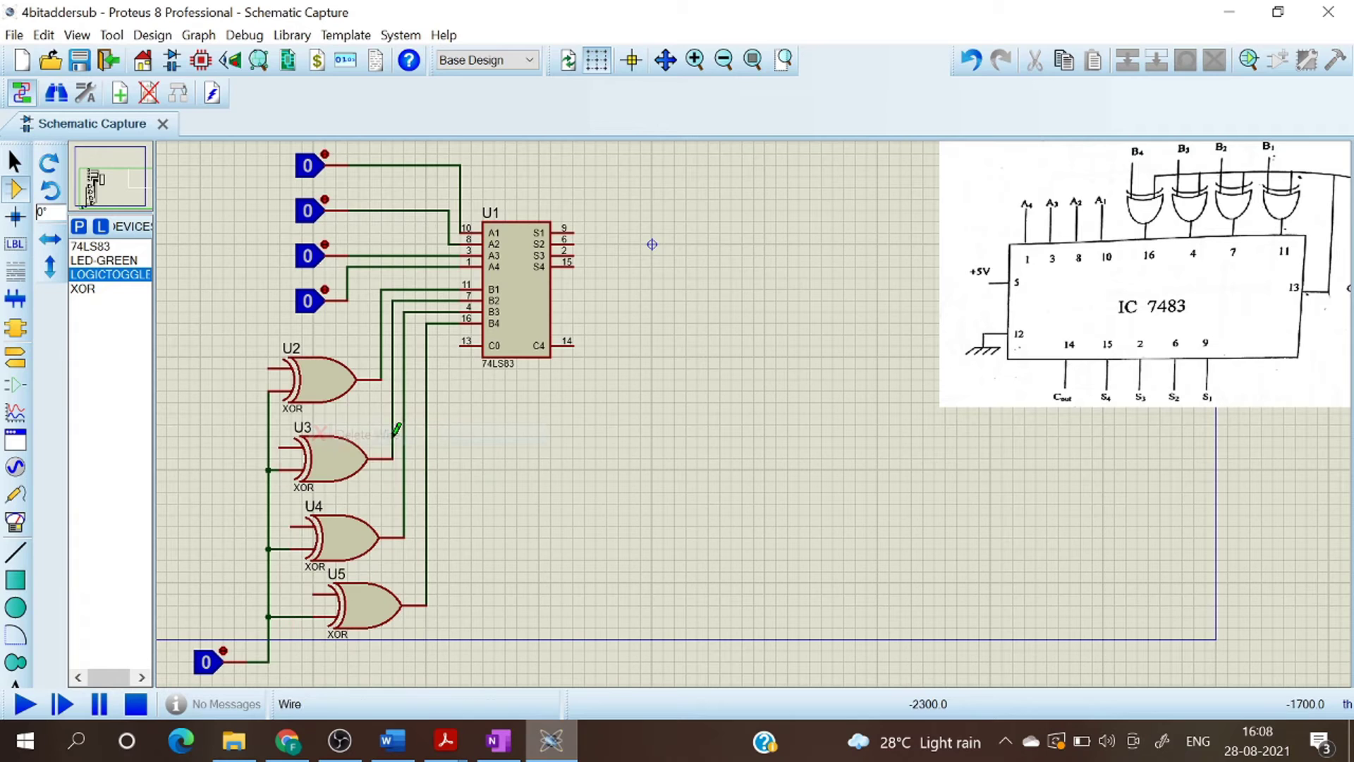
left_click(269, 660)
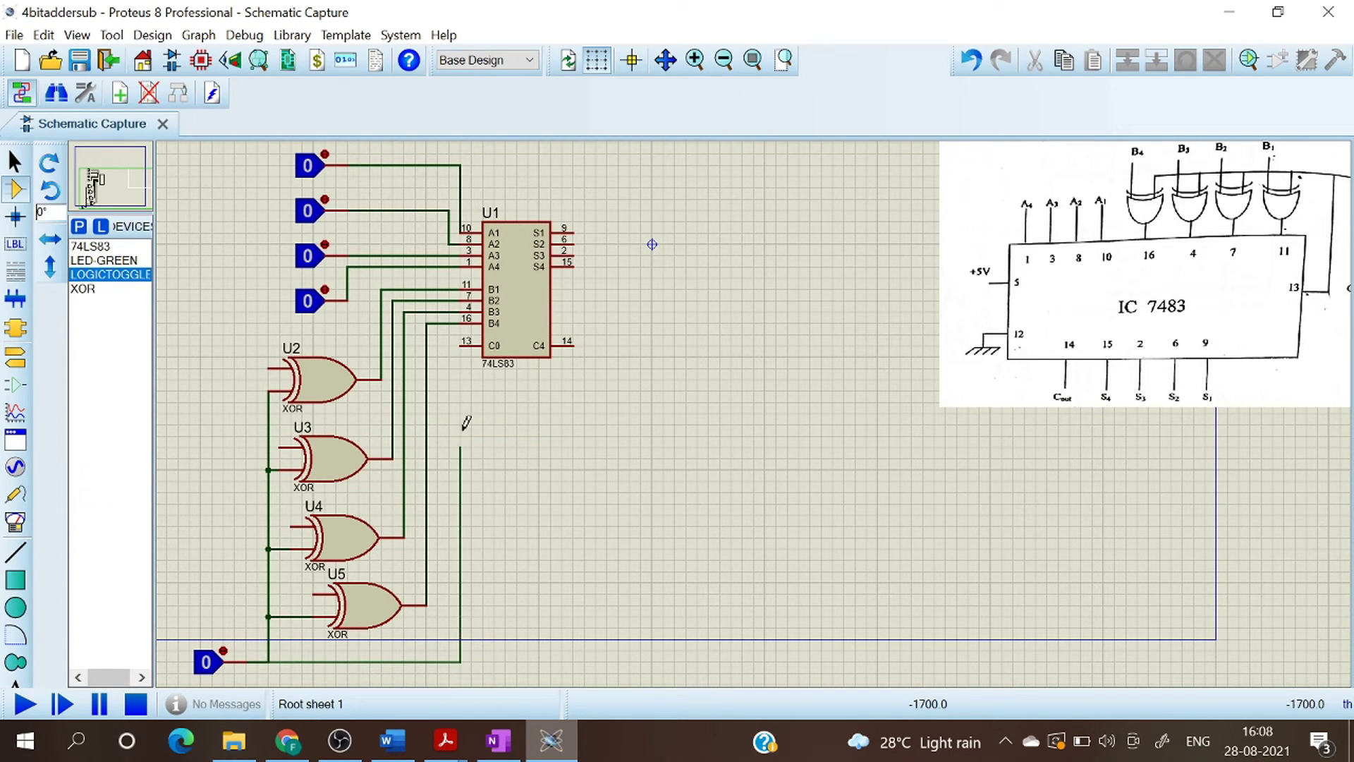
left_click(462, 344)
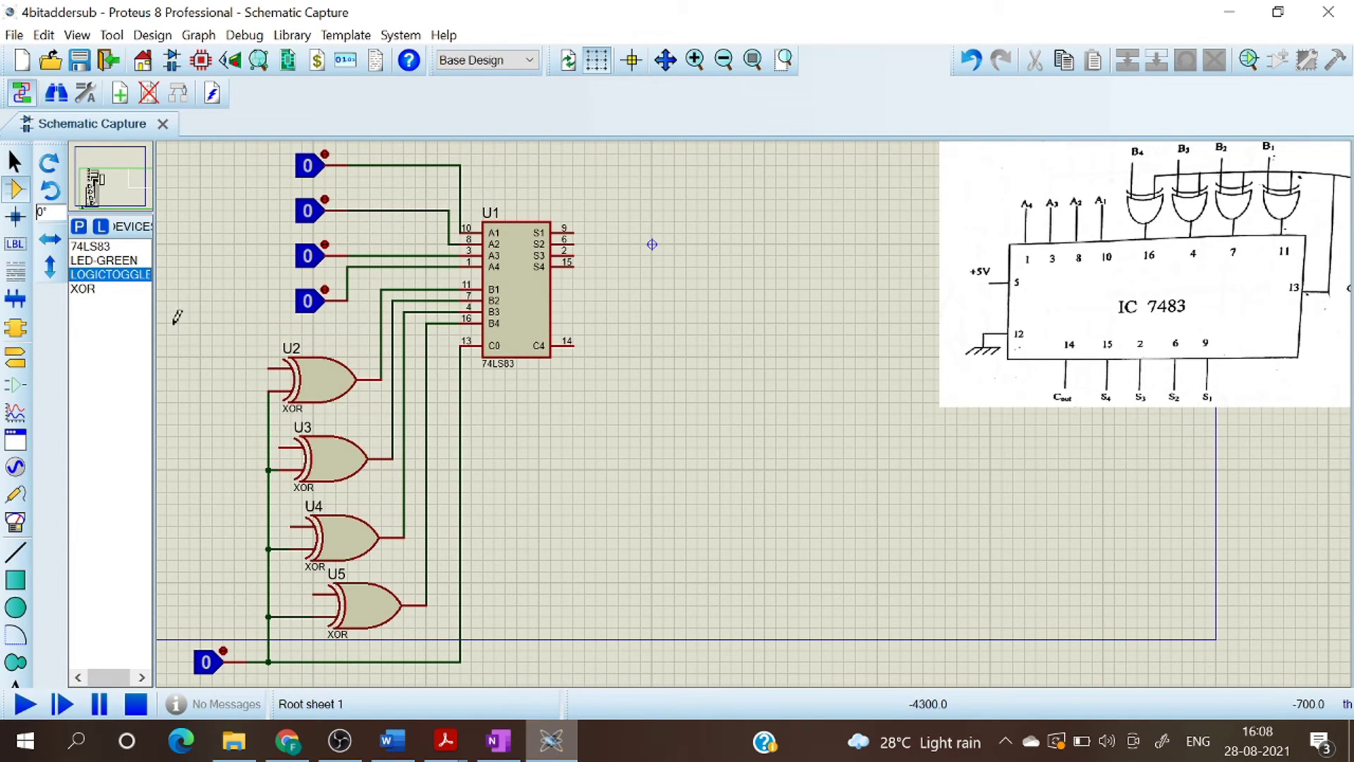
Step: Place a LOGICTOGGLE on the upper input of each XOR gate U2, U3, U4 and U5
left_click(201, 363)
left_click(229, 368)
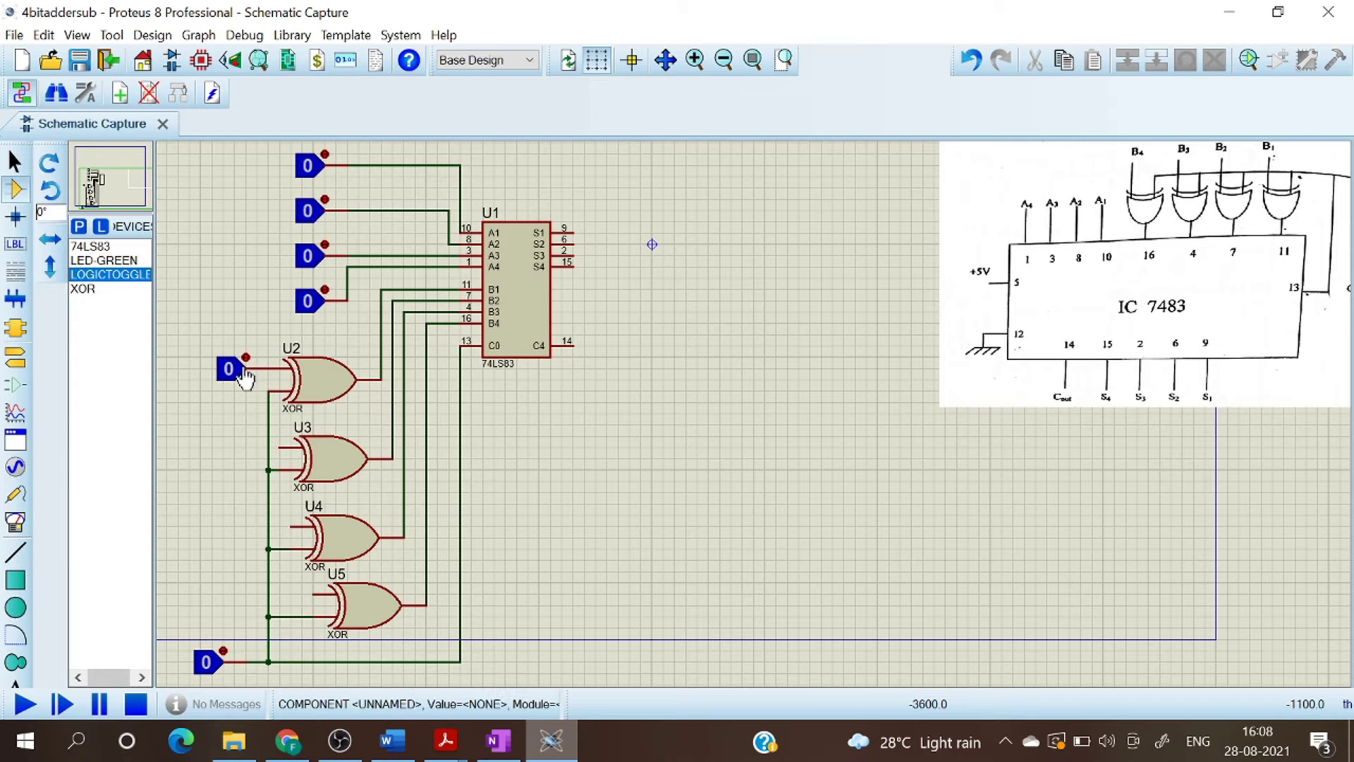
left_click(233, 444)
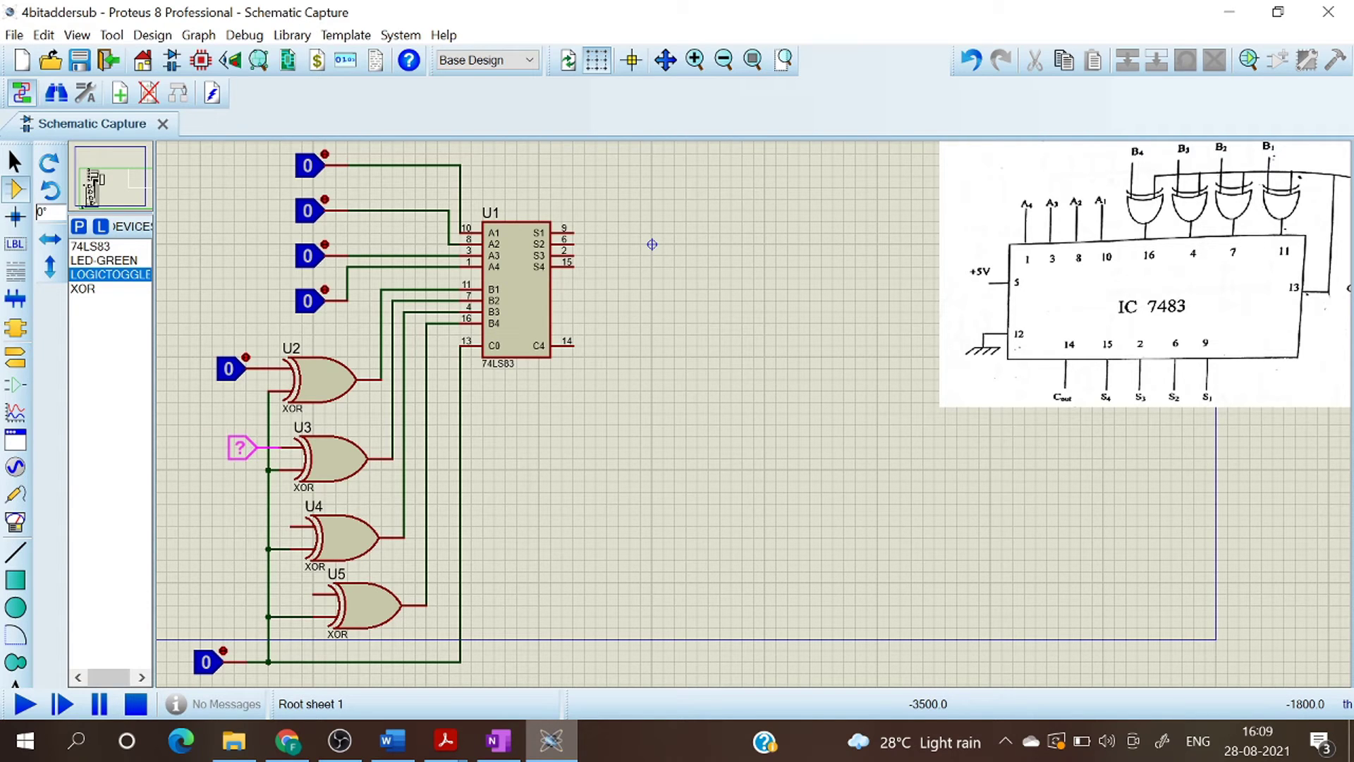
left_click(261, 444)
left_click(269, 526)
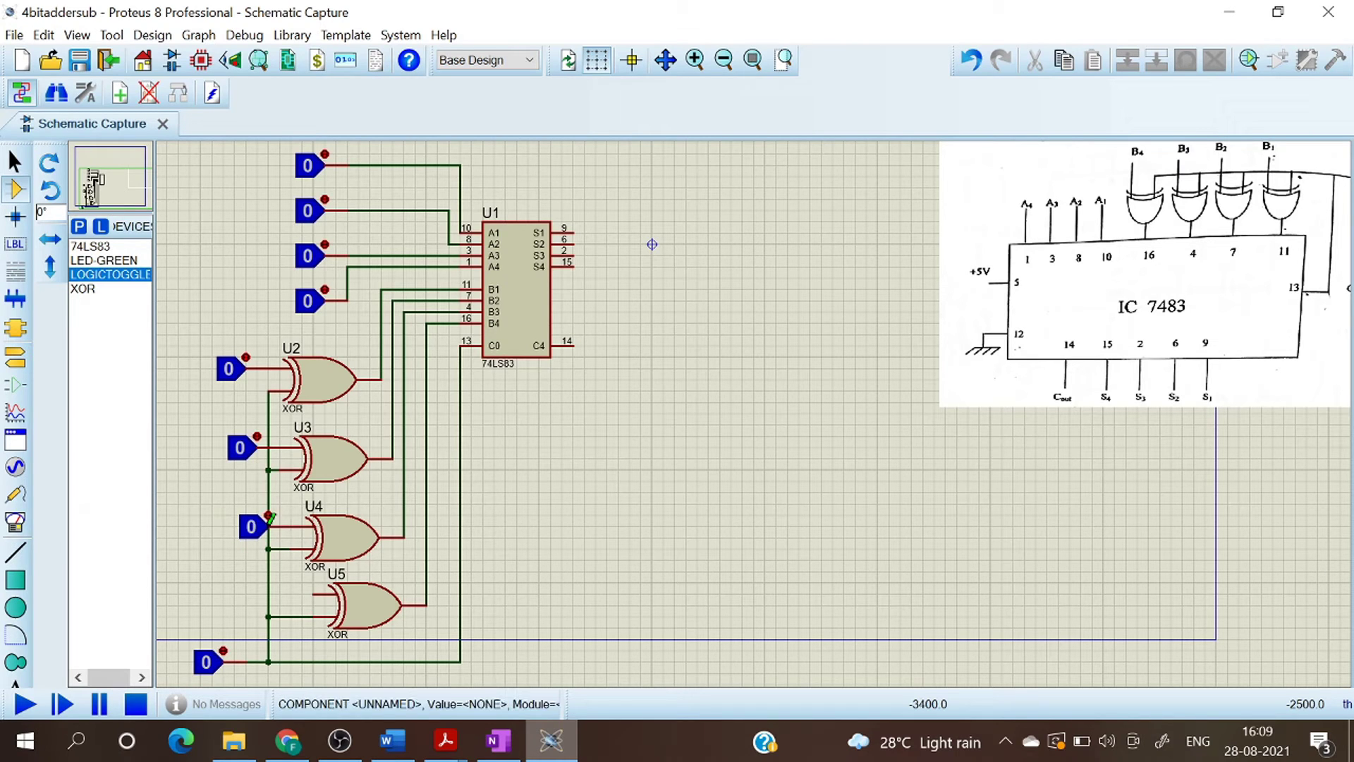
left_click(275, 593)
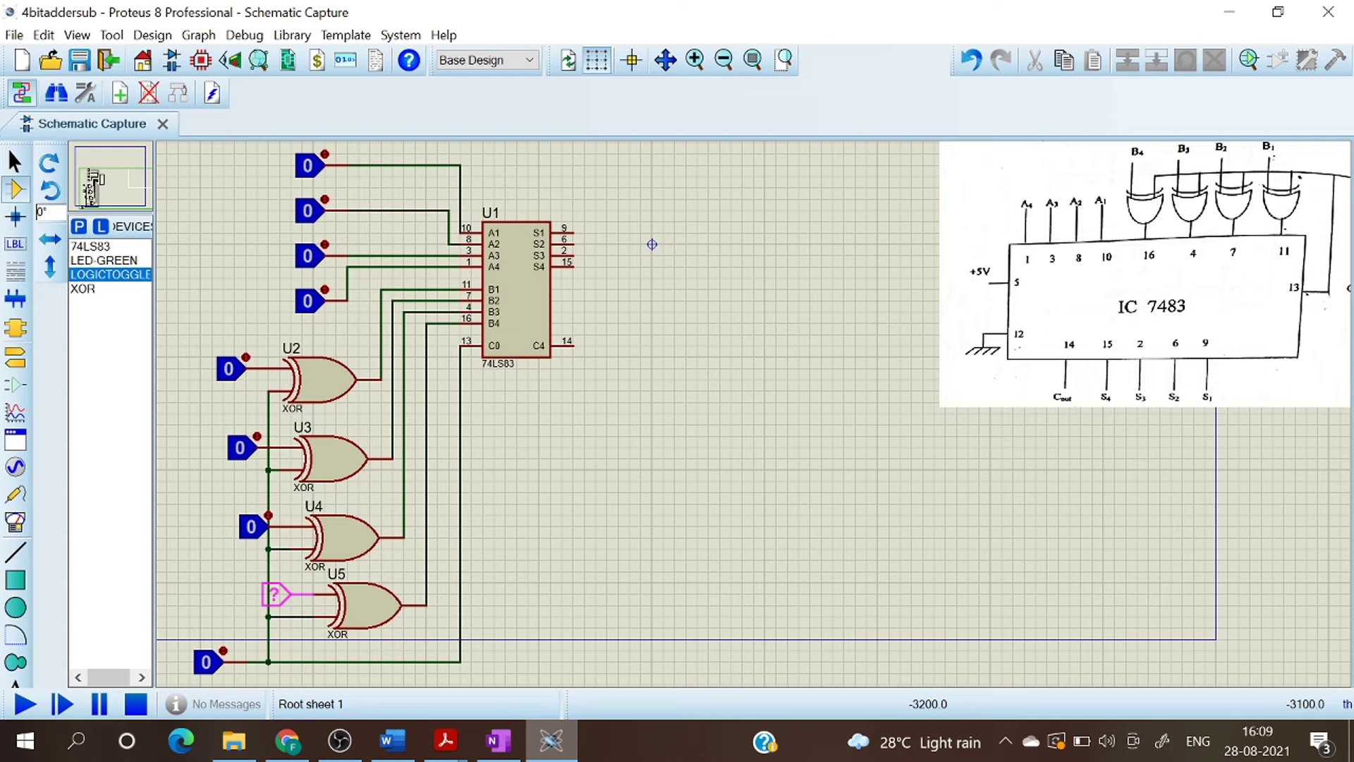
left_click(275, 594)
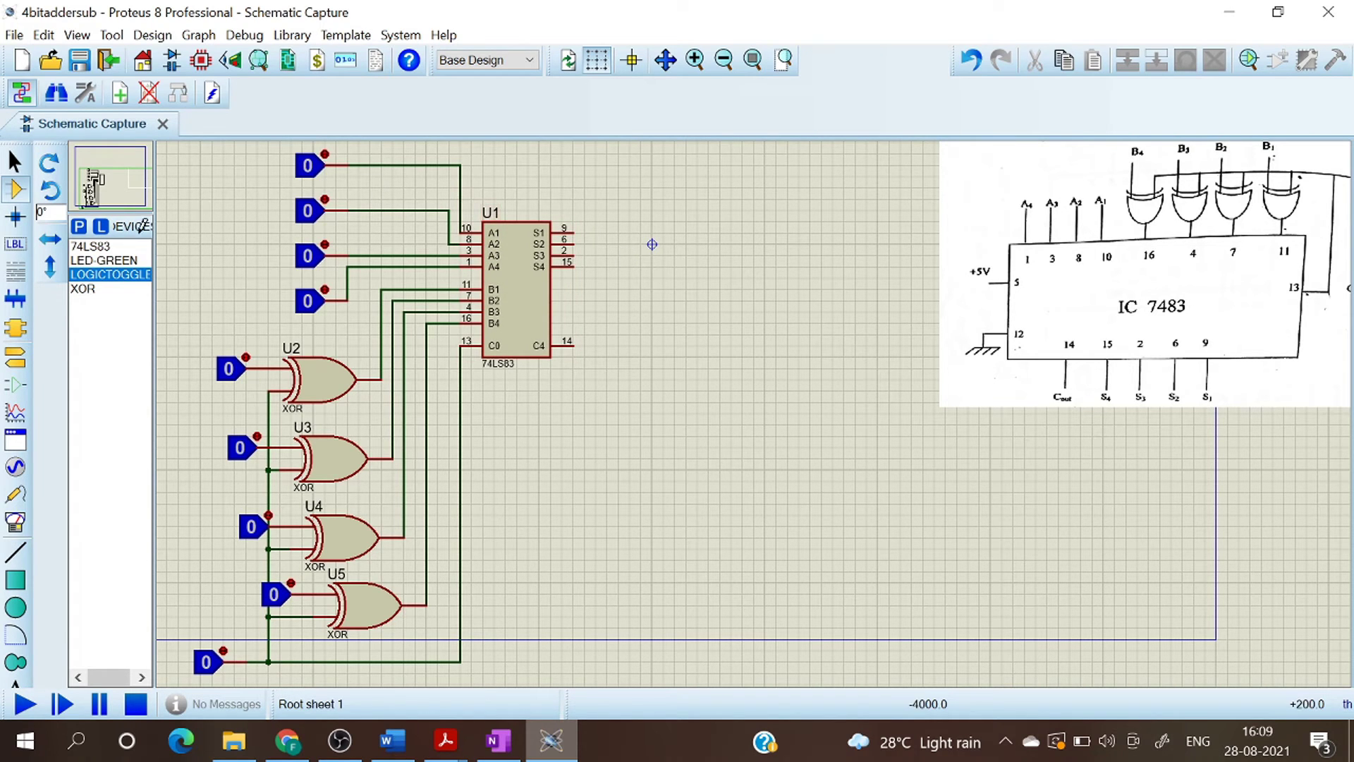
Step: Place a LED-GREEN beside the adder's outputs and check its component properties without changing them
left_click(125, 261)
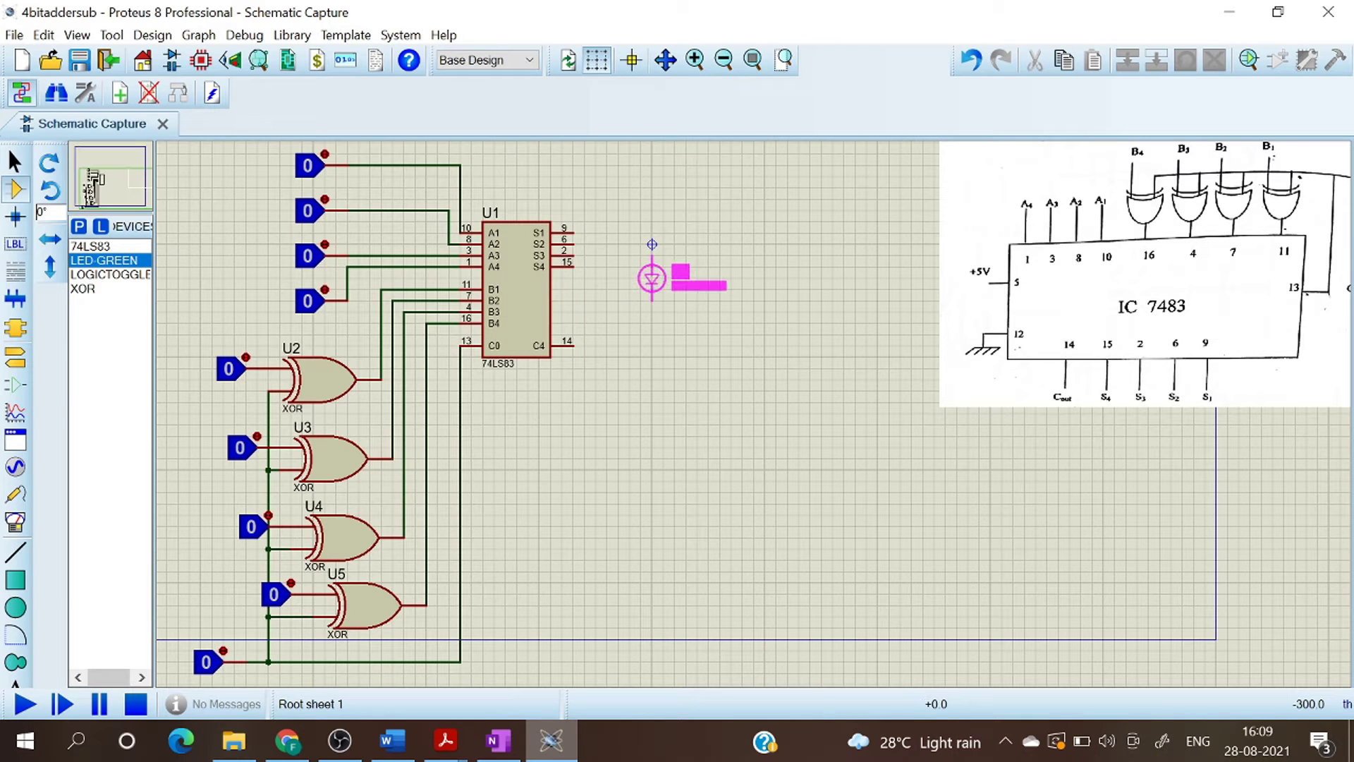
left_click(641, 279)
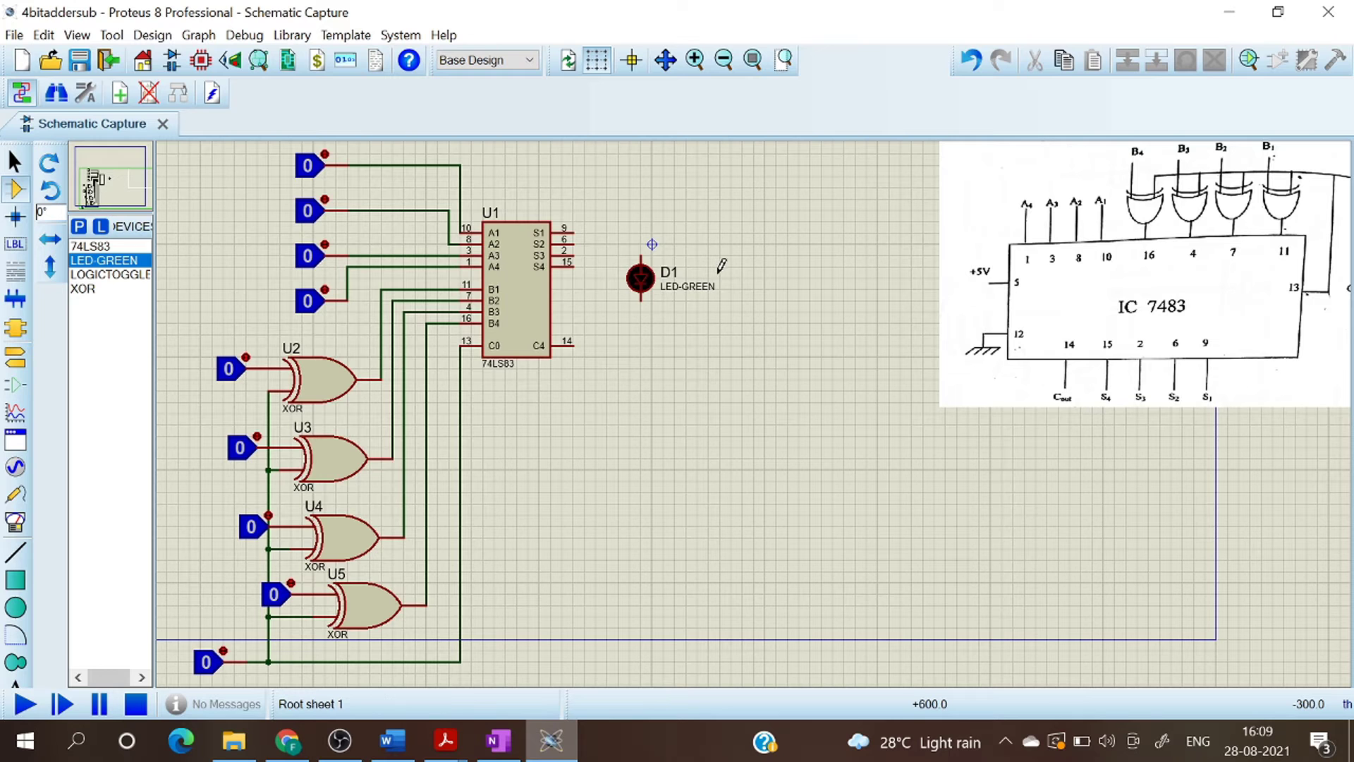
left_click(649, 277)
right_click(649, 277)
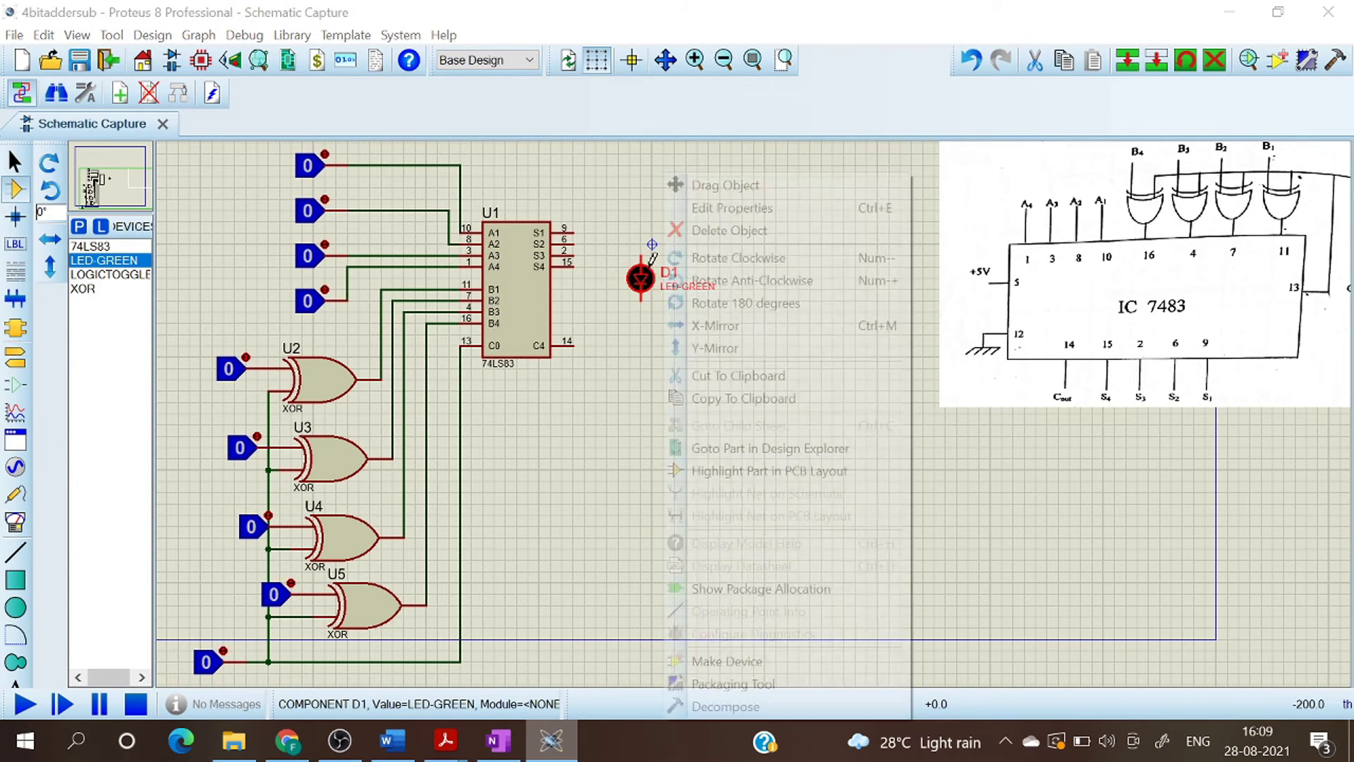
left_click(698, 206)
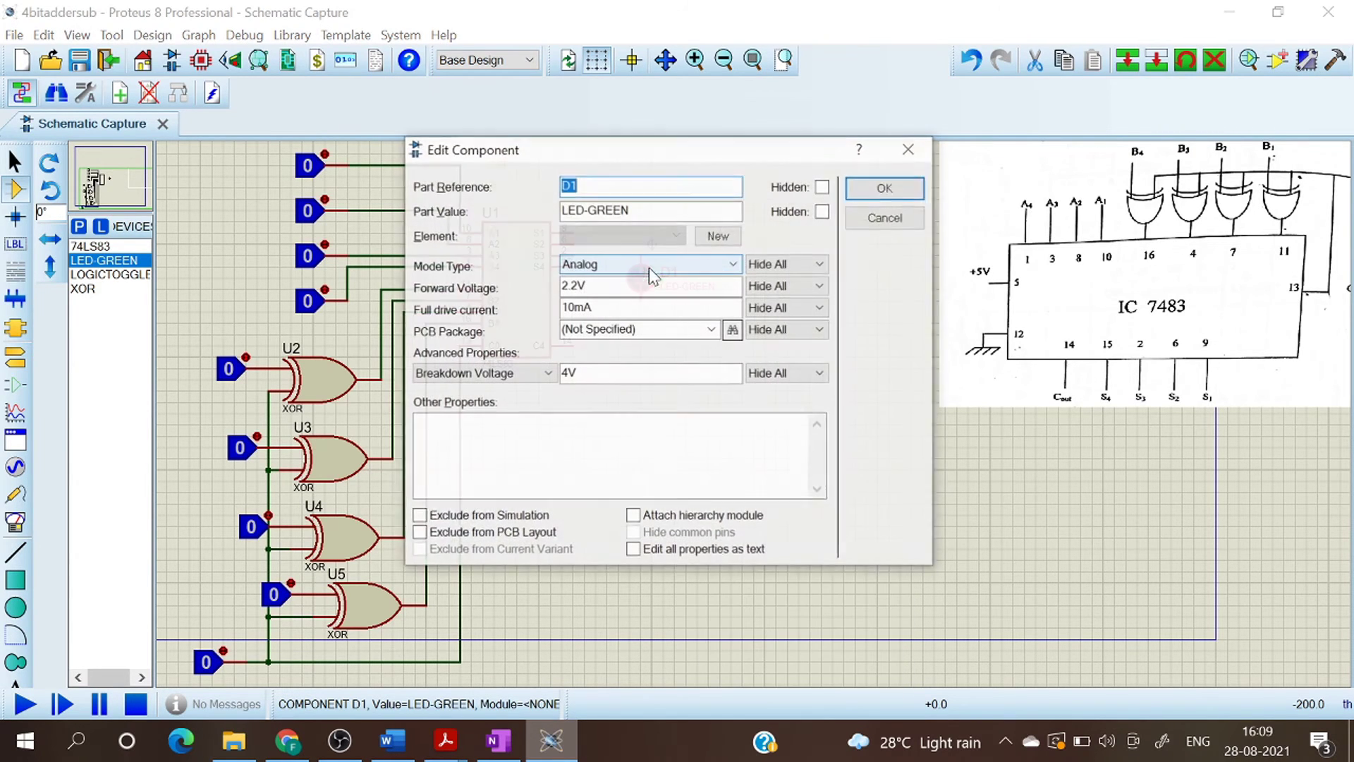
left_click(901, 190)
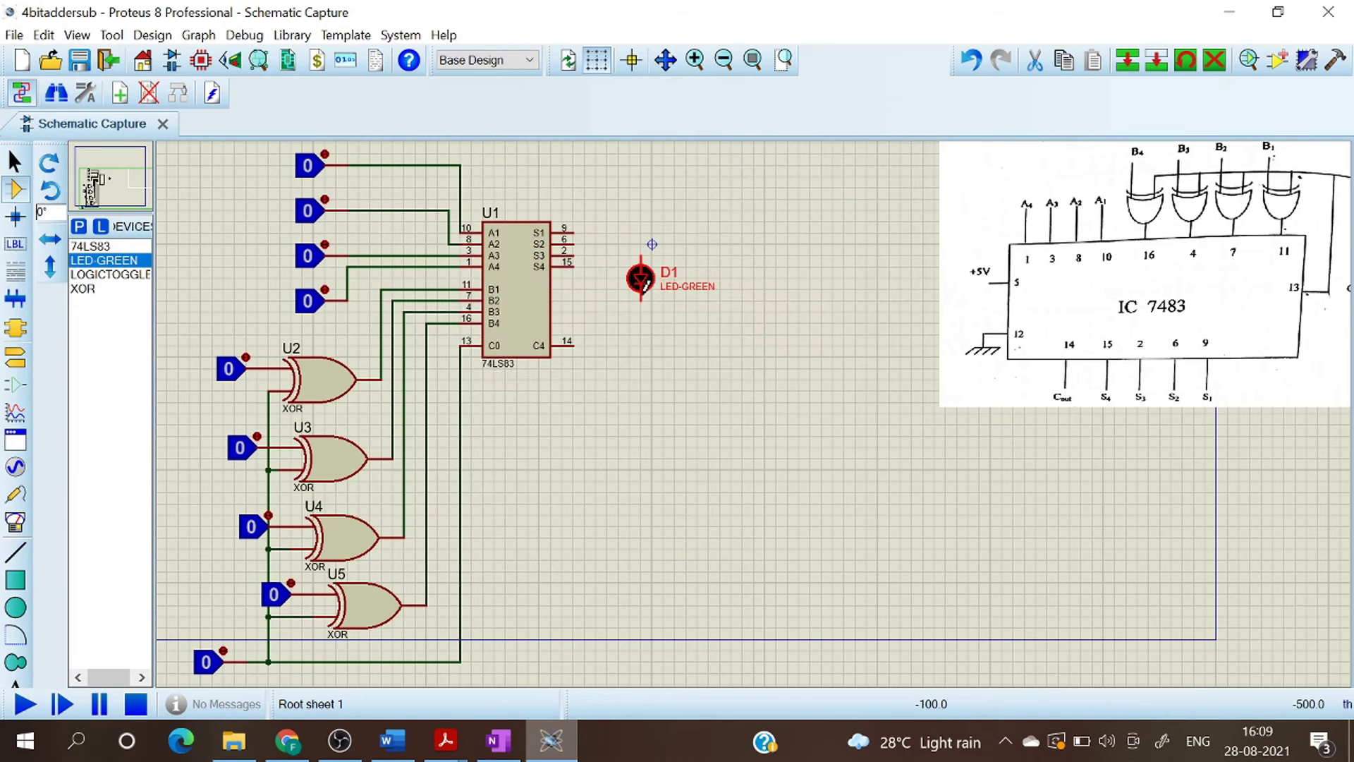
Step: Move LED D1 down into the empty area below and to the right of the adder
right_click(644, 282)
left_click(637, 292)
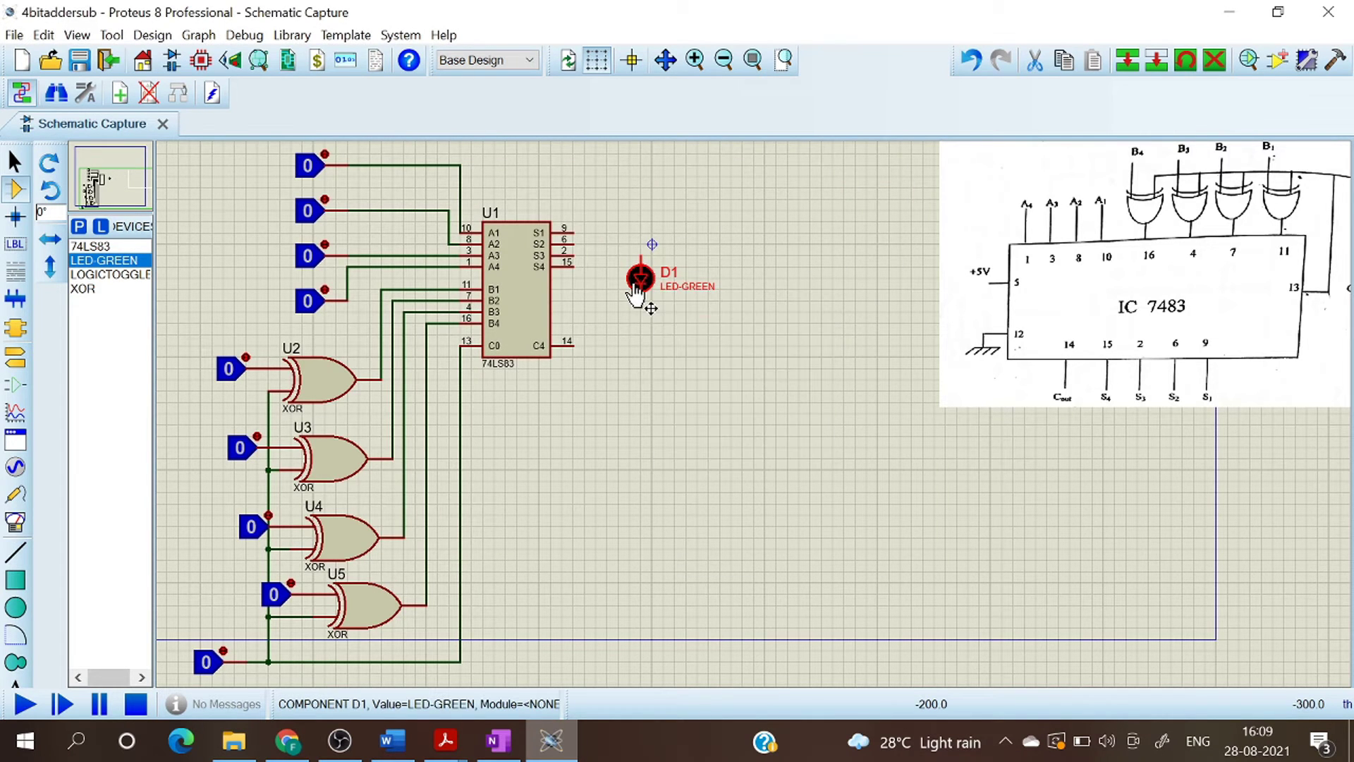
right_click(637, 289)
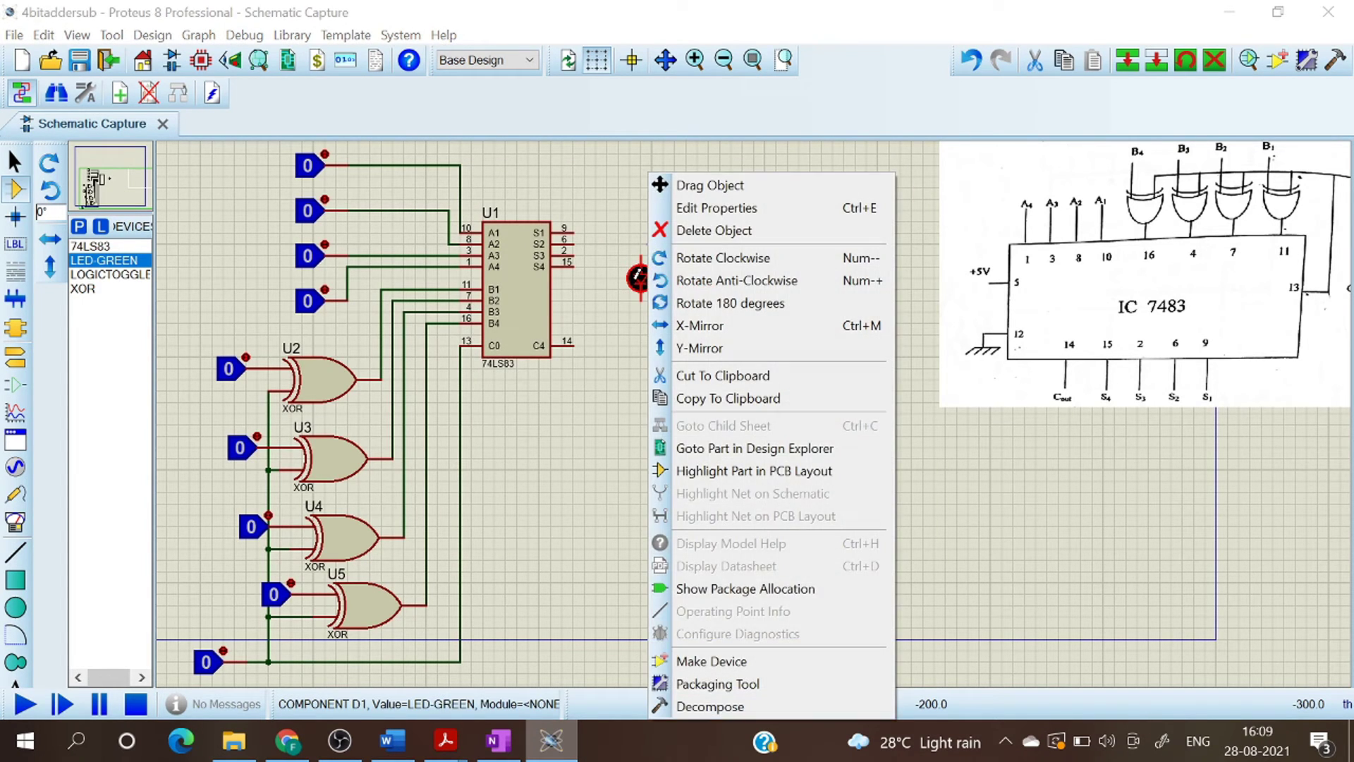
left_click(710, 186)
left_click(626, 489)
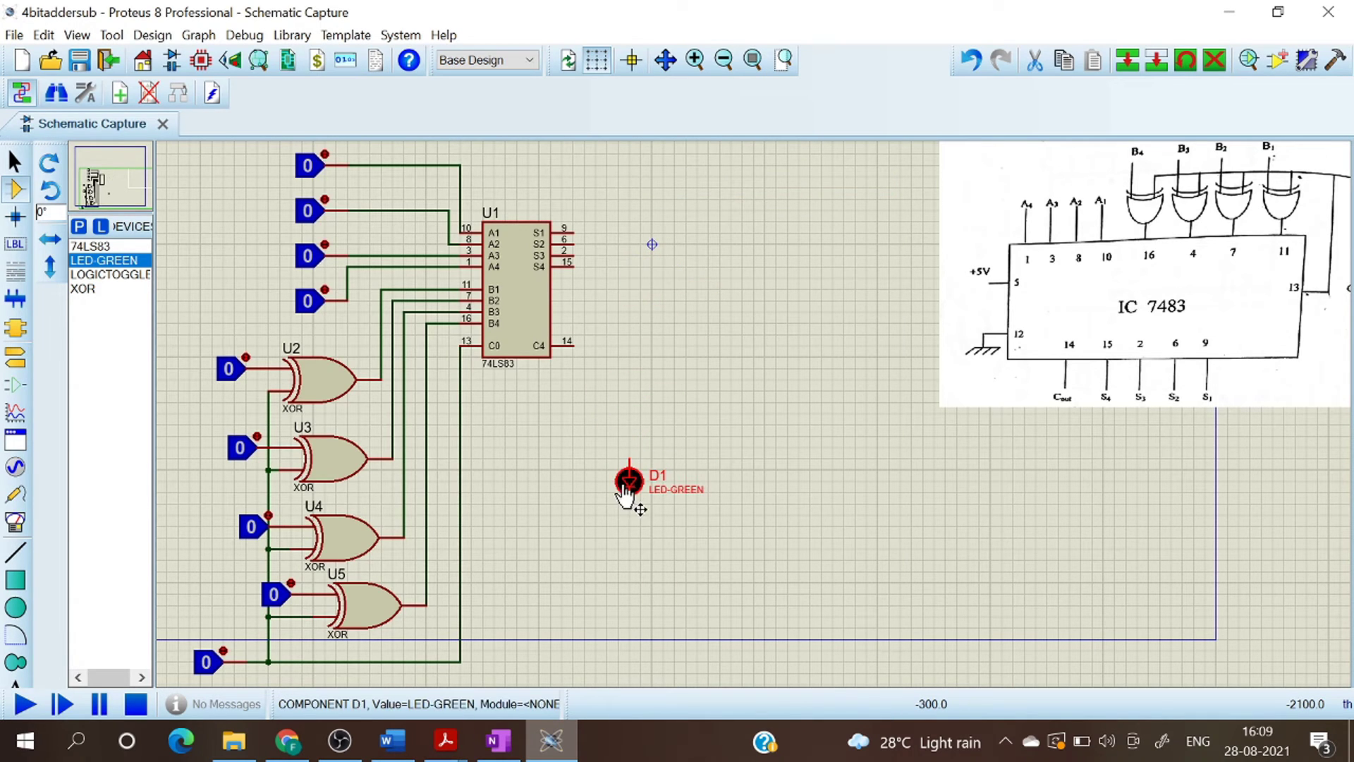
Step: Place four more LED-GREEN components in a horizontal row to the right of D1
left_click(742, 480)
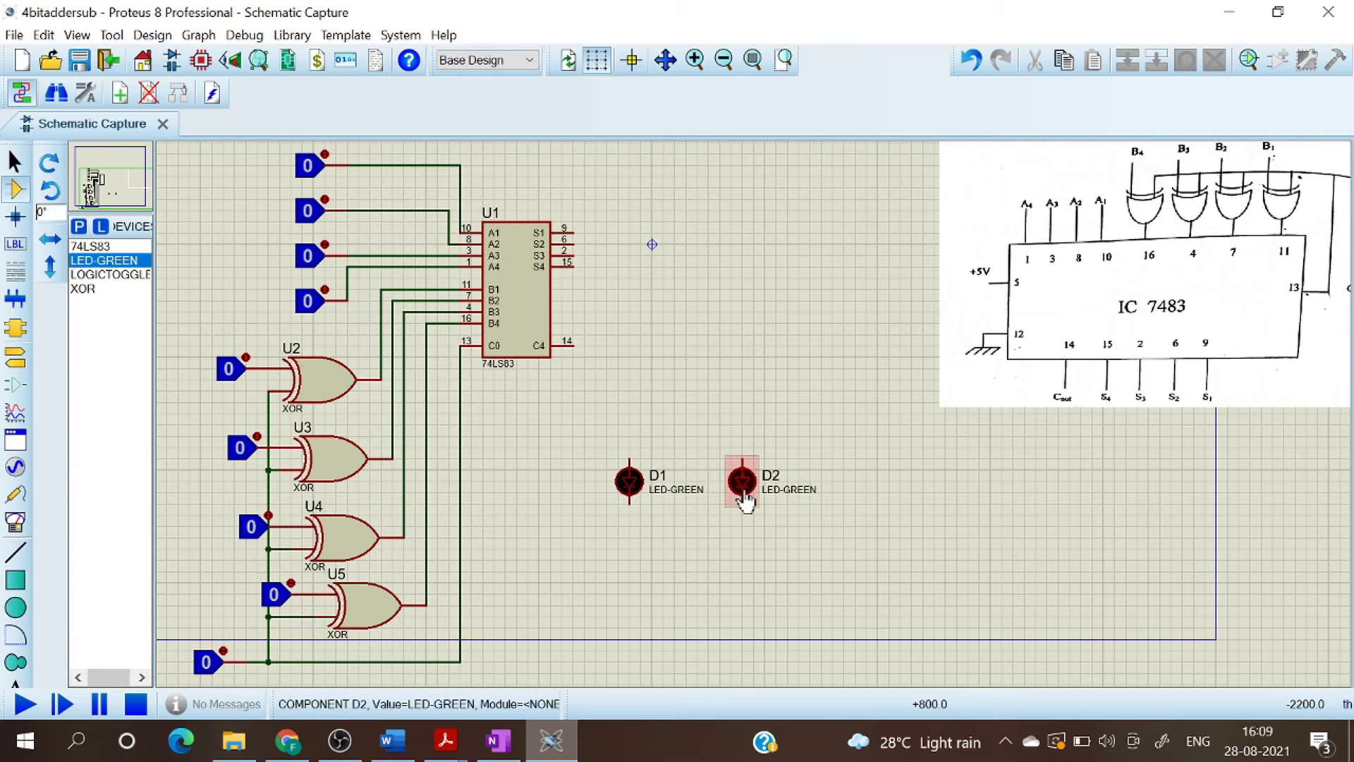
left_click(848, 480)
left_click(850, 481)
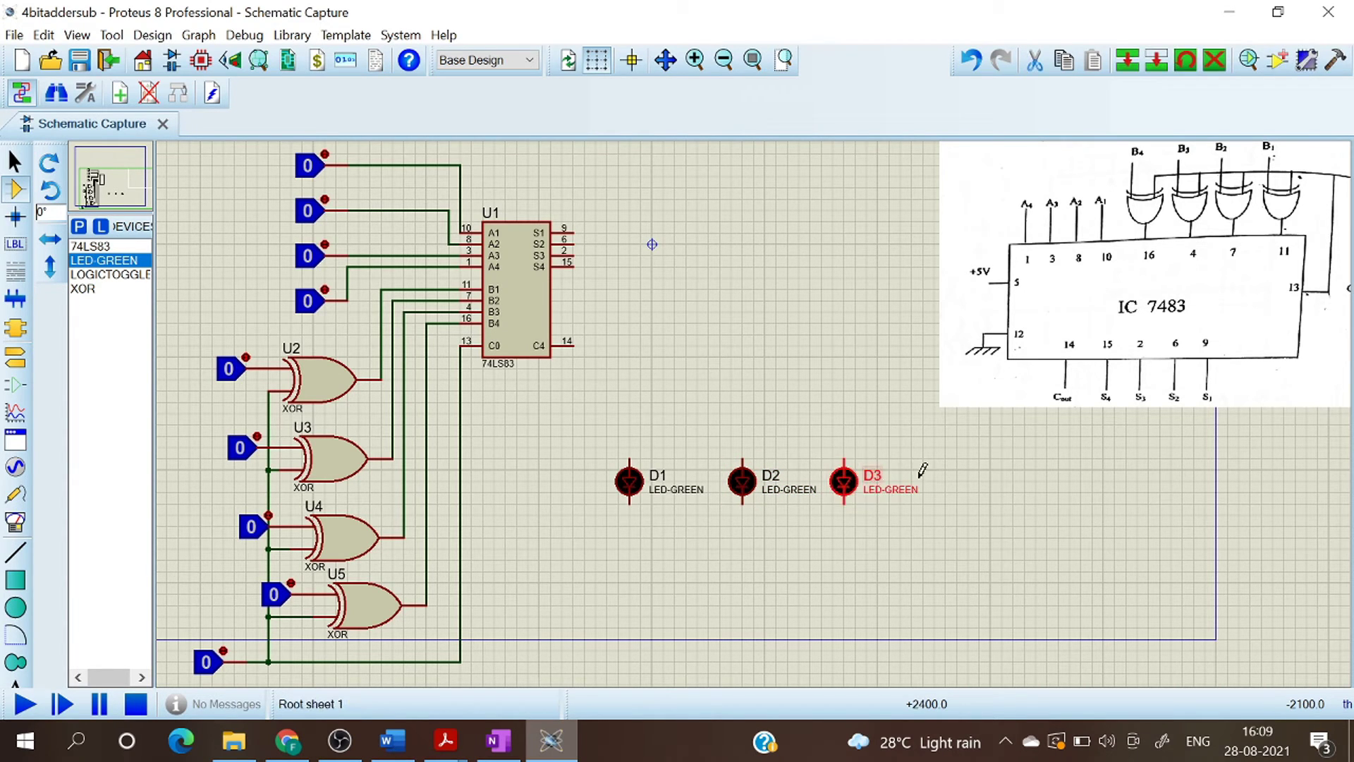
left_click(941, 472)
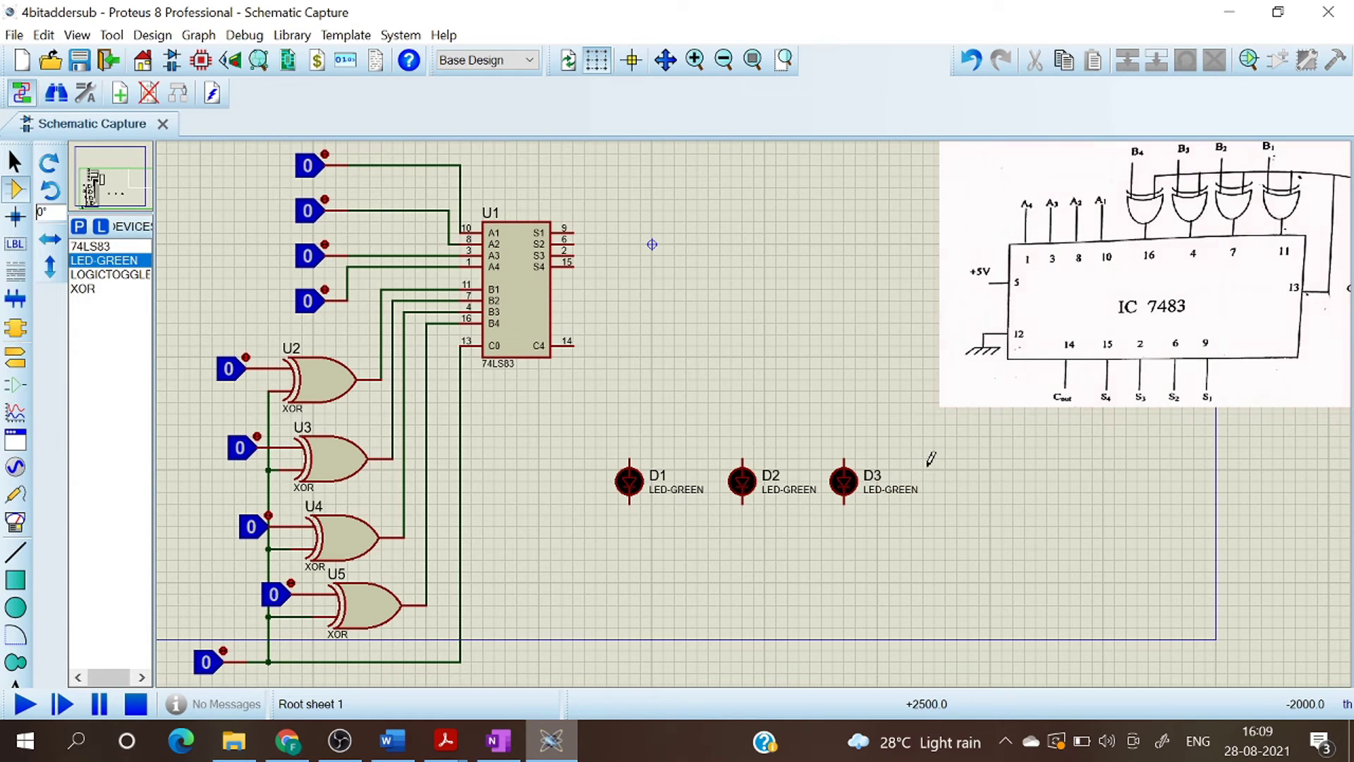
left_click(938, 466)
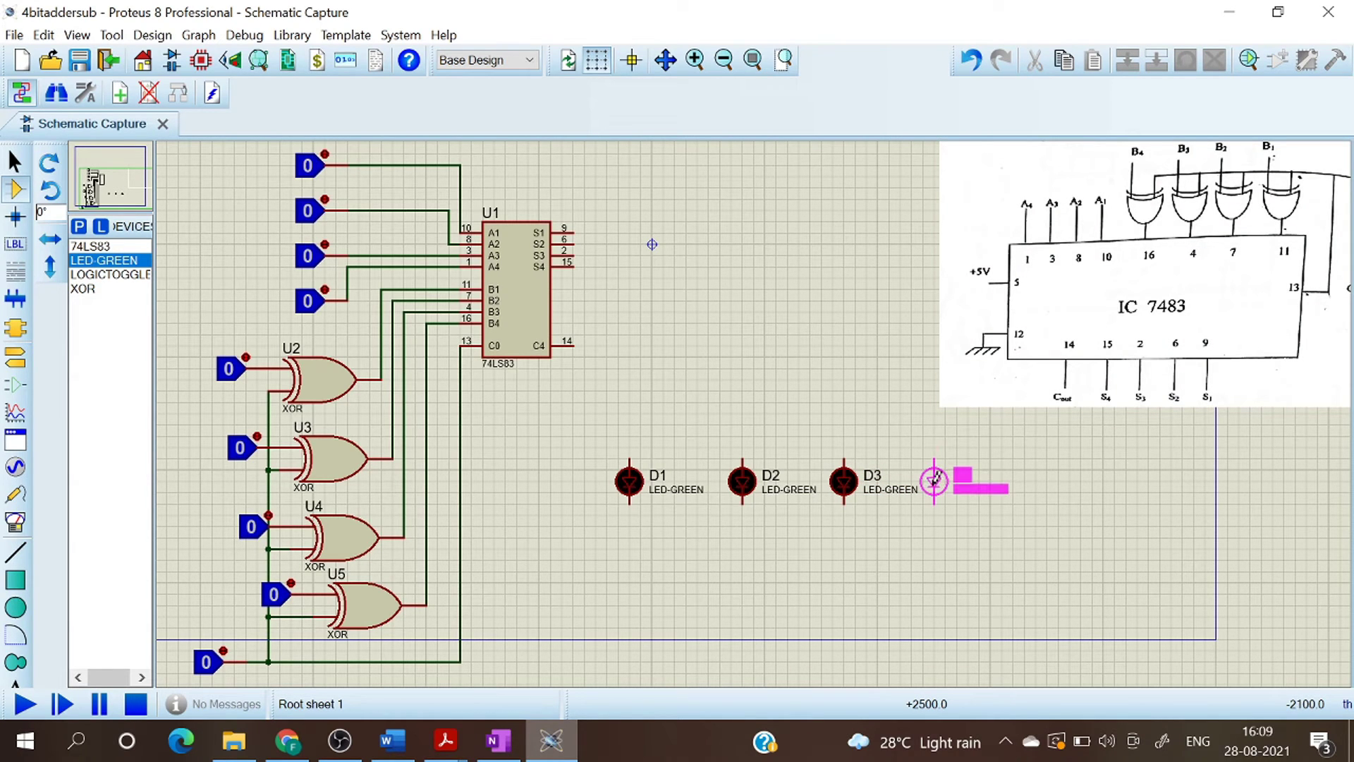
left_click(935, 478)
left_click(1033, 474)
left_click(1036, 480)
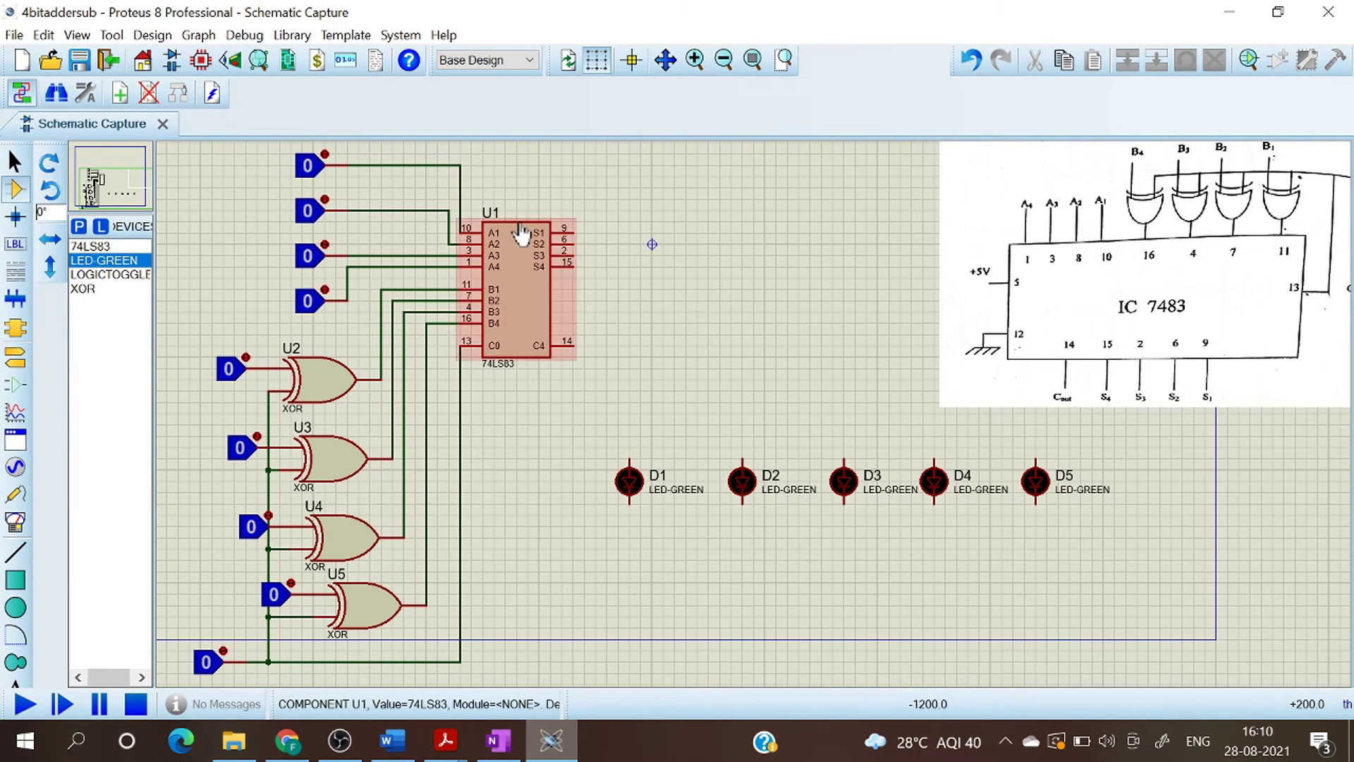
Step: Wire the adder's outputs S1, S2, S3, S4 and C4 to the upper pins of LEDs D5, D4, D3, D2 and D1 respectively
left_click(586, 229)
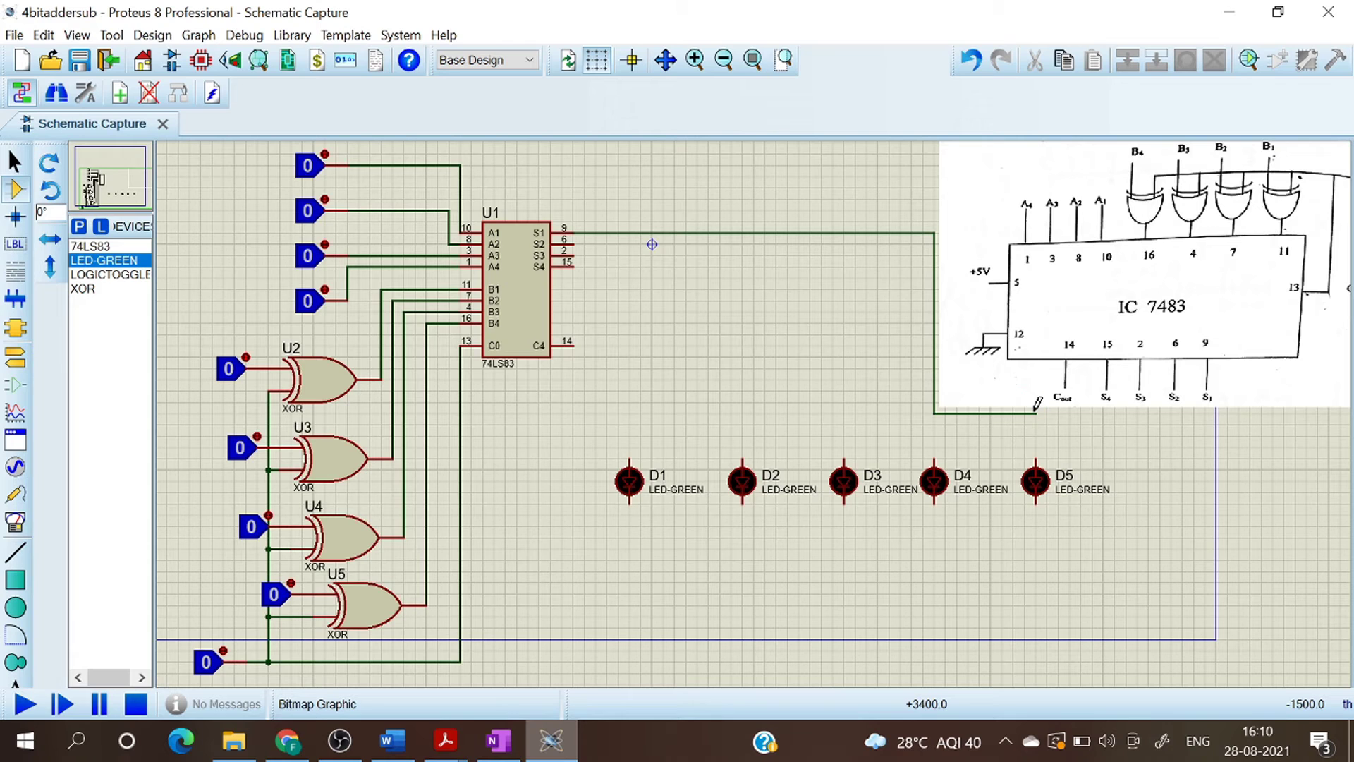
left_click(1036, 459)
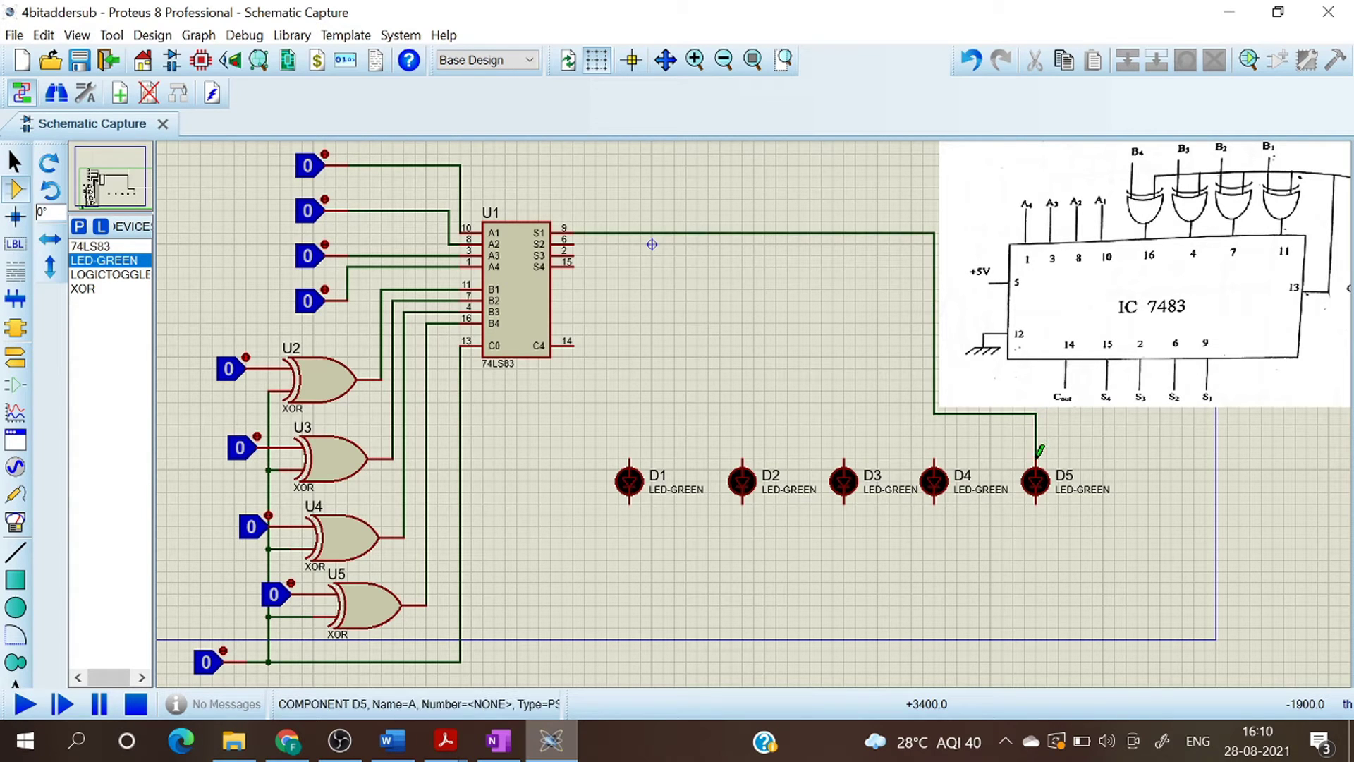
left_click(573, 239)
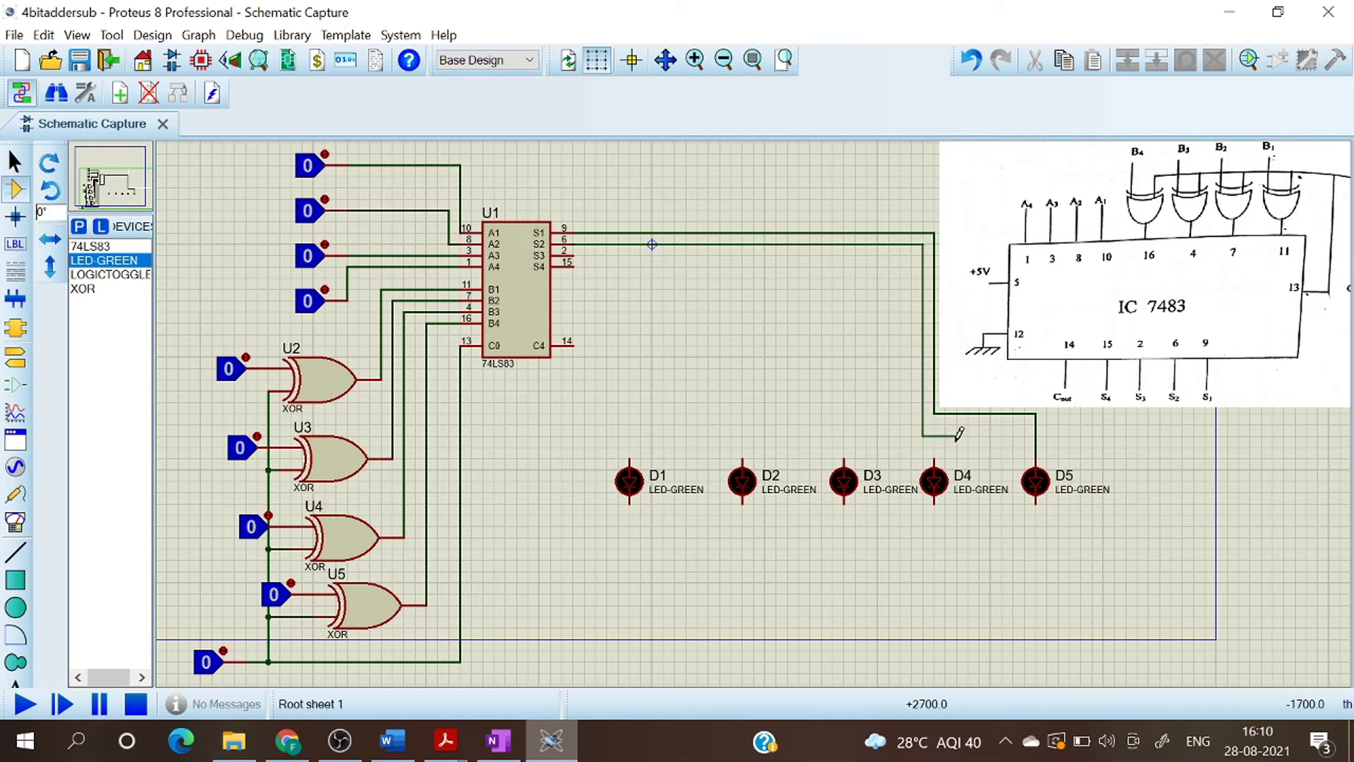
left_click(933, 460)
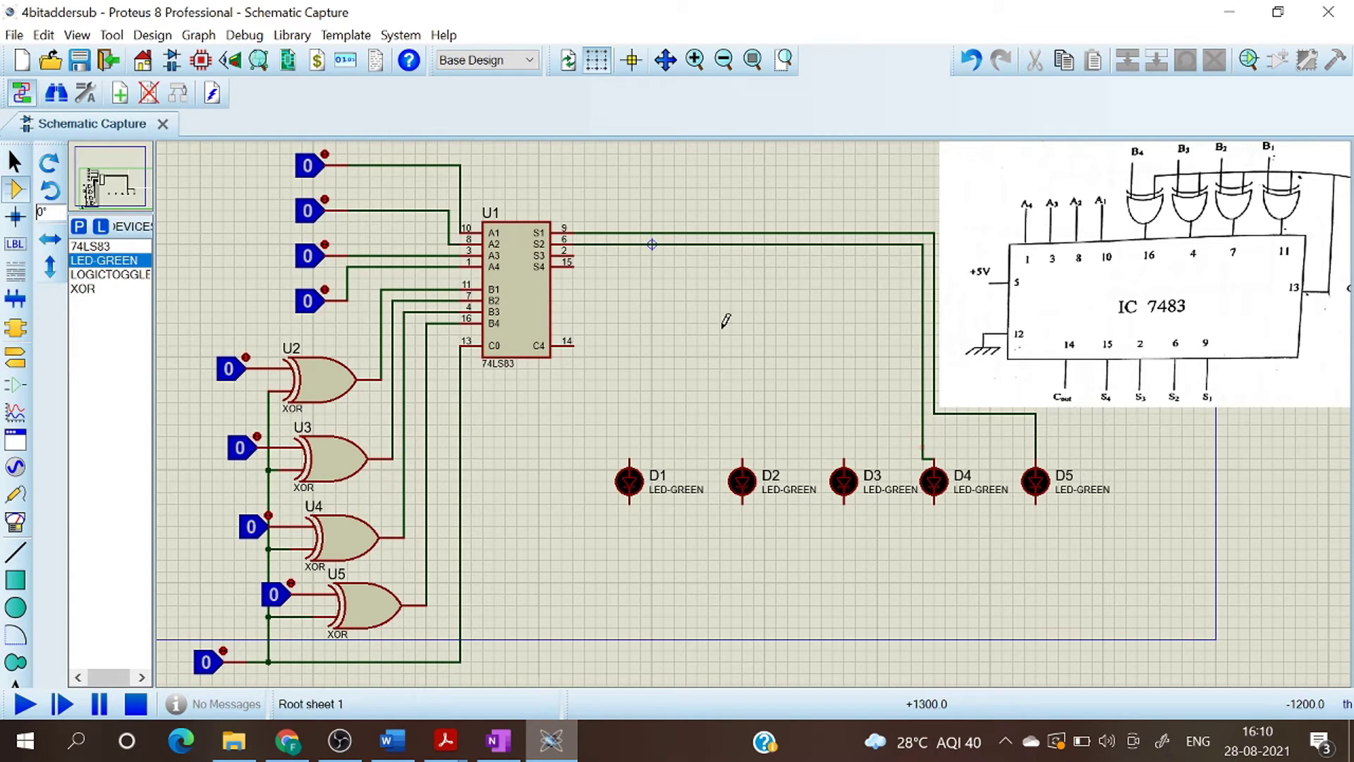
left_click(573, 251)
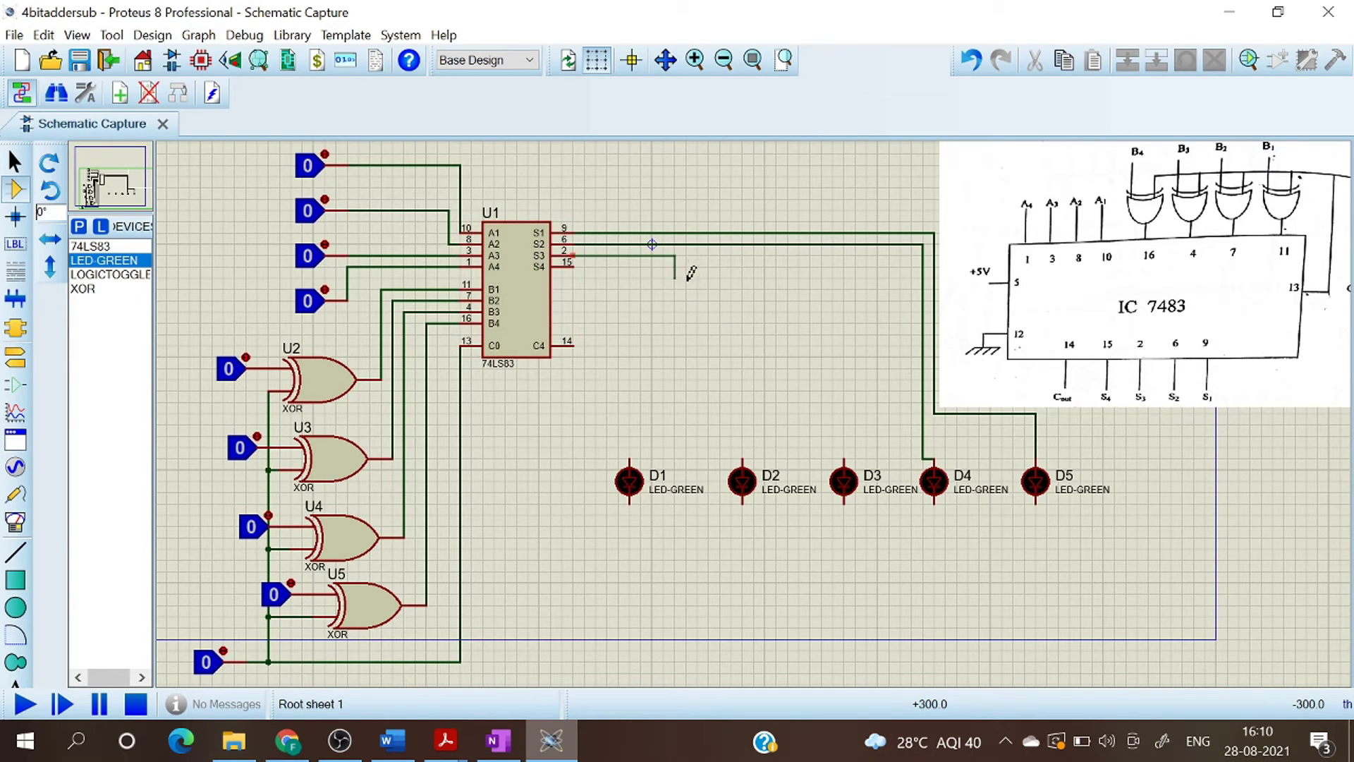
left_click(844, 468)
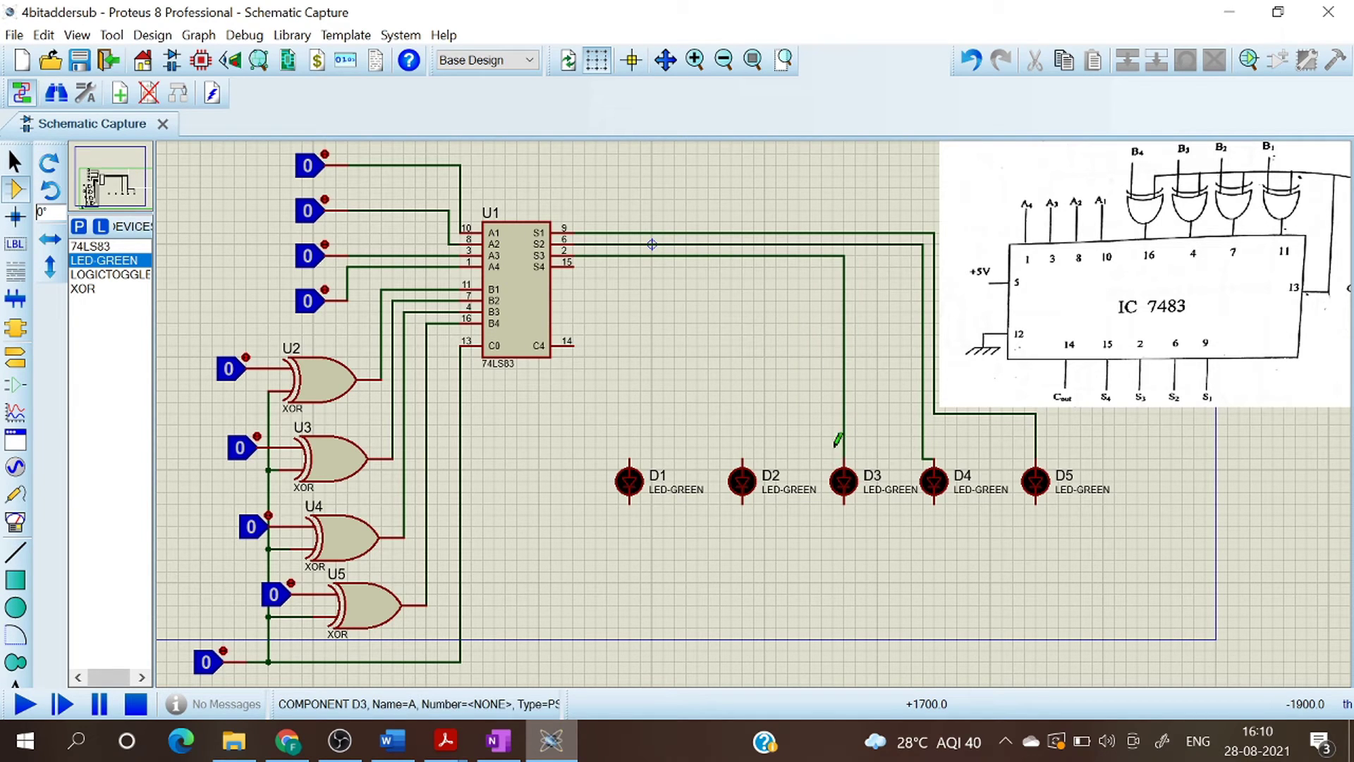
left_click(572, 263)
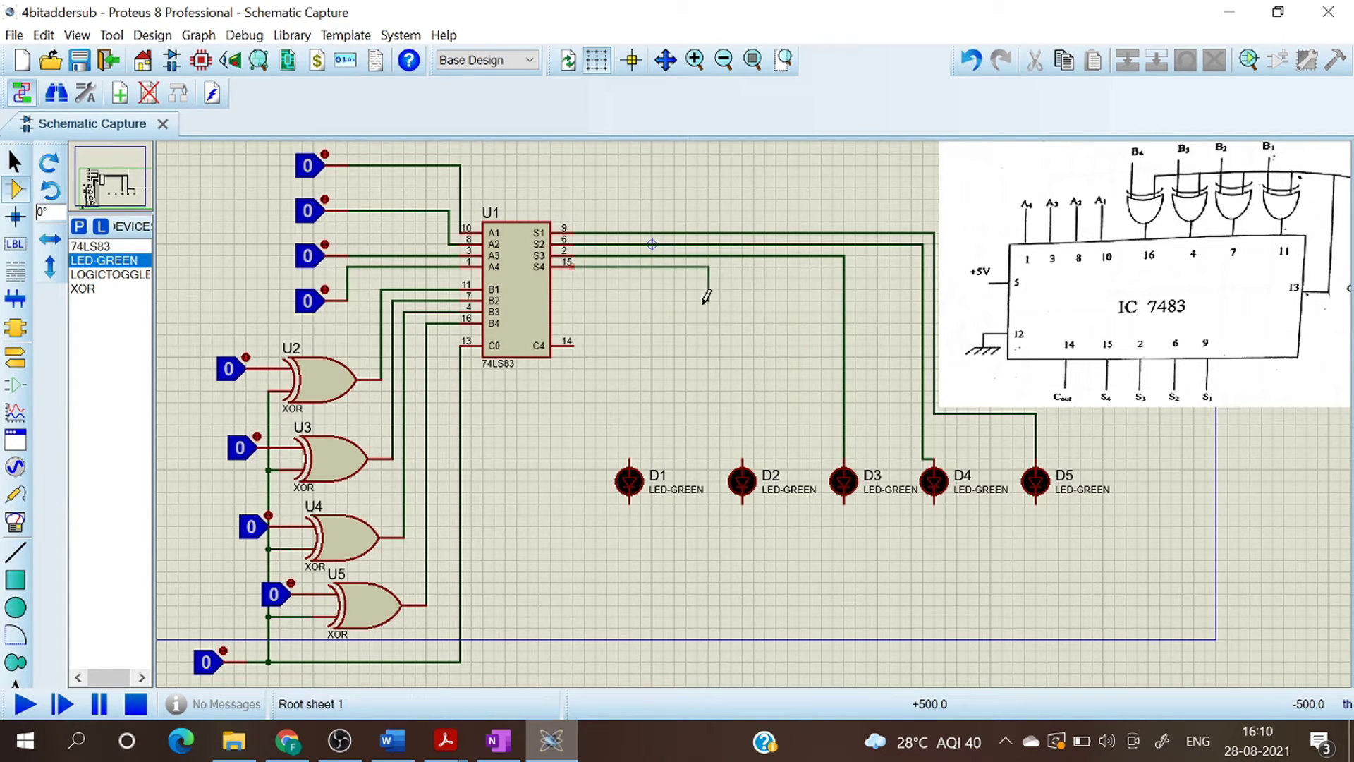
left_click(743, 455)
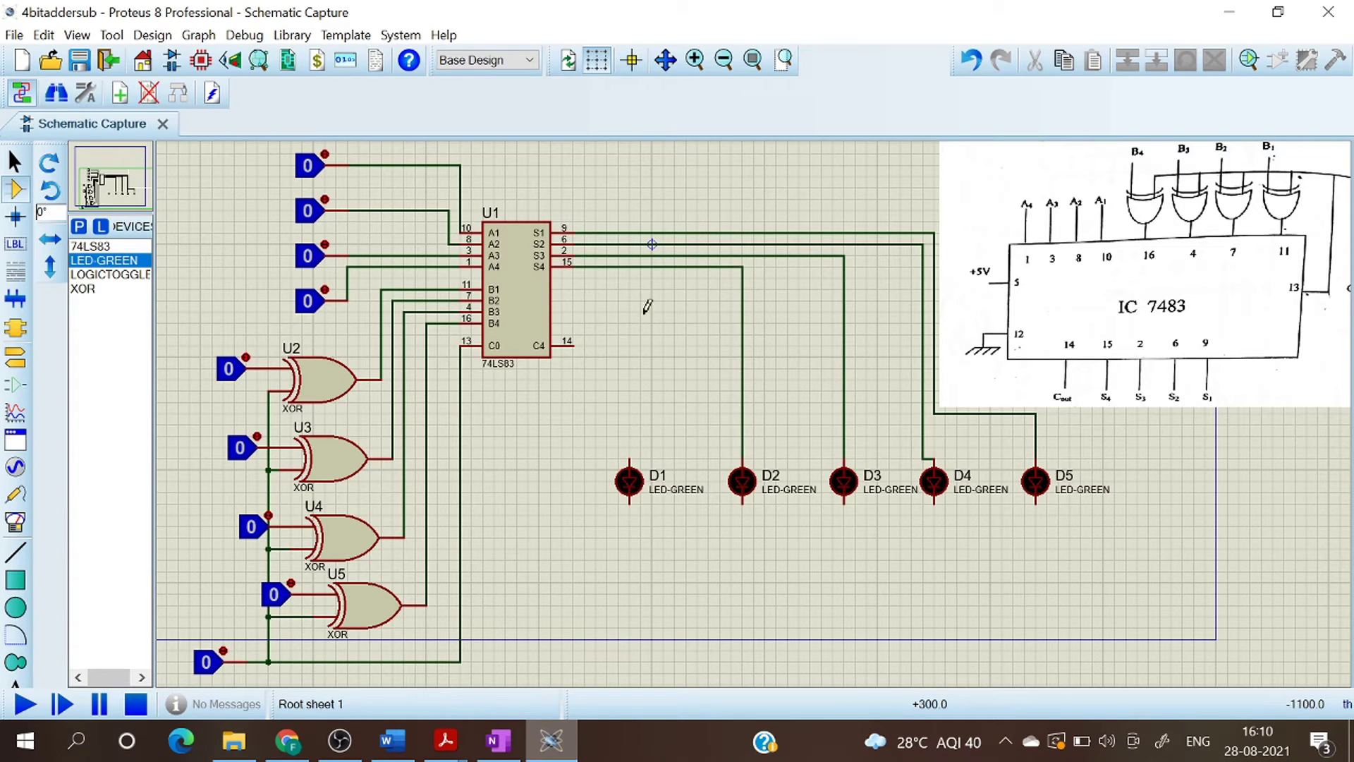
left_click(574, 341)
left_click(629, 459)
Step: Place a GROUND terminal on the lower pin of each of the five LEDs, D1 to D5
left_click(14, 356)
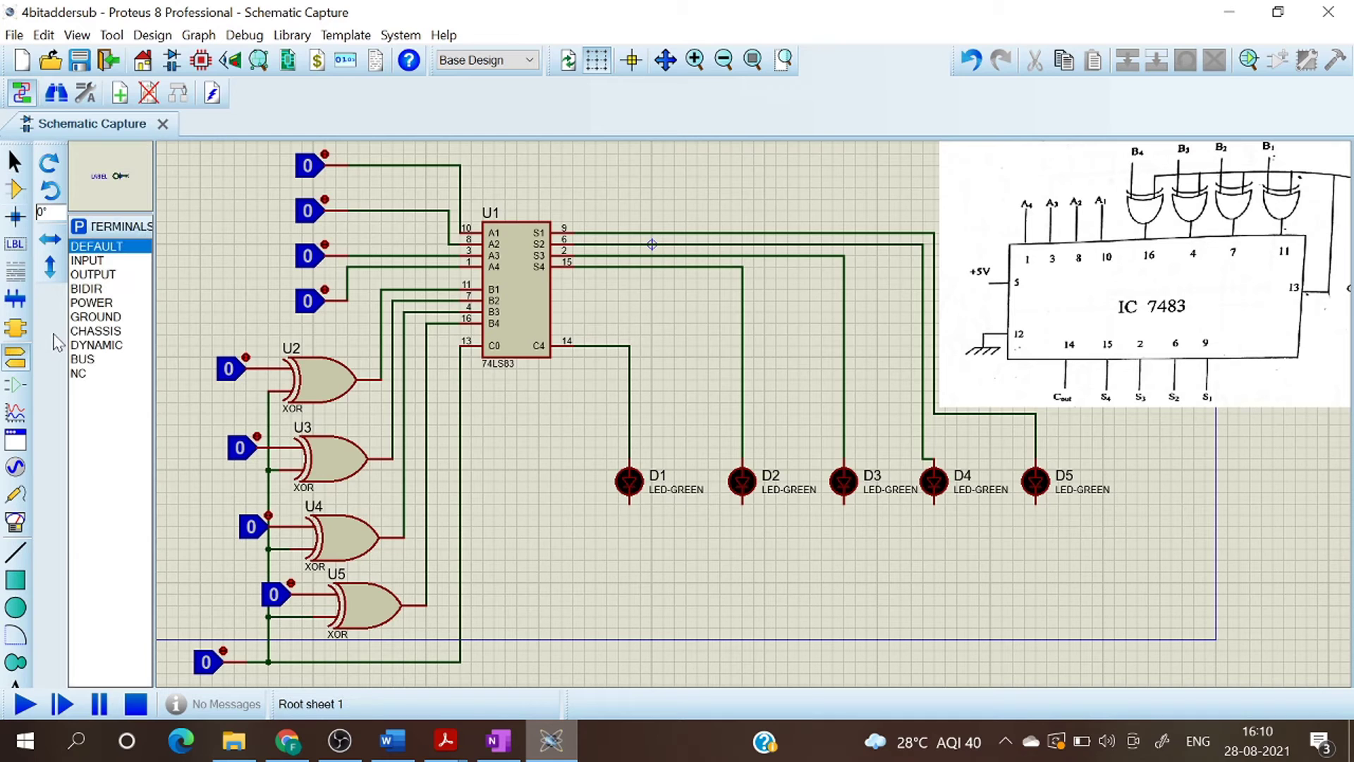
left_click(95, 317)
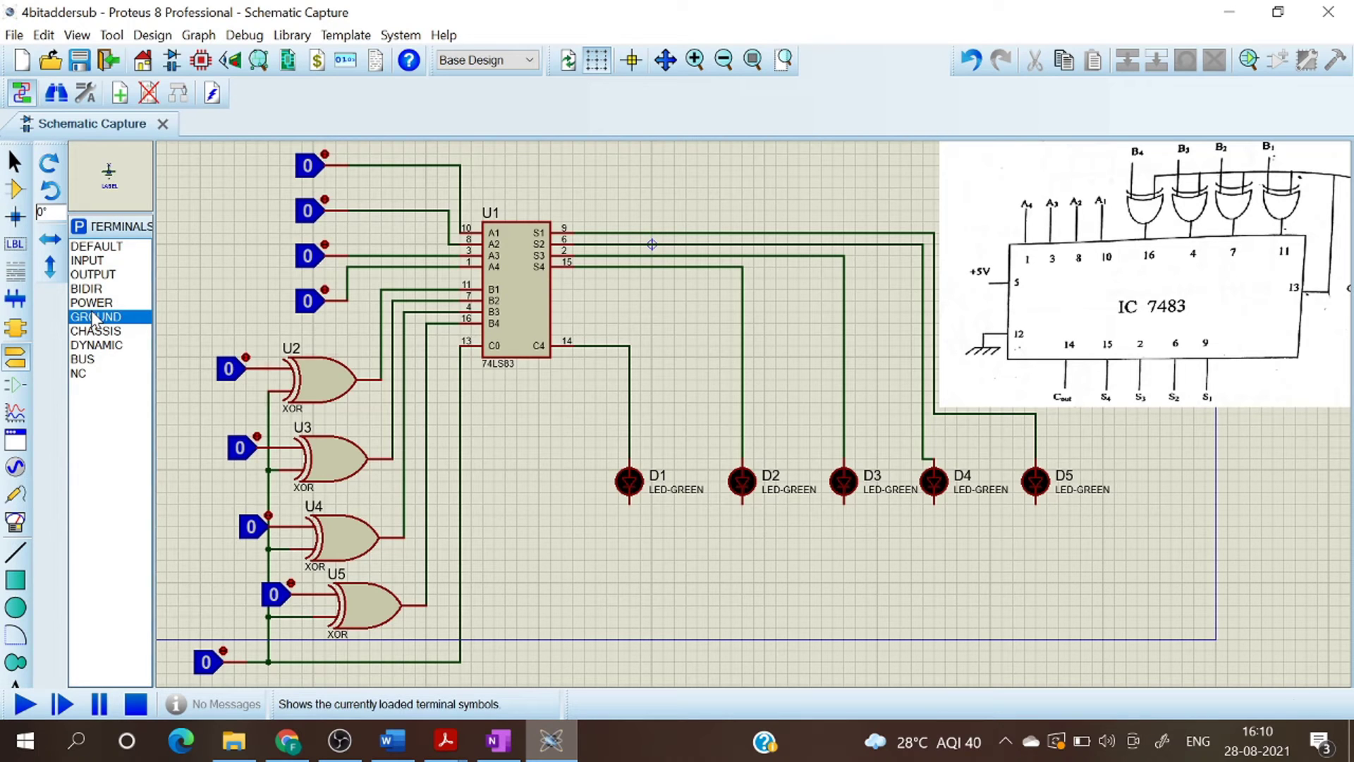
left_click(630, 526)
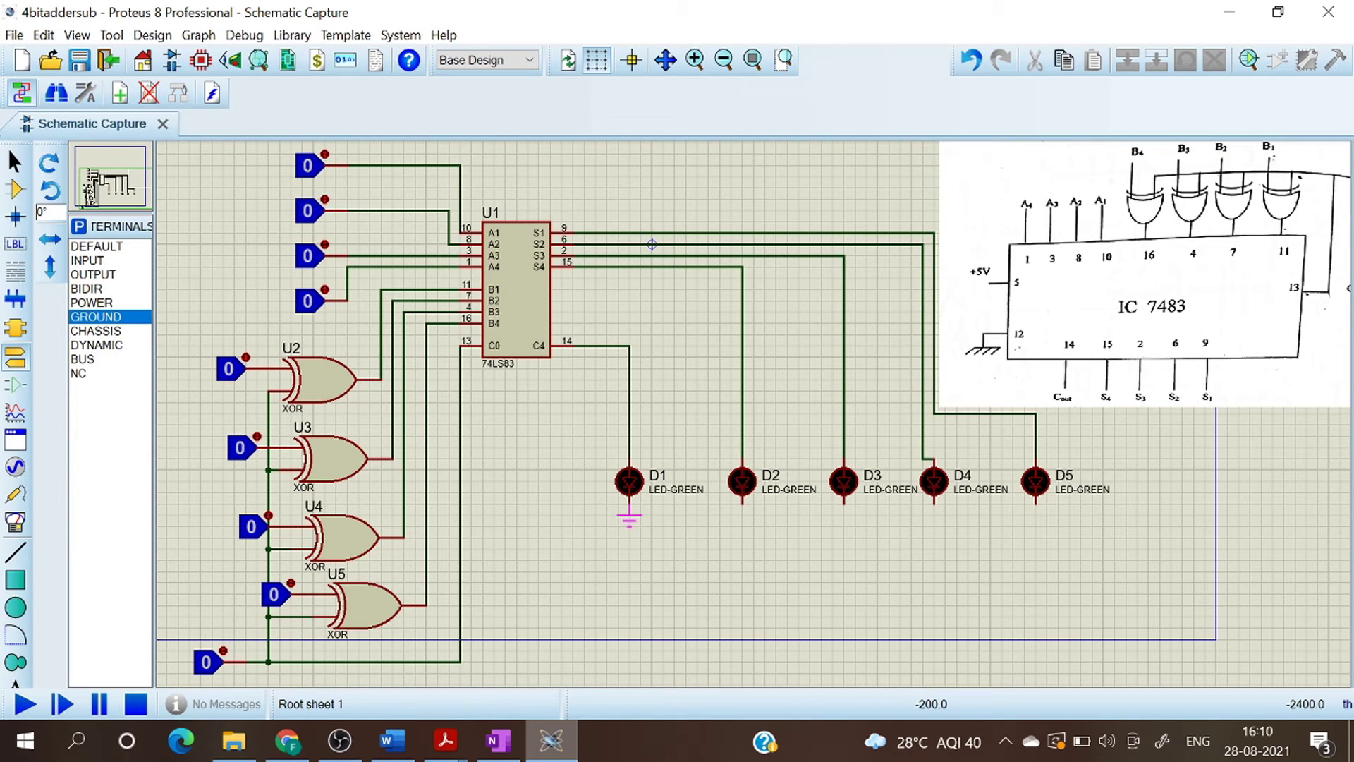
left_click(630, 515)
left_click(741, 514)
left_click(843, 516)
left_click(935, 514)
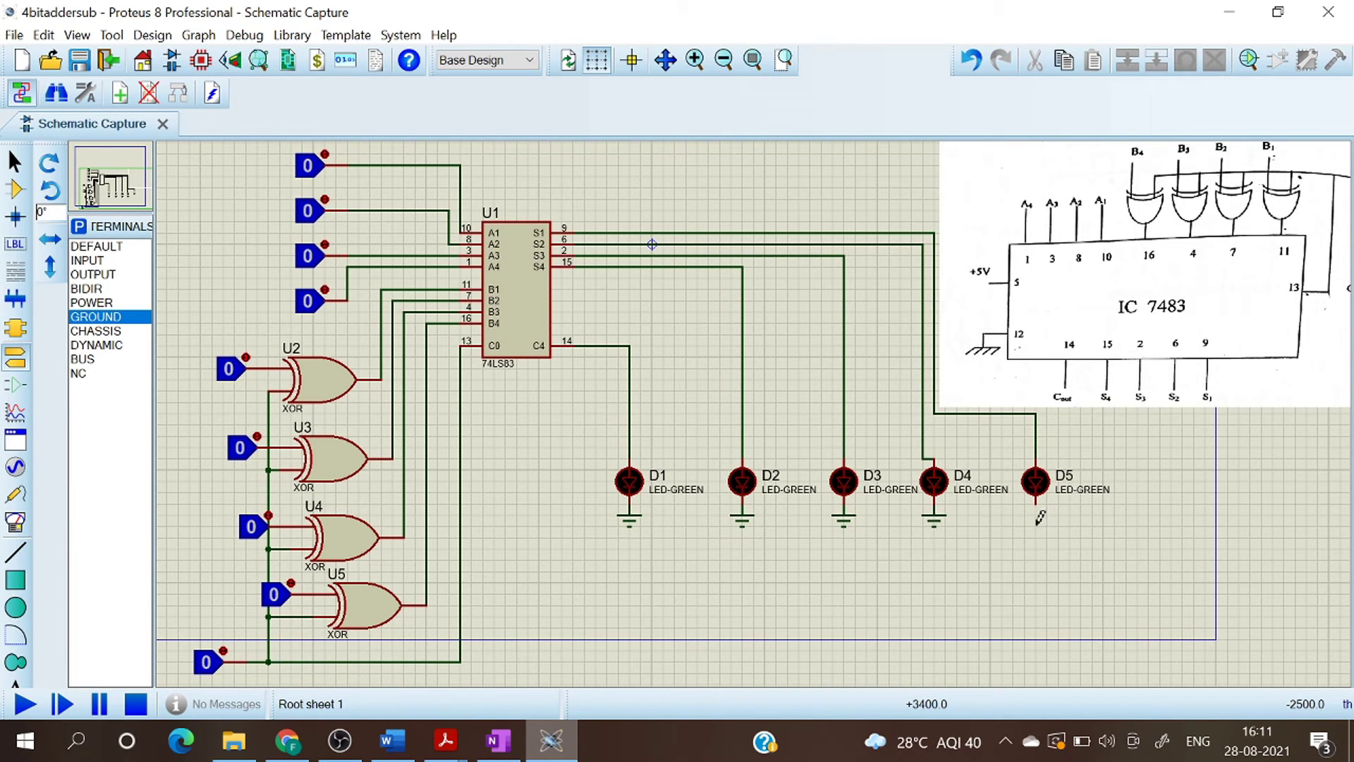
left_click(1035, 517)
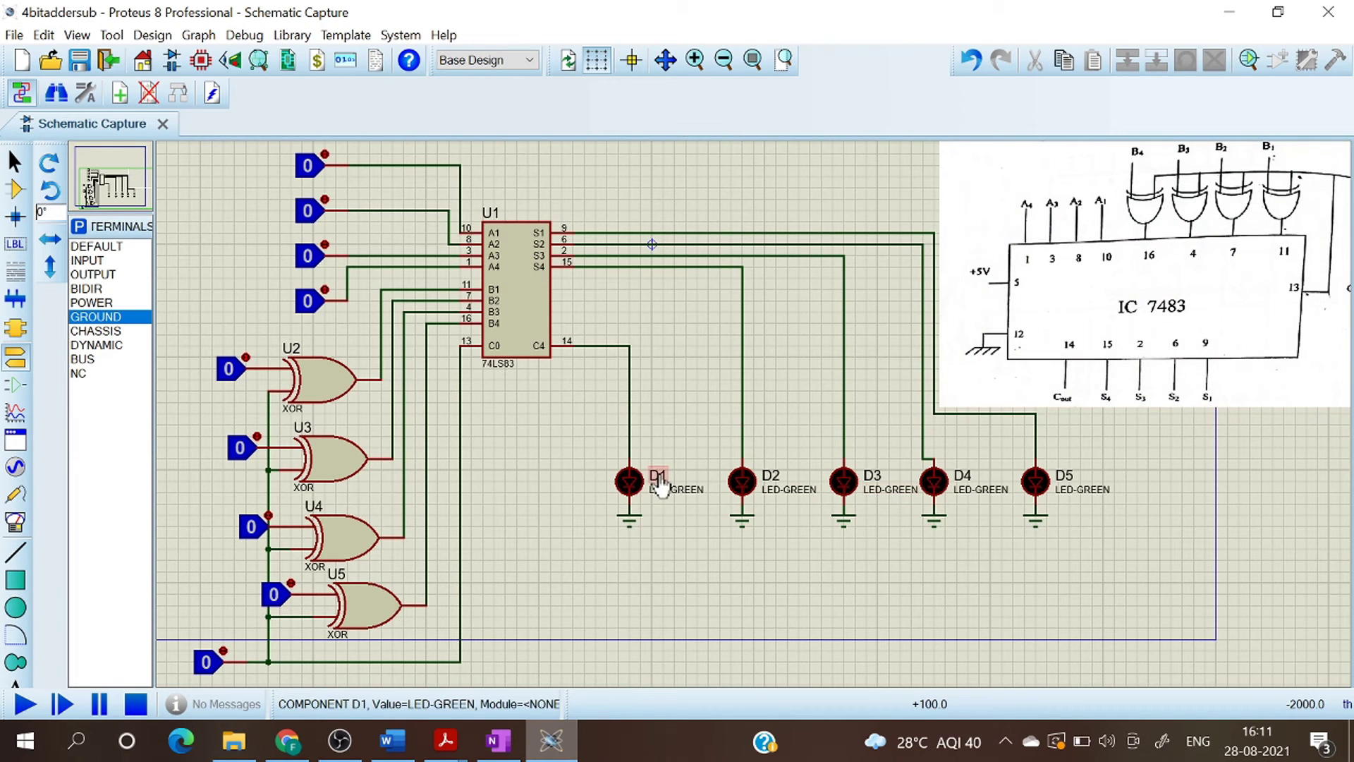
Step: Change the part references of LEDs D1 and D2 to C4 and S4
right_click(659, 485)
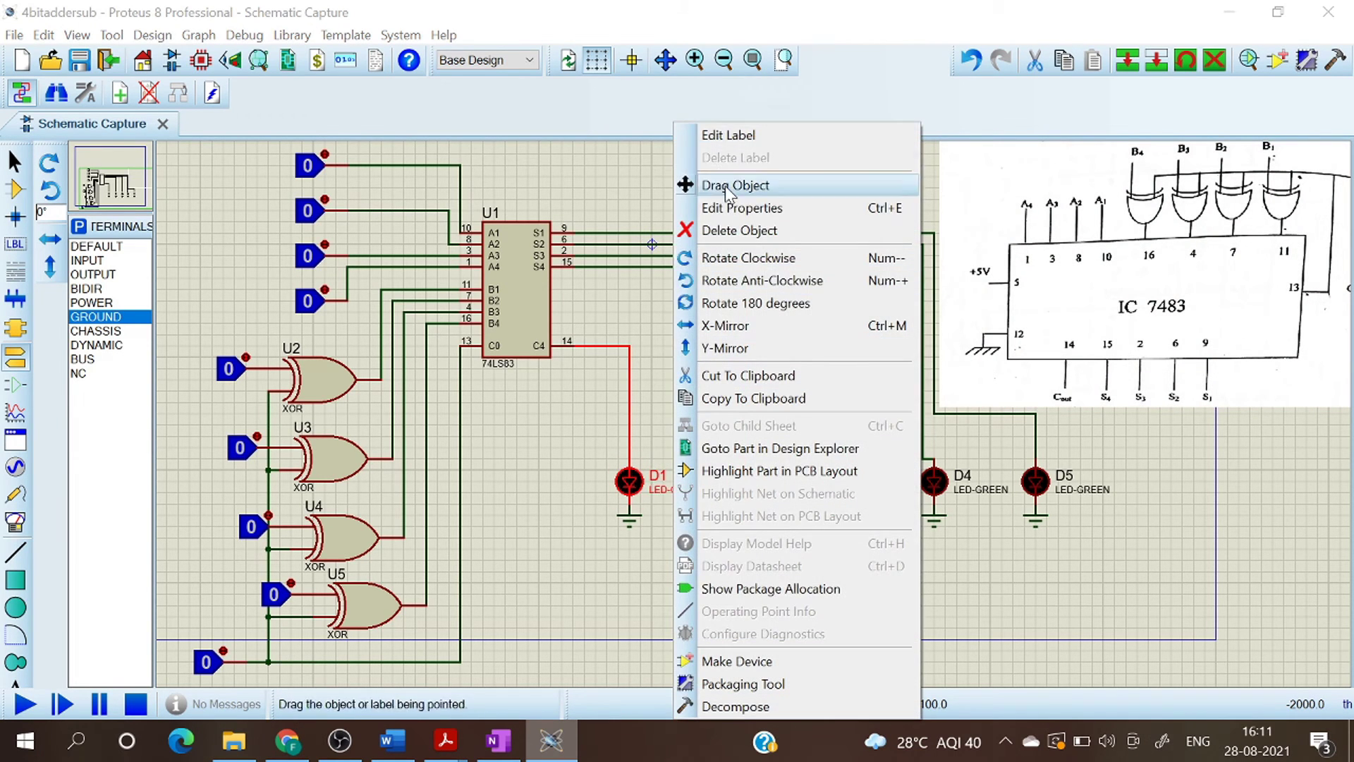
left_click(737, 207)
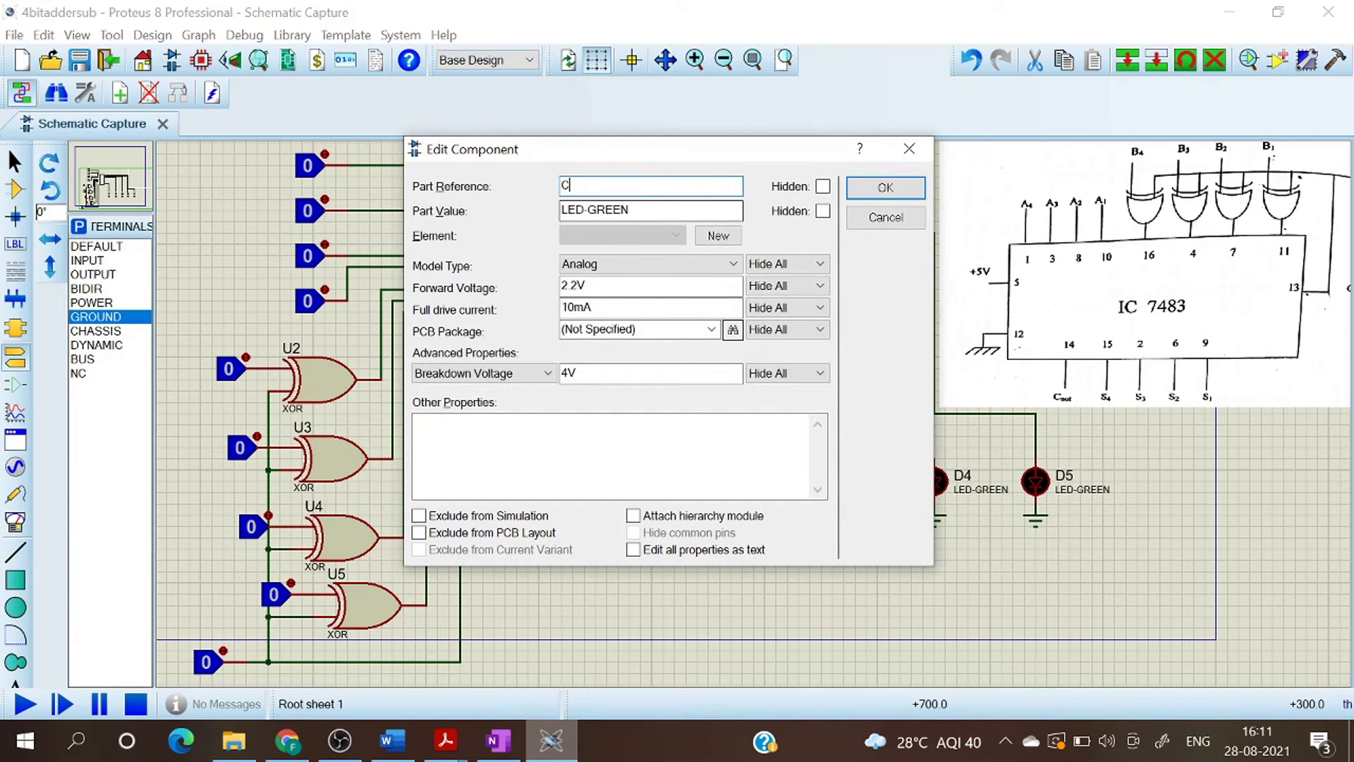
type("C4")
key("Return")
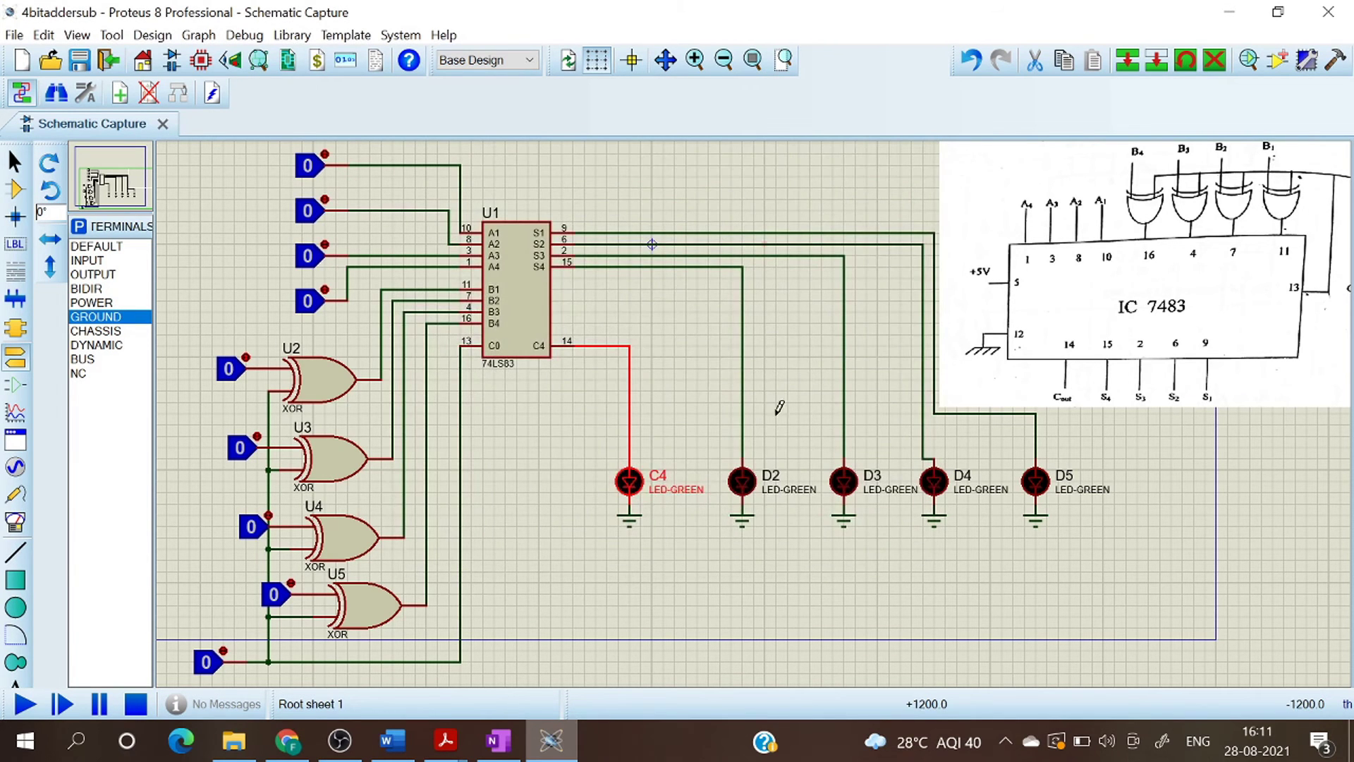
right_click(773, 485)
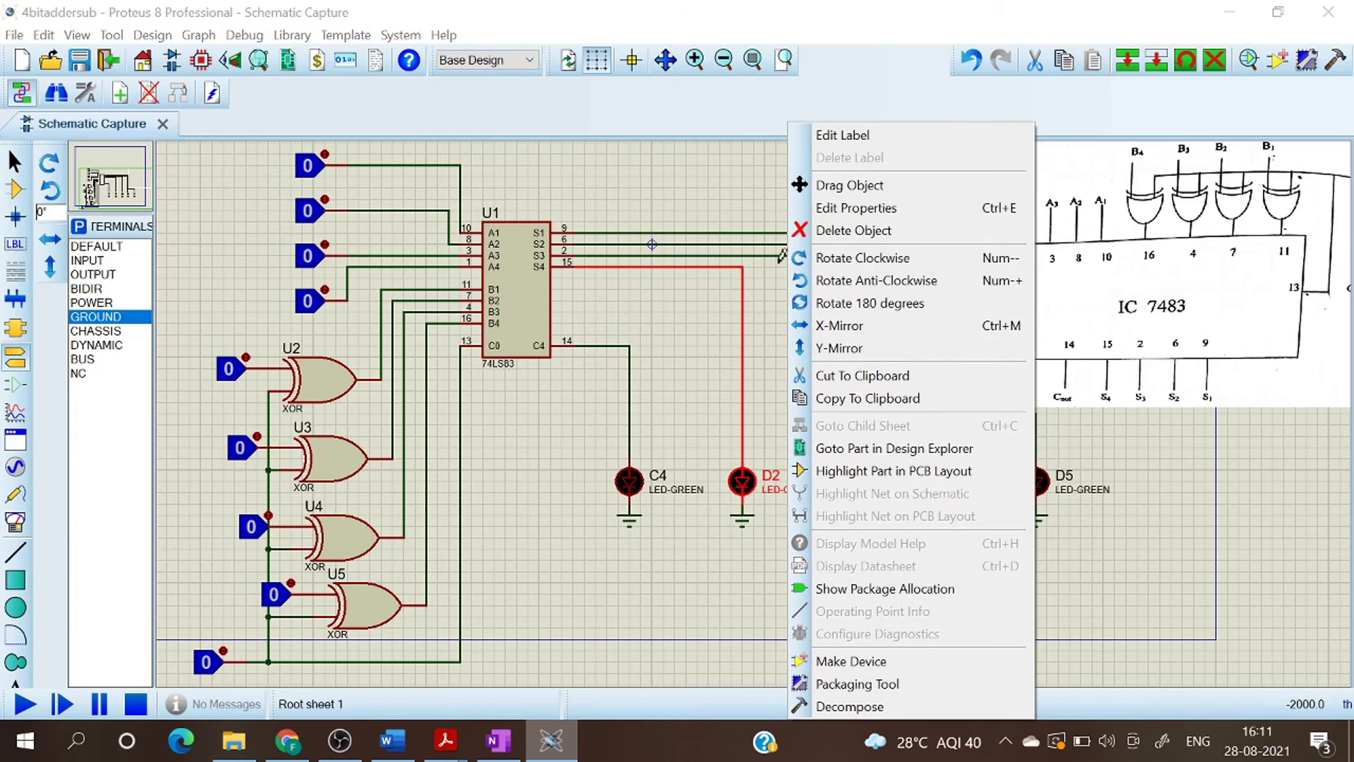
left_click(816, 207)
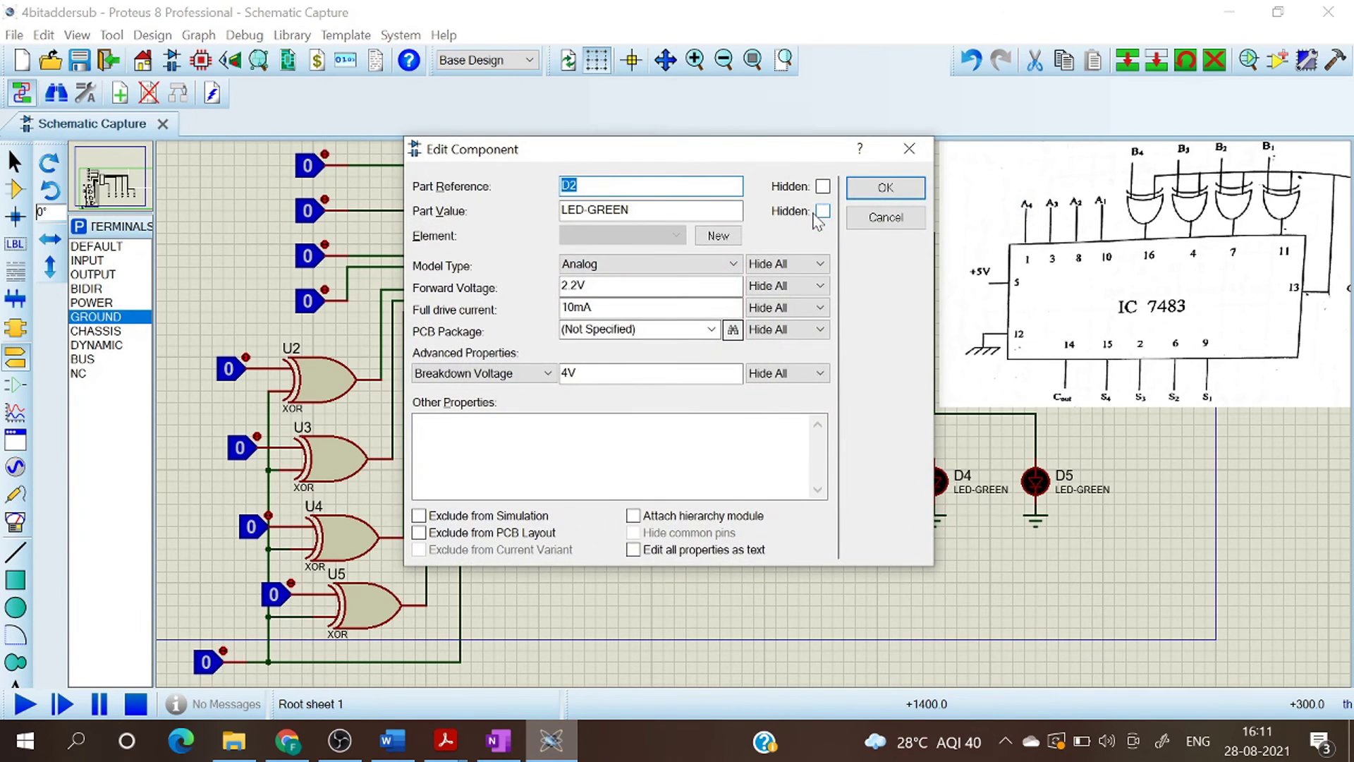
type("S4")
key("Return")
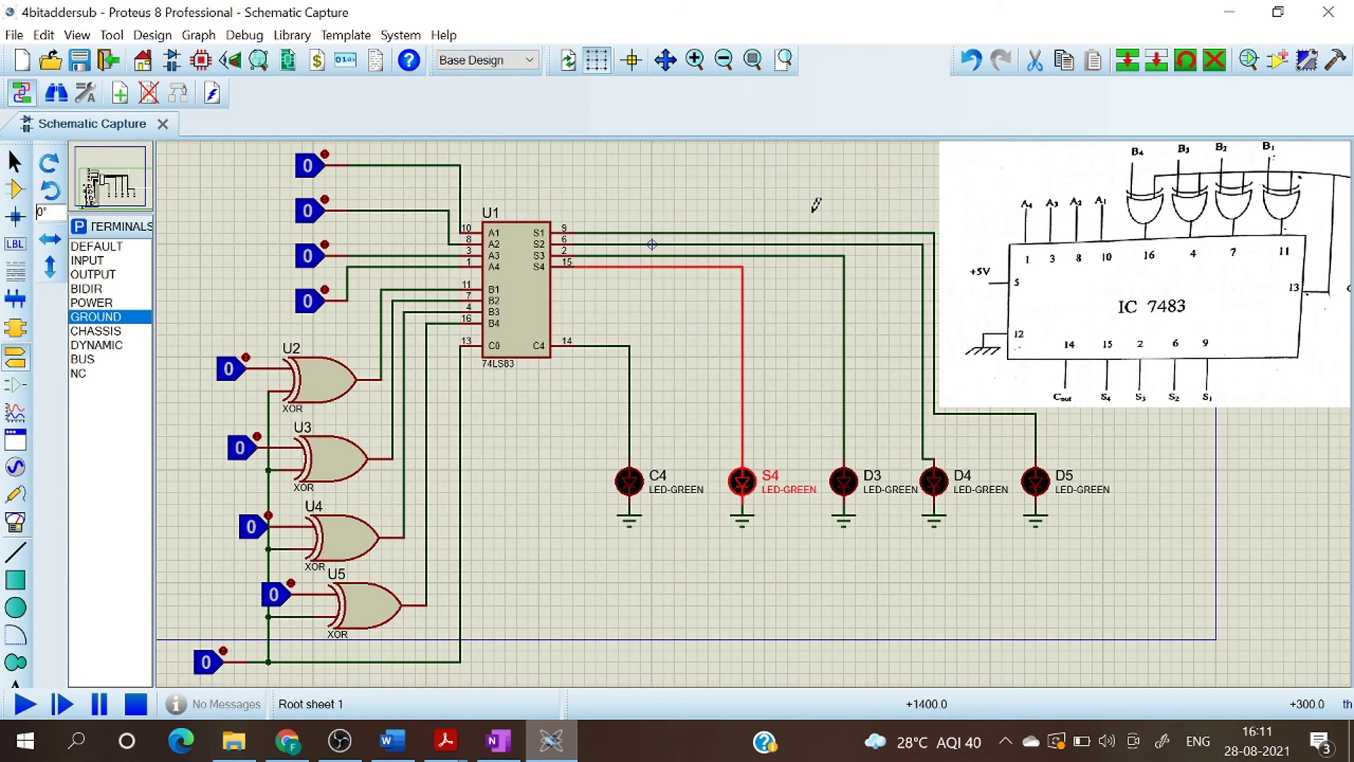
Step: Change the part references of LEDs D3, D4 and D5 to S3, S2 and S1
right_click(874, 485)
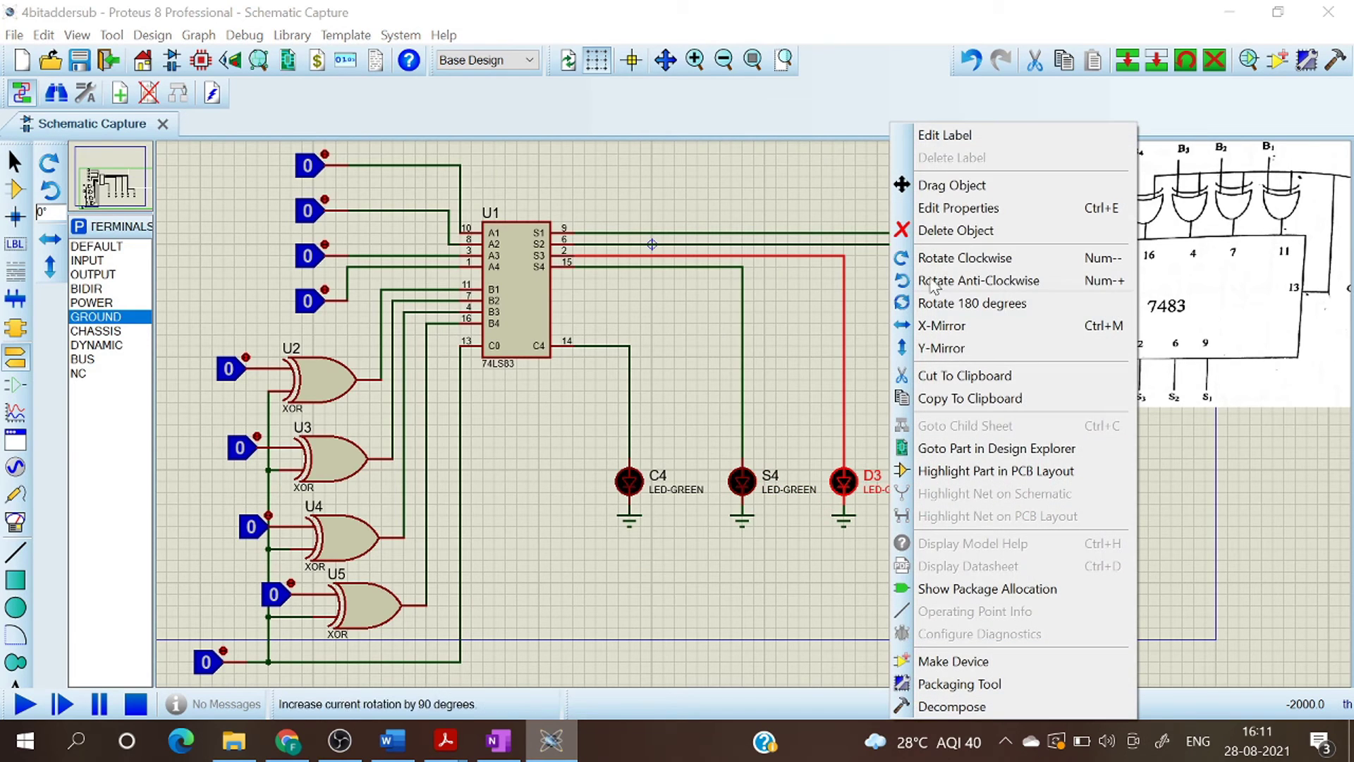
left_click(942, 212)
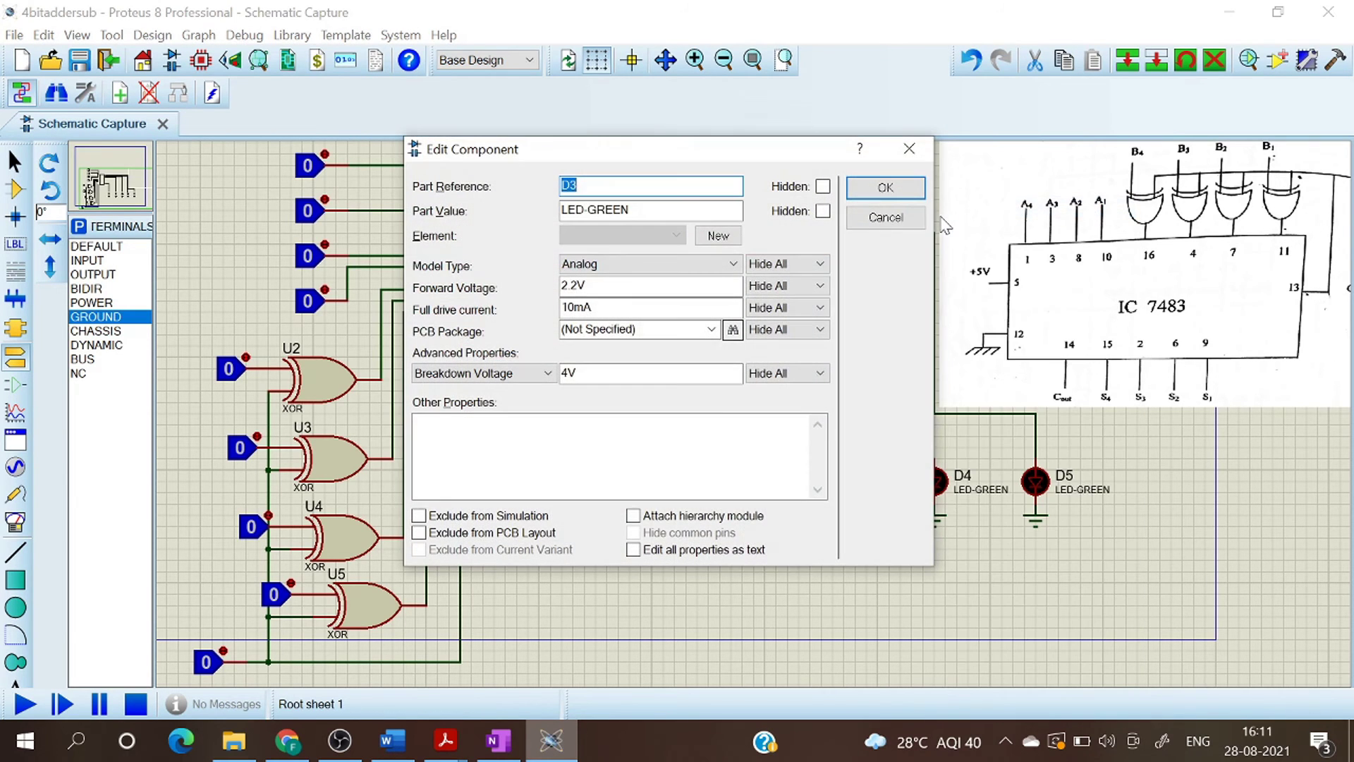
type("S3")
key("Return")
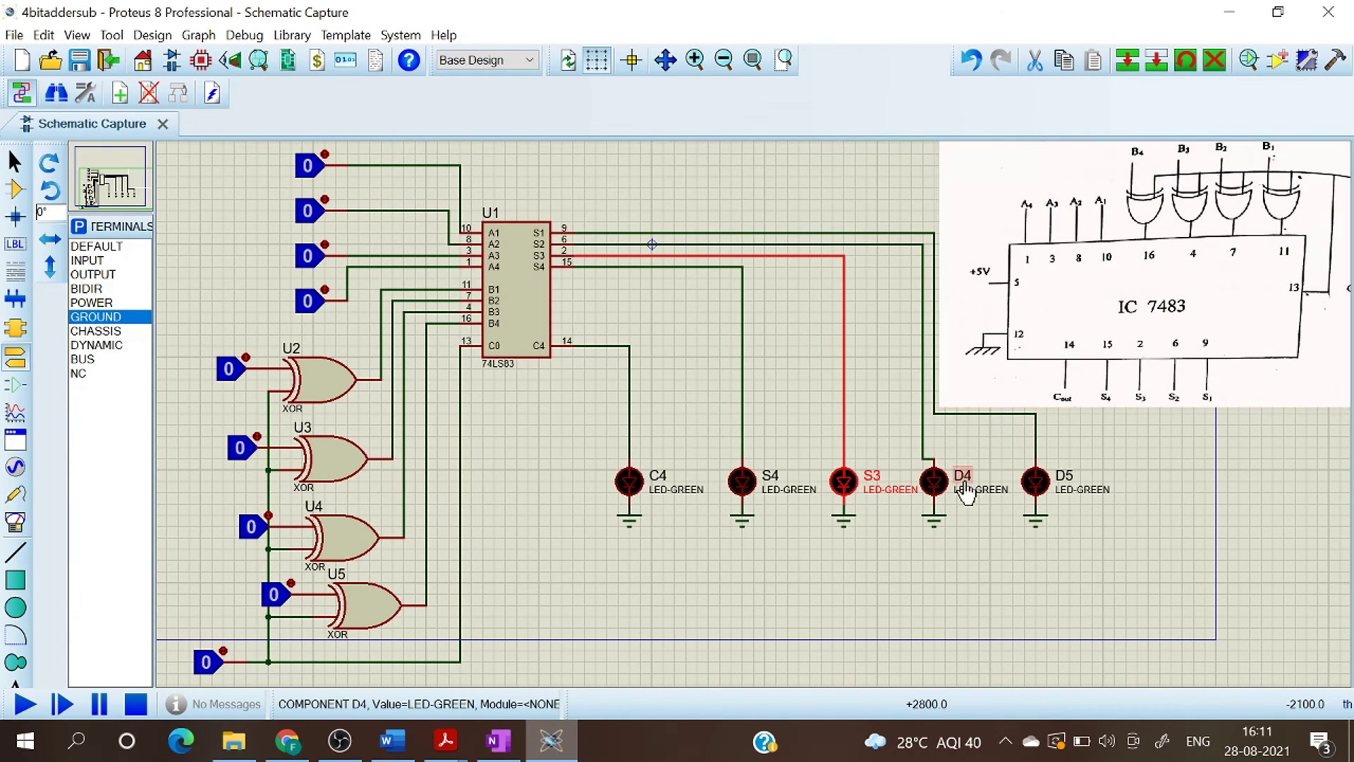
right_click(965, 484)
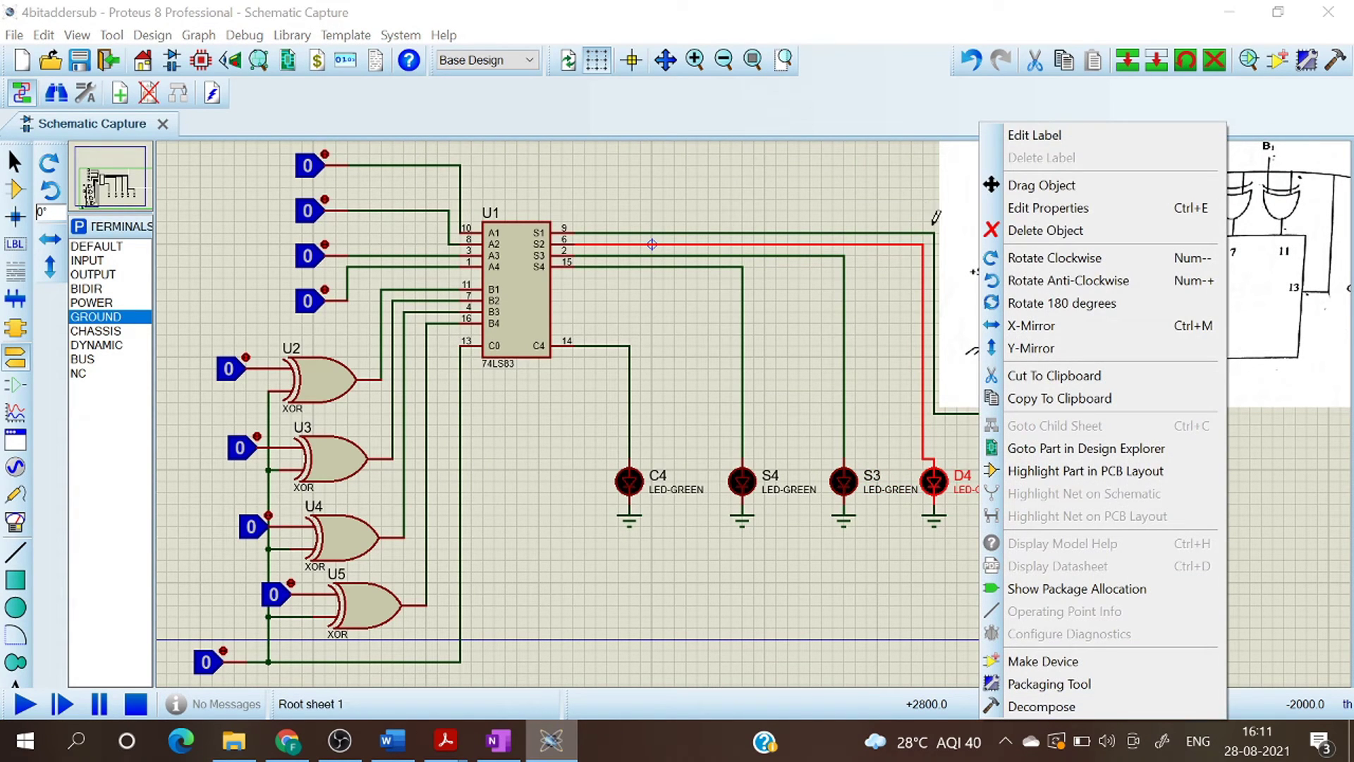
left_click(1013, 208)
type("S")
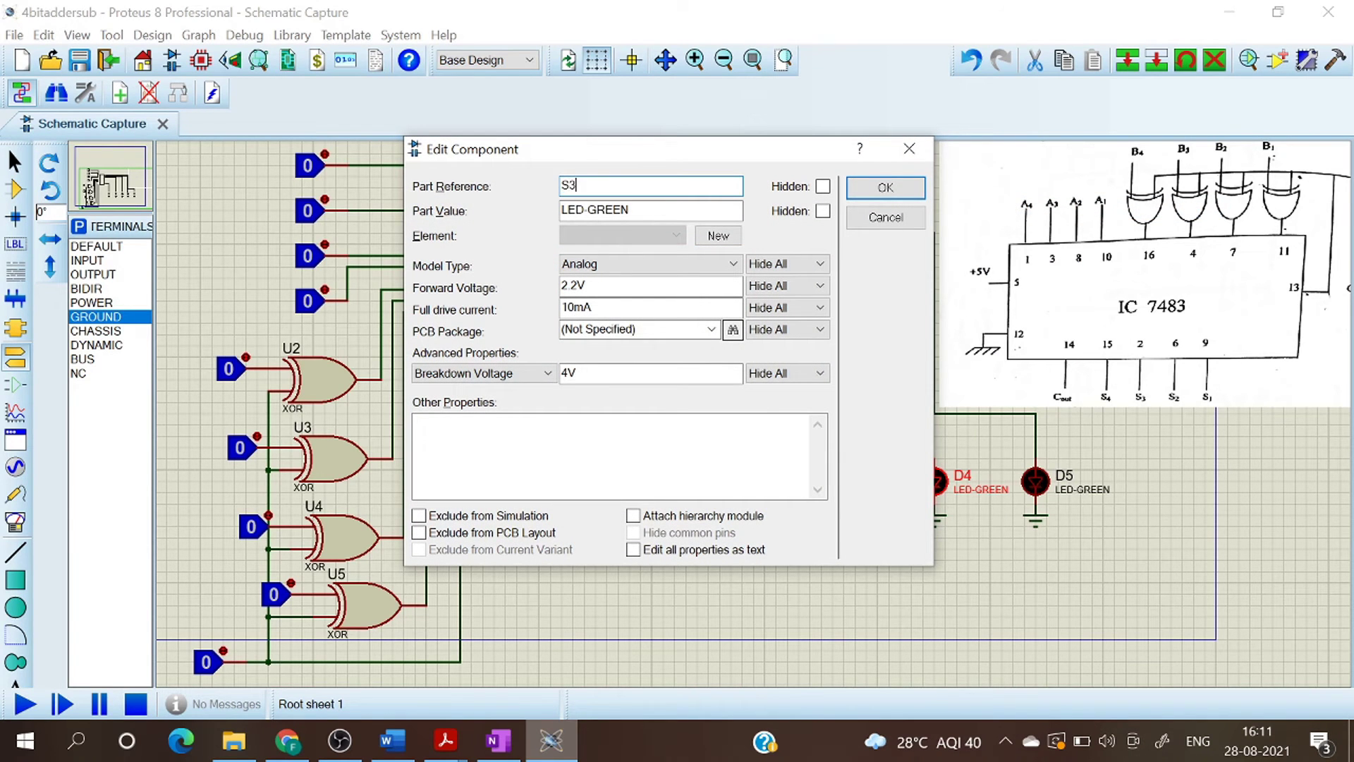
type("2")
key("Return")
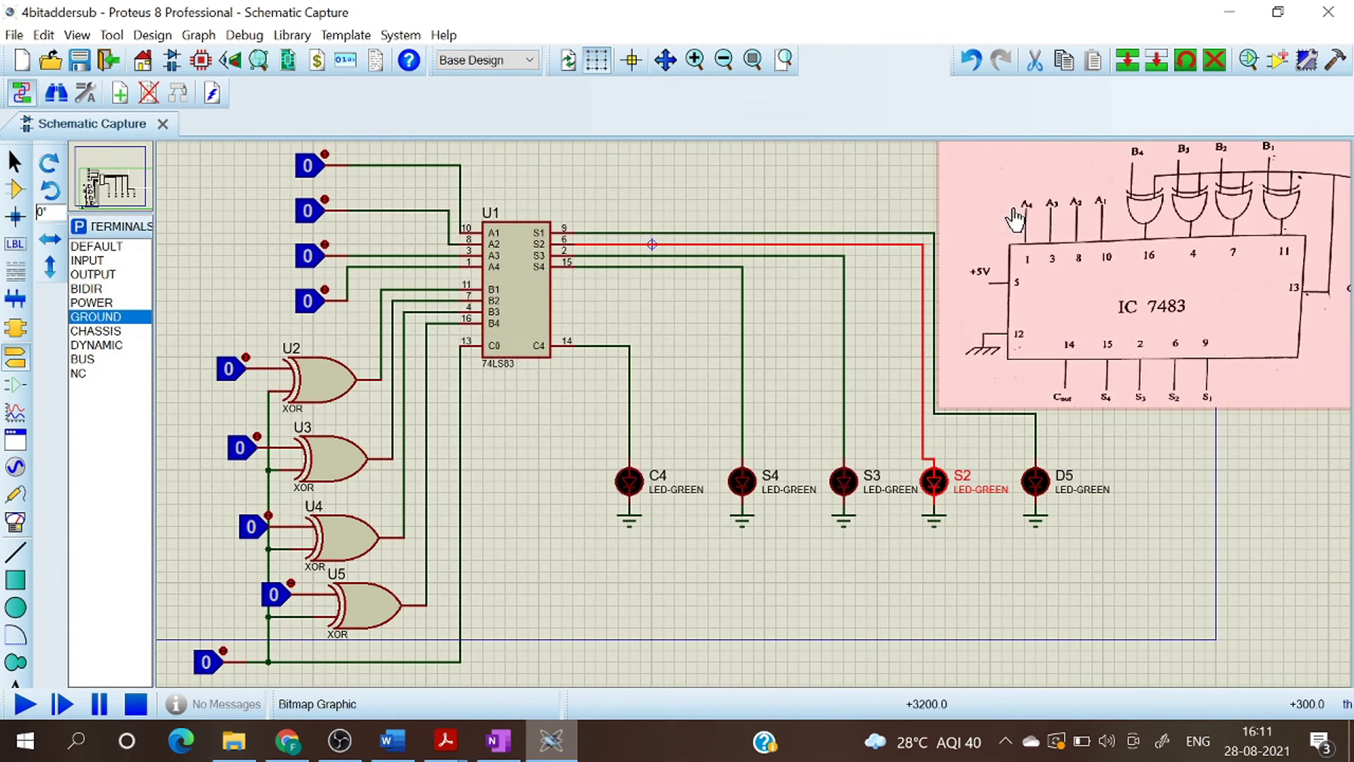
right_click(1064, 482)
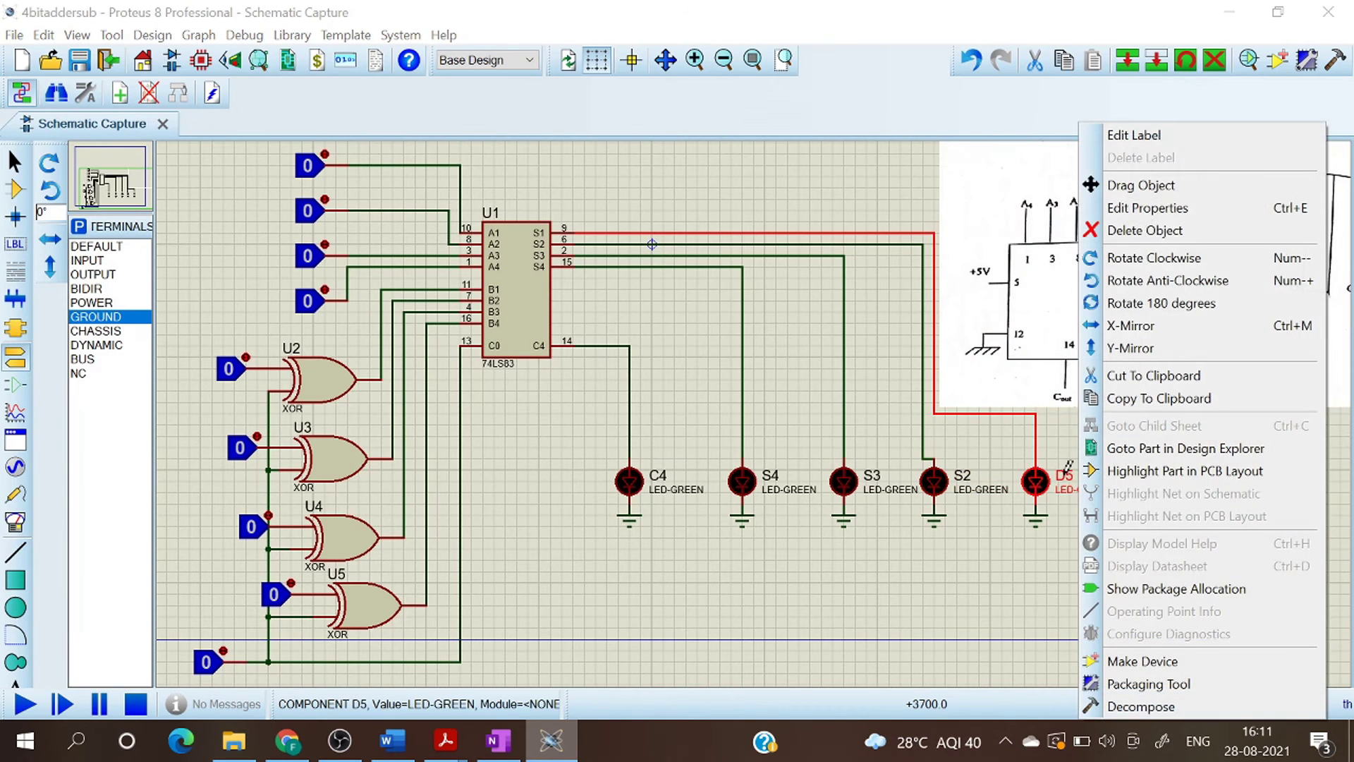
left_click(1137, 206)
type("S1")
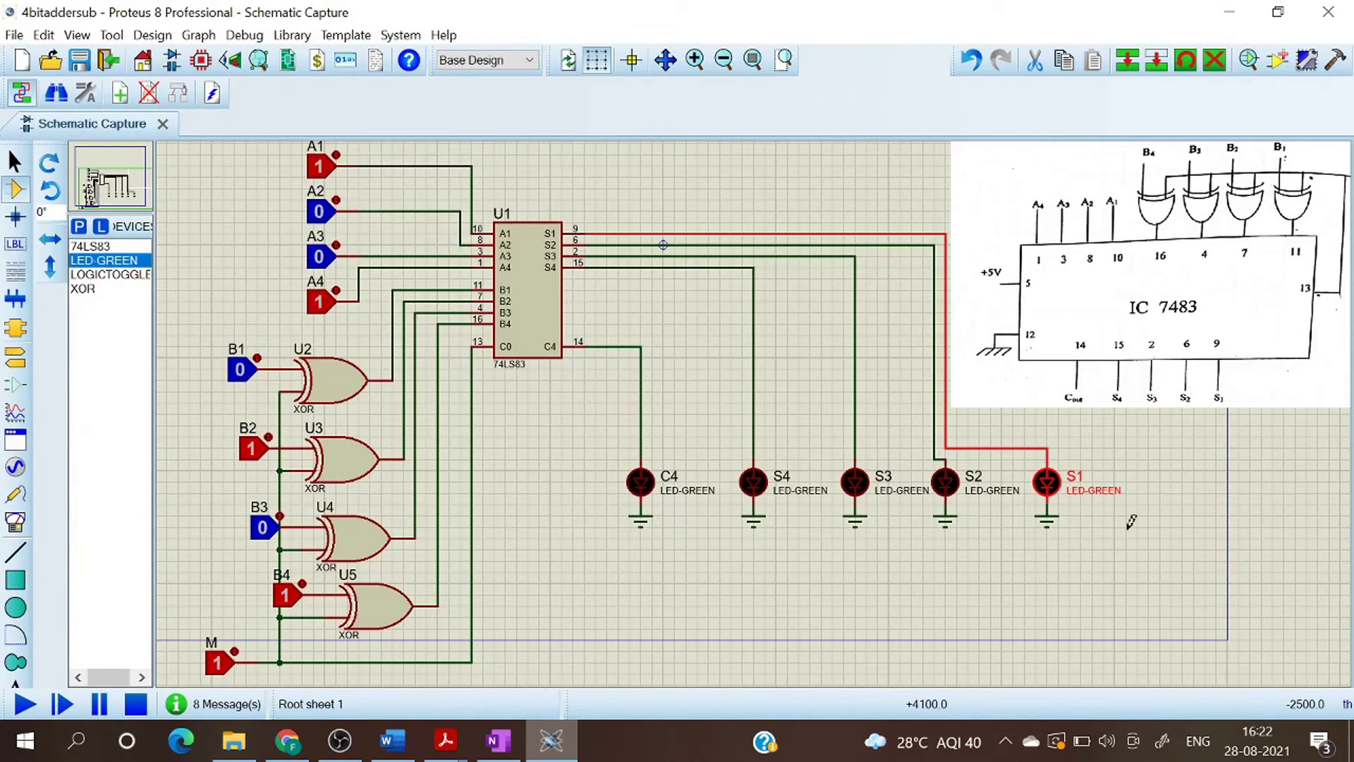